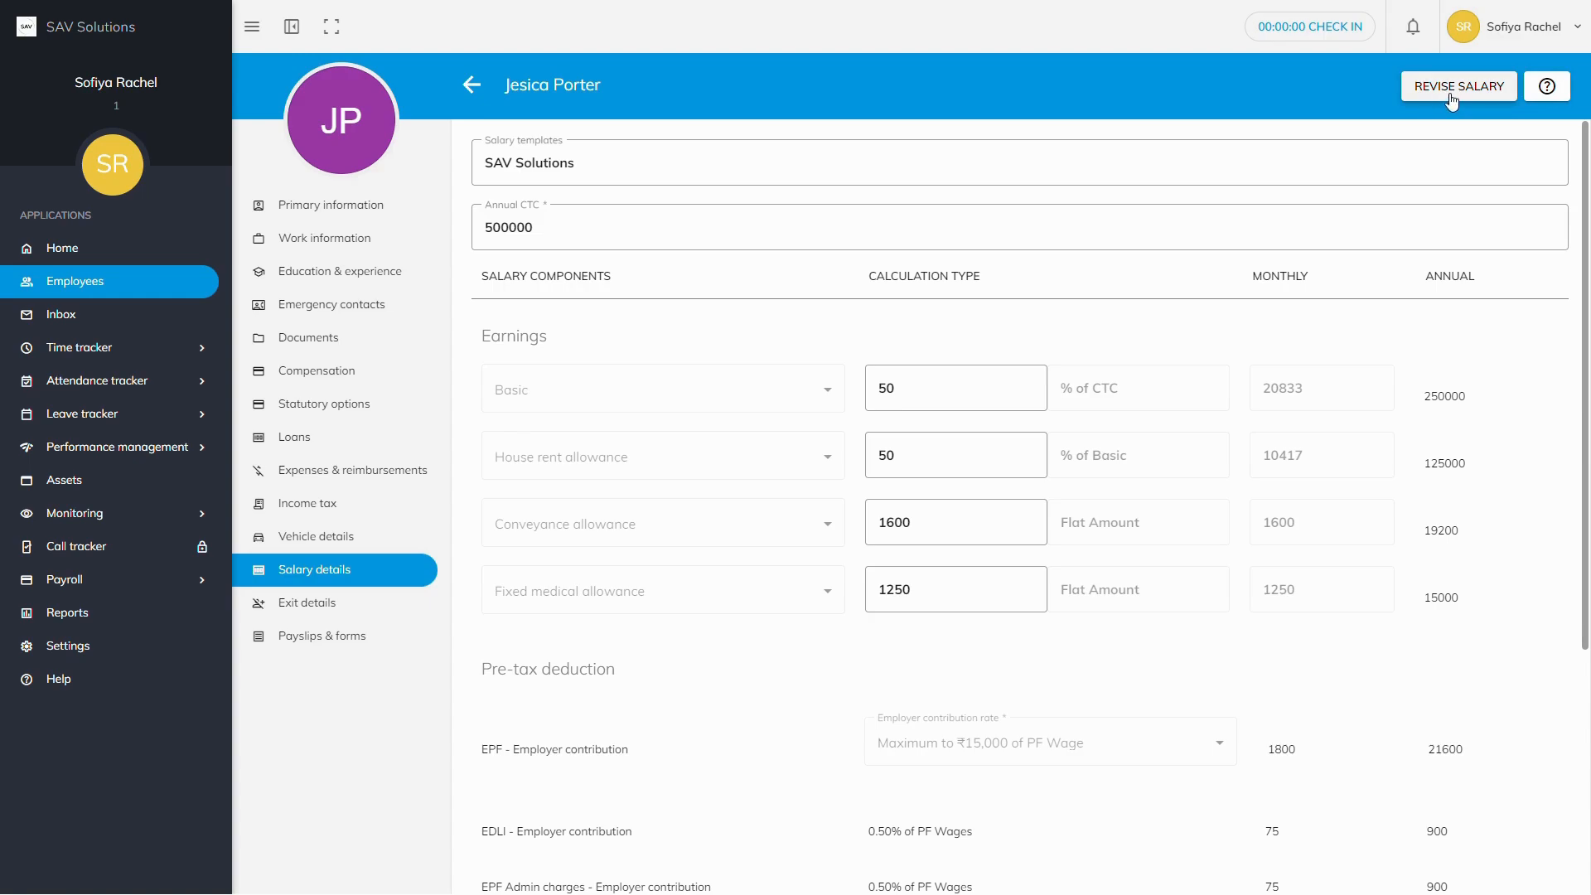
Step: Start a salary revision that raises the employee's CTC by 30 percent
left_click(1446, 97)
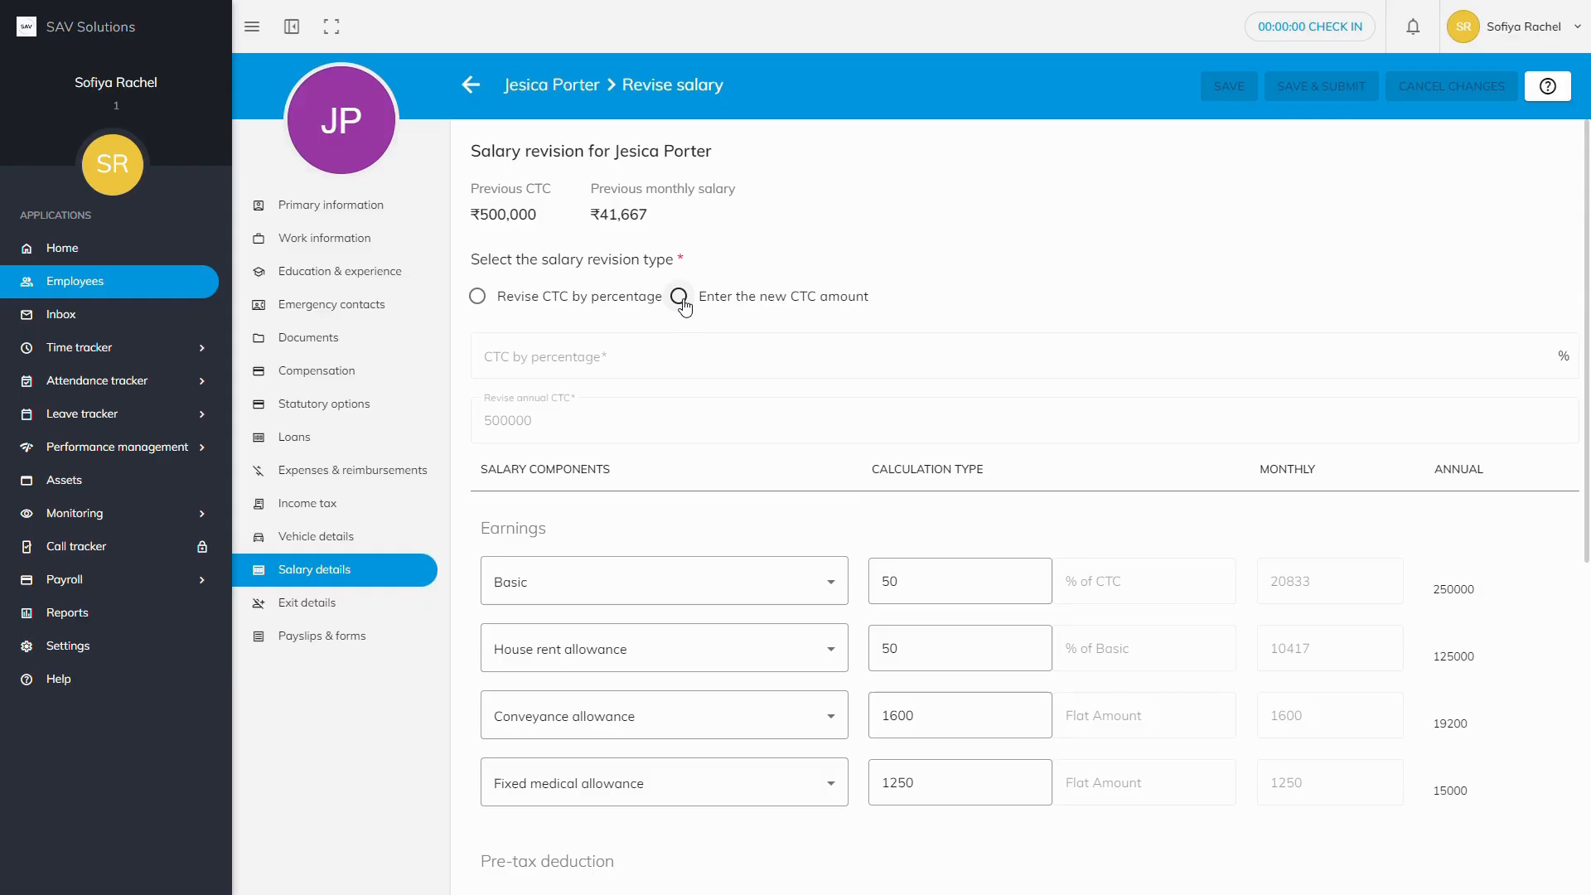
left_click(479, 297)
left_click(502, 353)
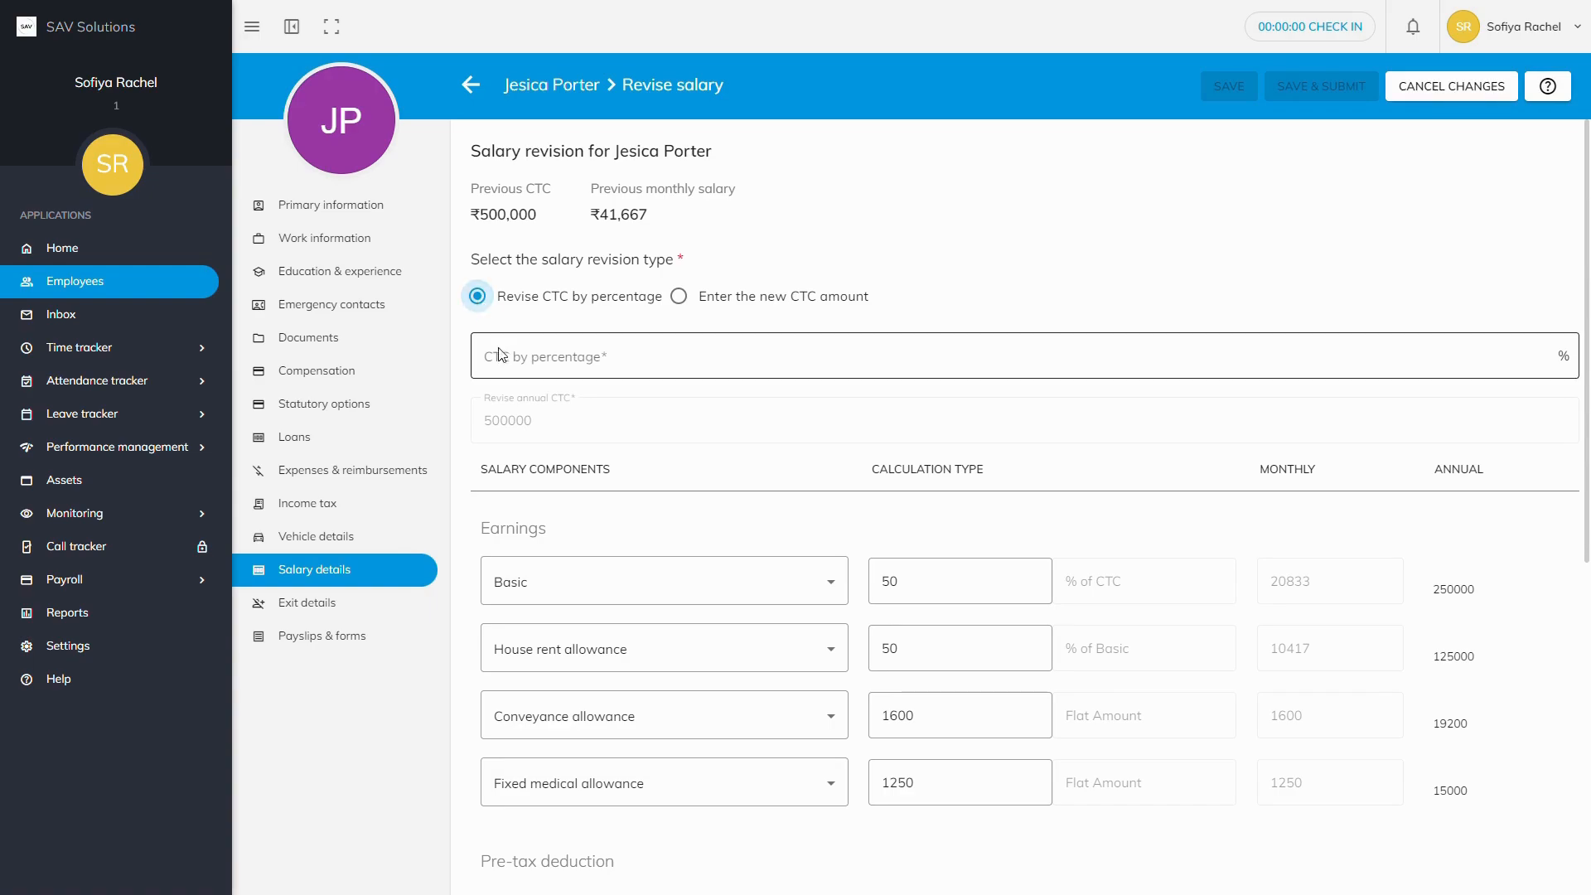
type("30")
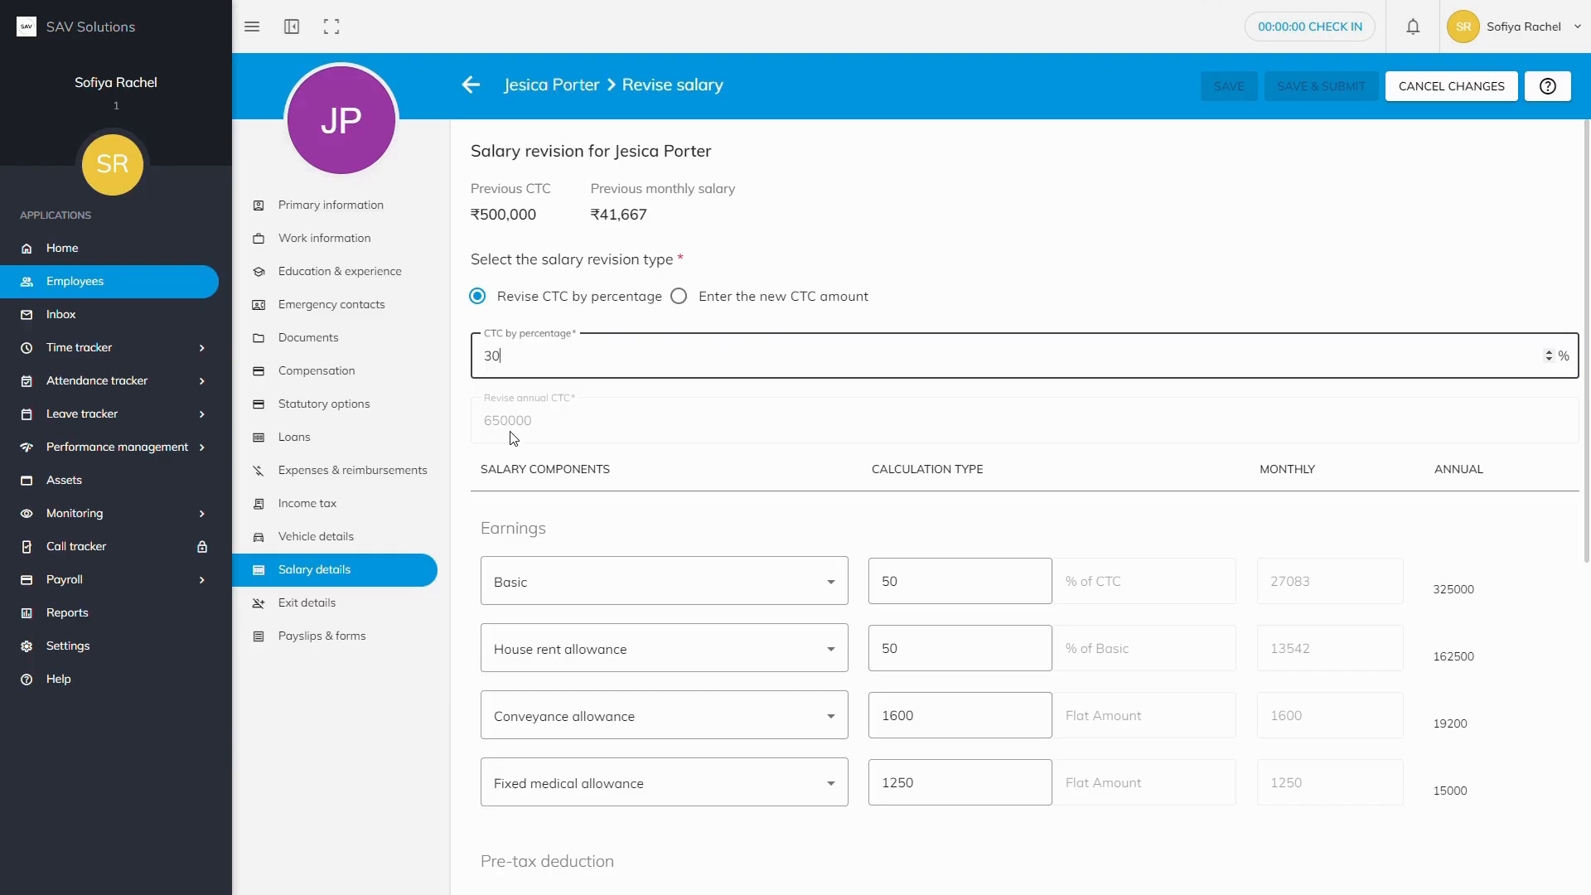
Step: Switch to entering the new CTC directly and set the revised annual CTC to 650000
left_click(679, 298)
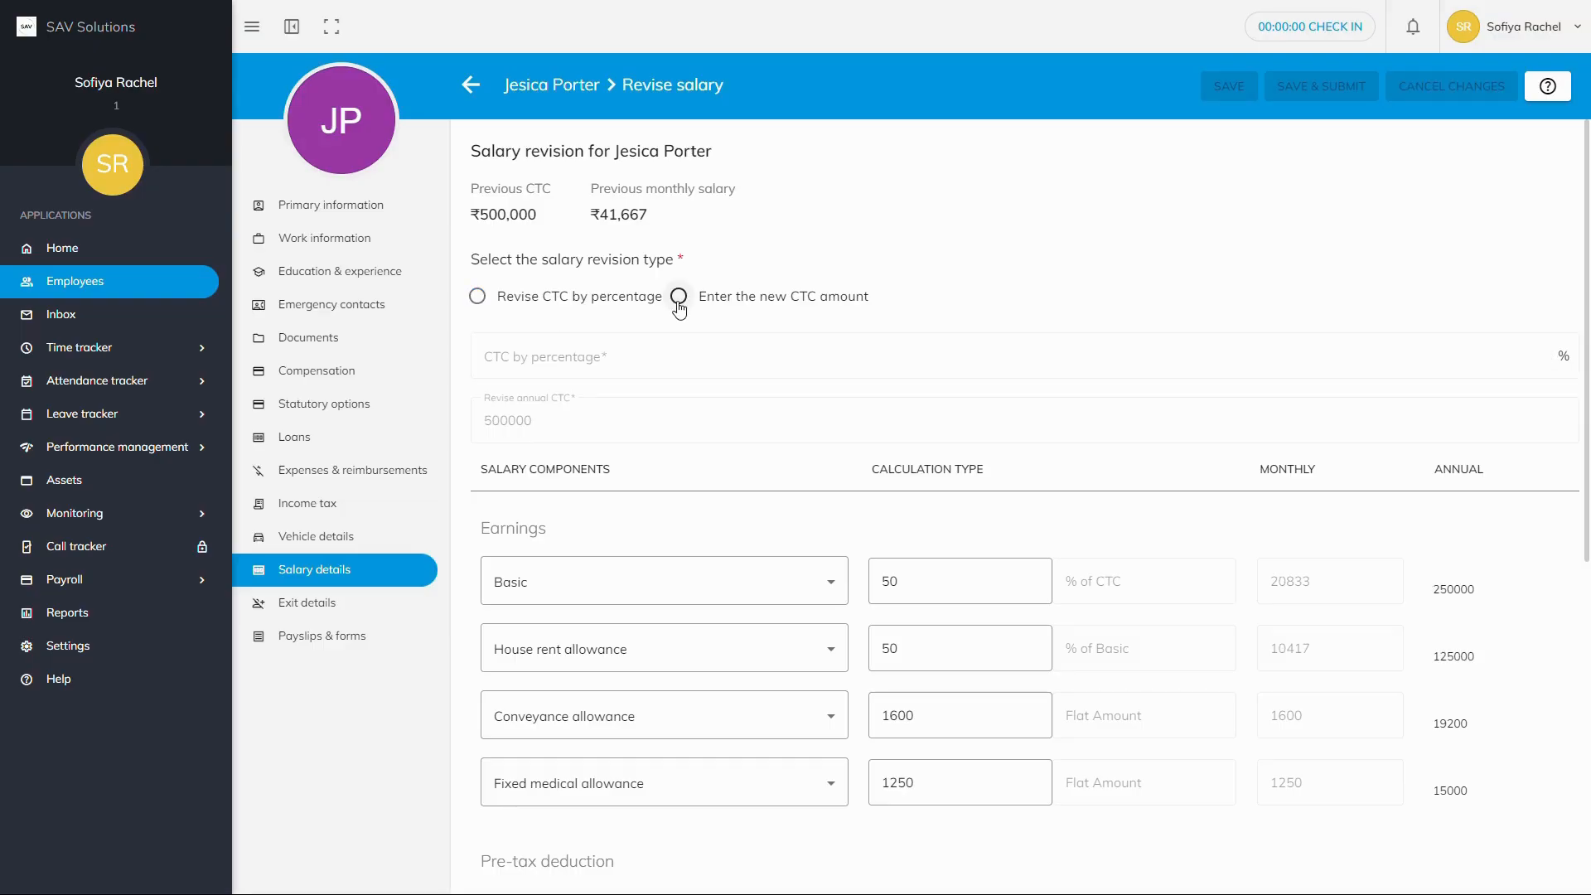
left_click(679, 298)
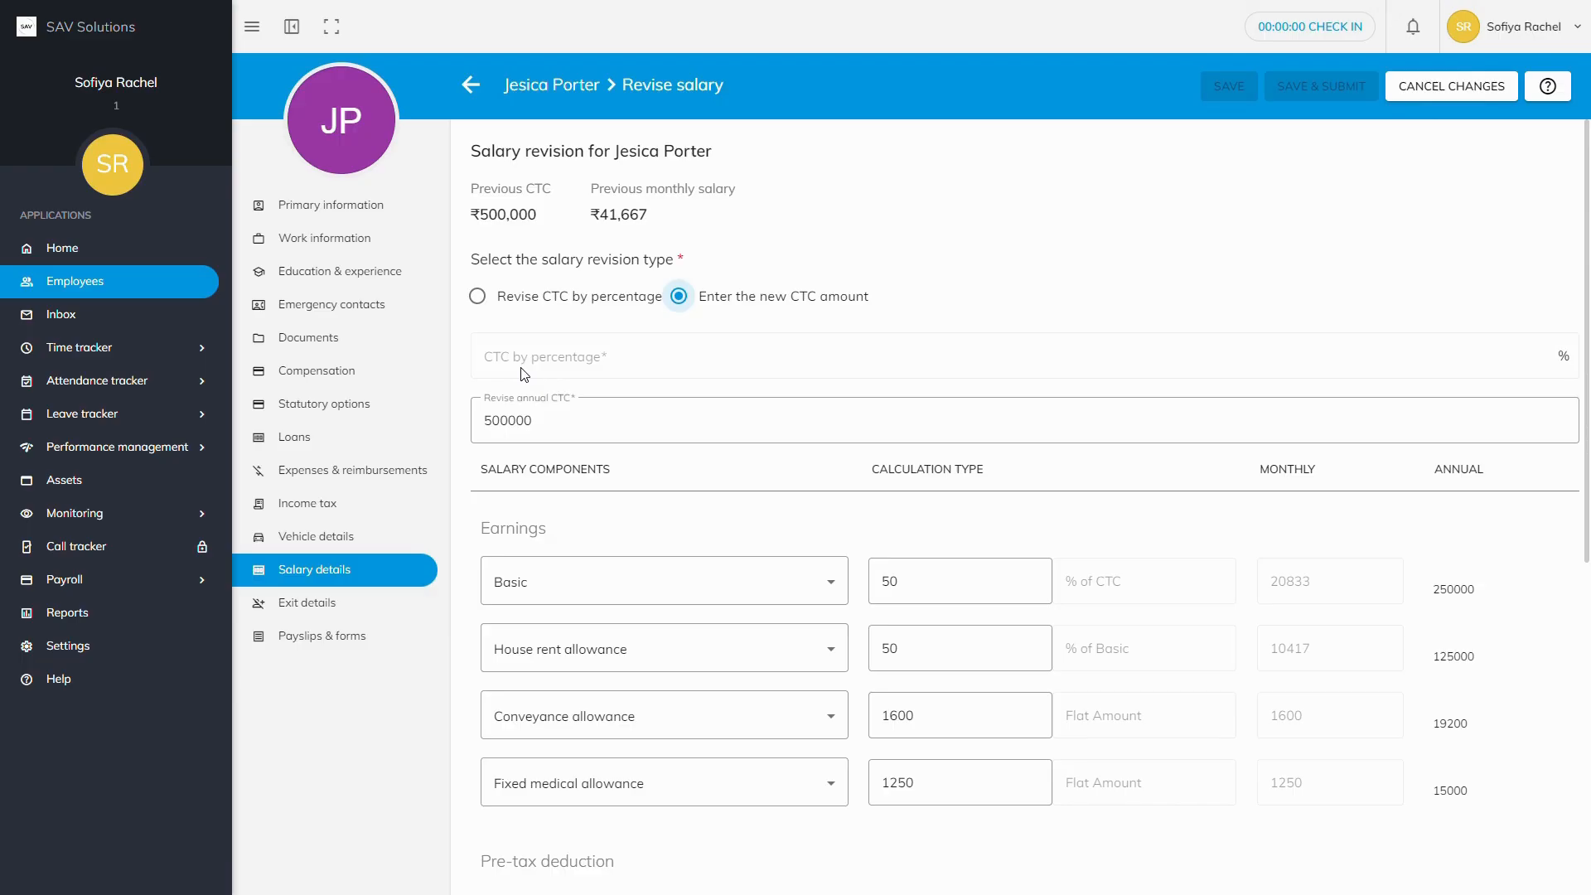
left_click(498, 420)
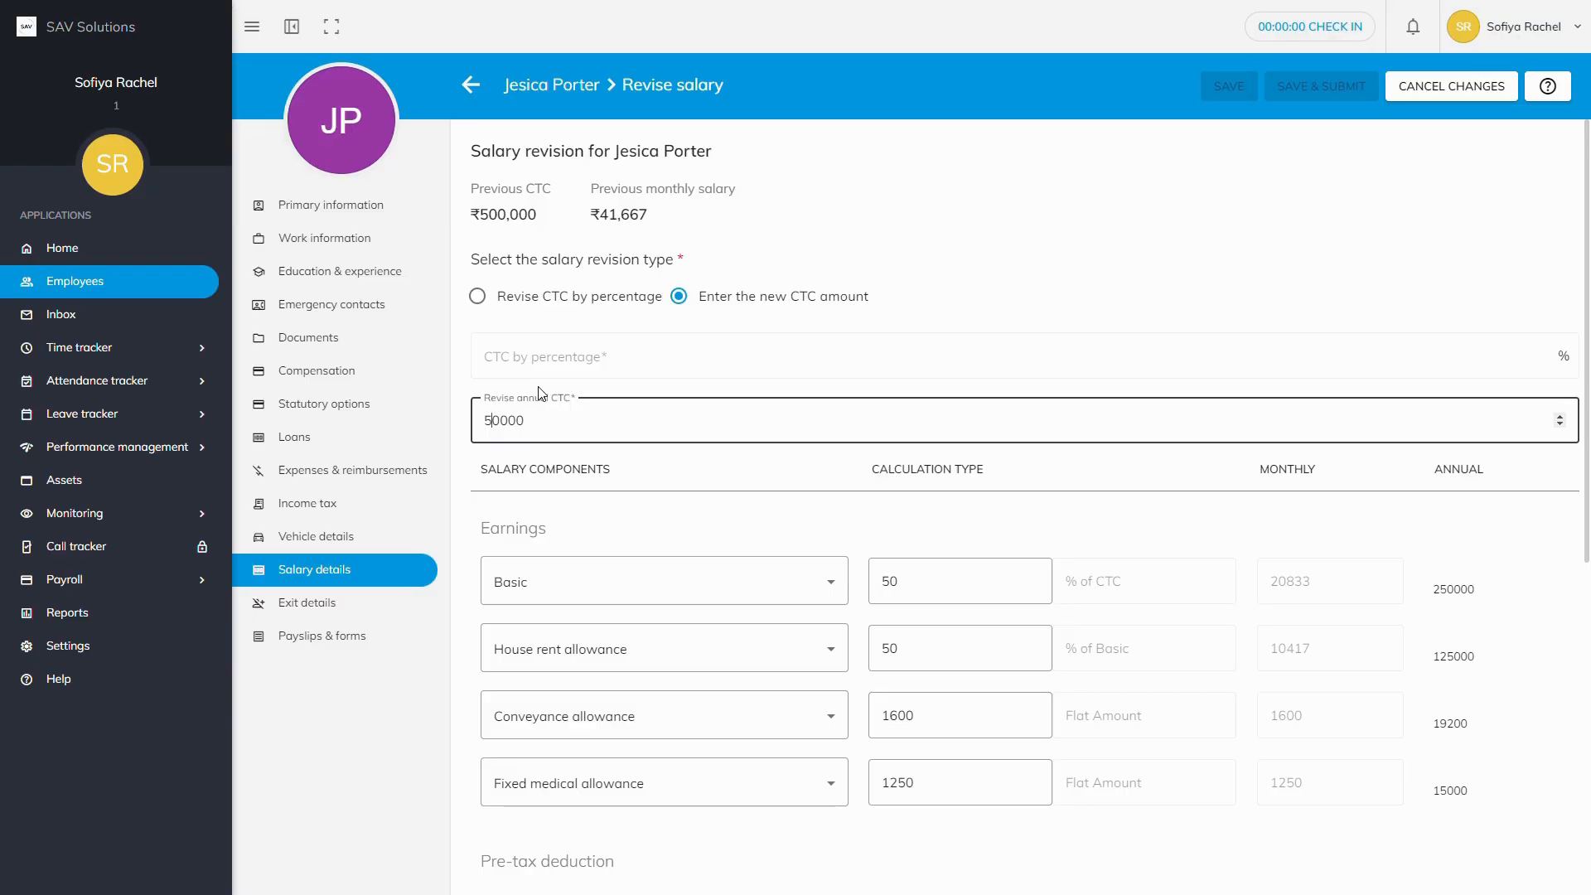
key("BackSpace")
type("65")
scroll(527, 434, "down", 7)
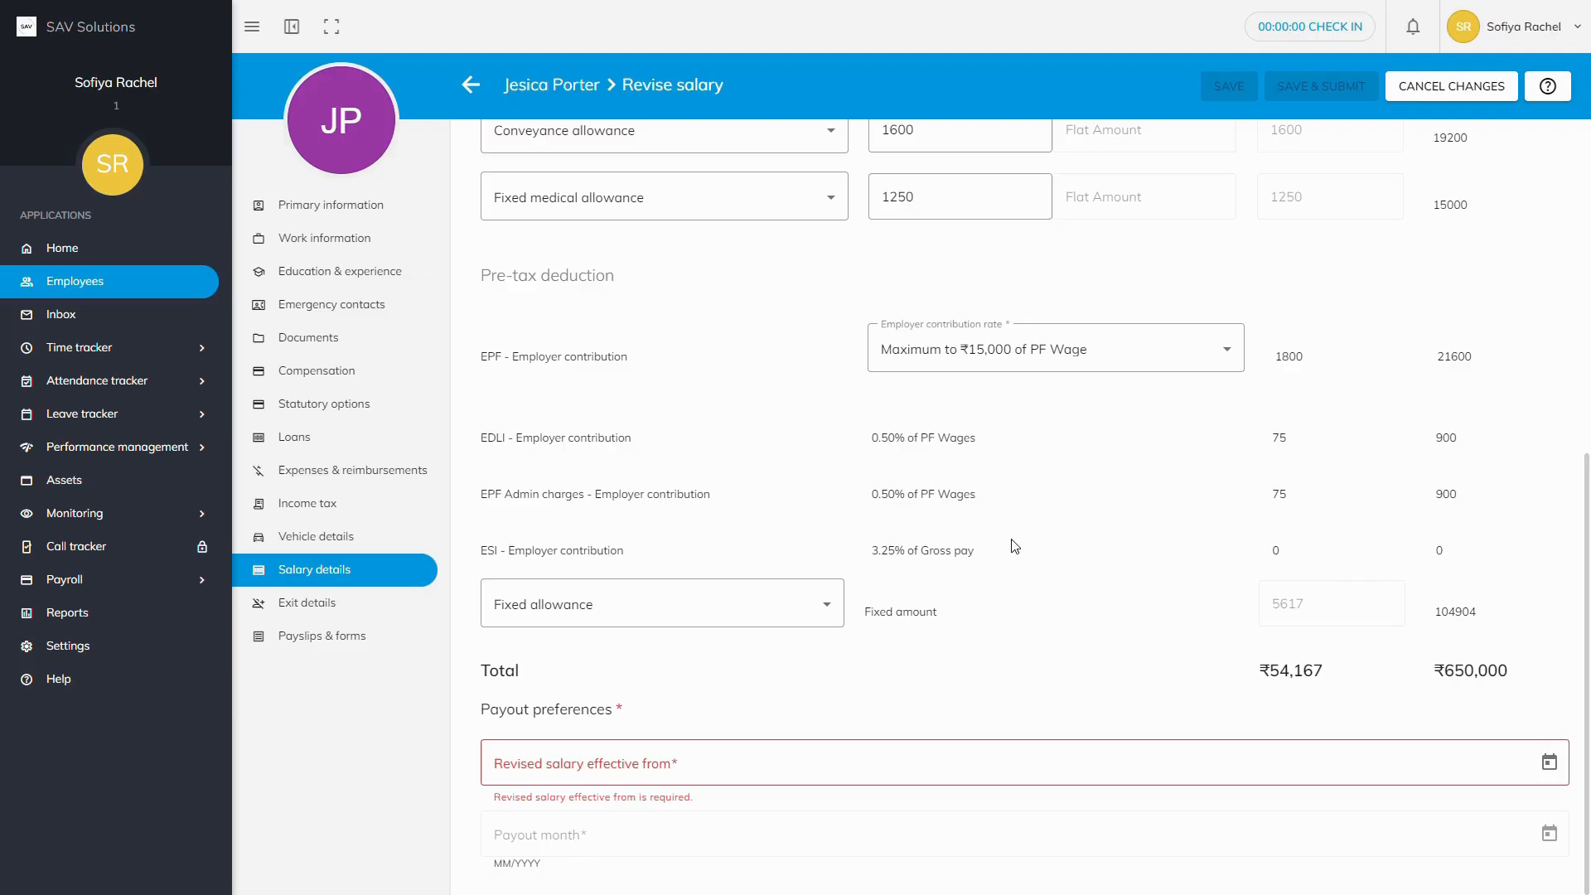
scroll(1016, 547, "up", 5)
Step: Change Conveyance allowance to 1300 and Fixed medical allowance from 1250 to 250
left_click(918, 408)
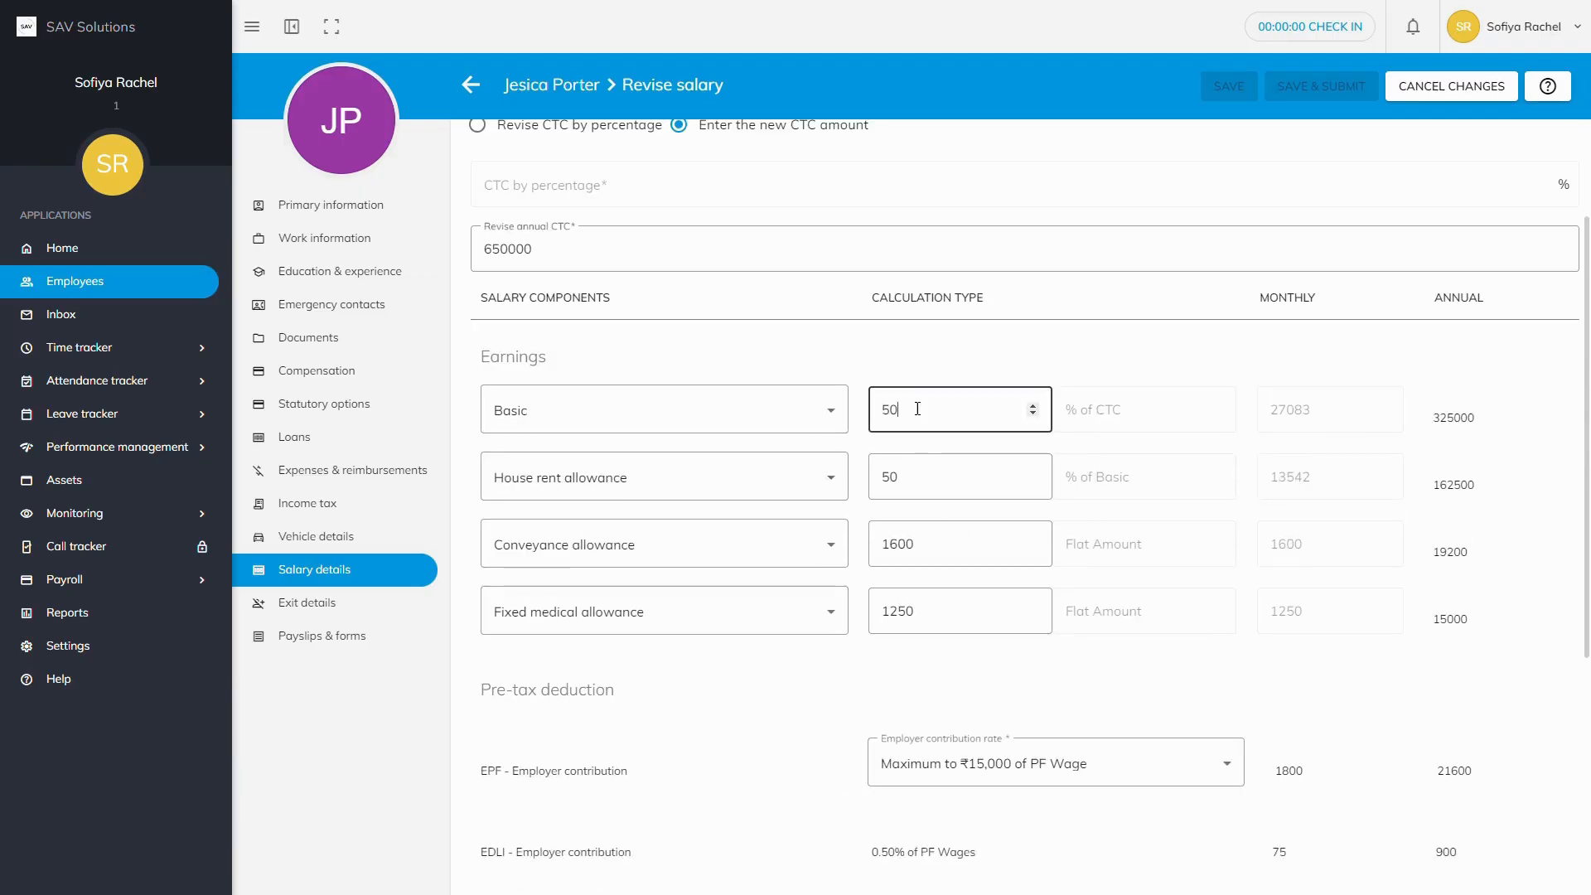
left_click(922, 477)
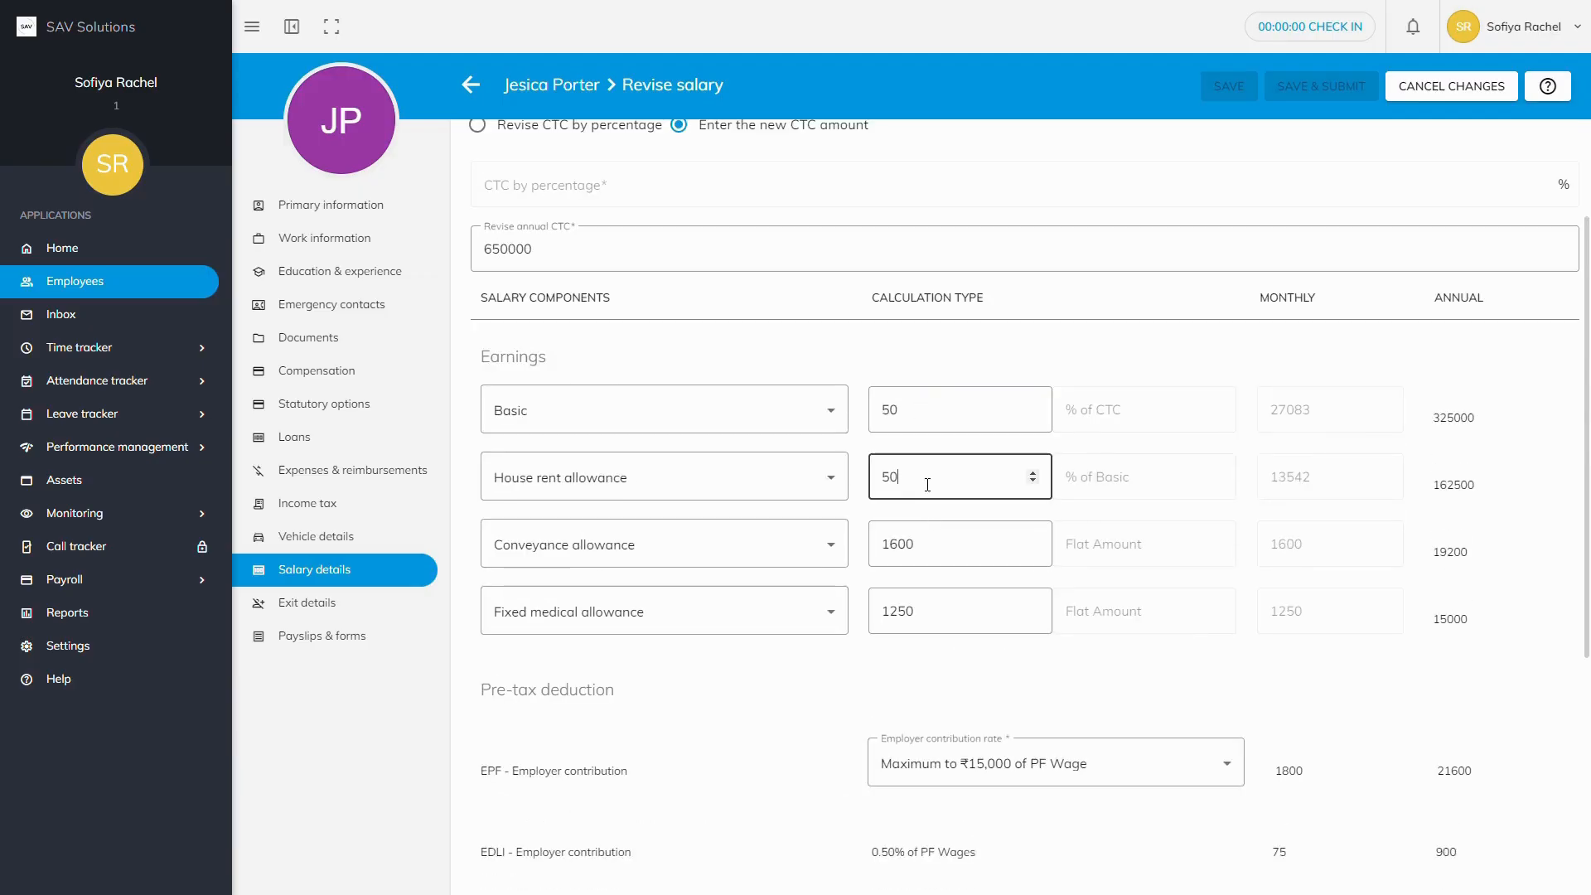
left_click(943, 537)
key("BackSpace")
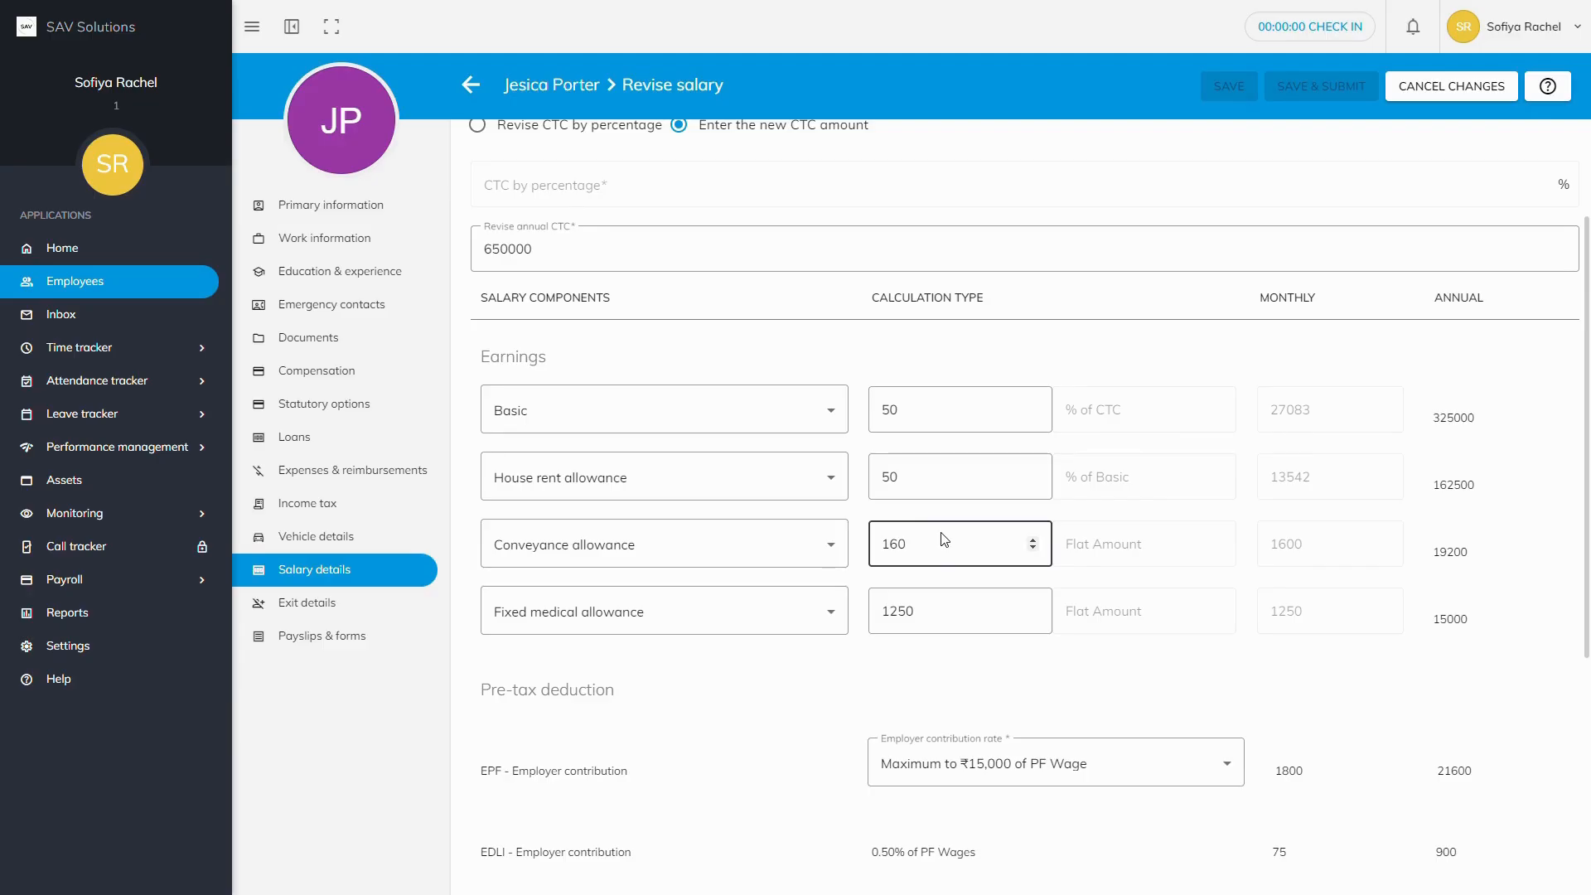
key("BackSpace")
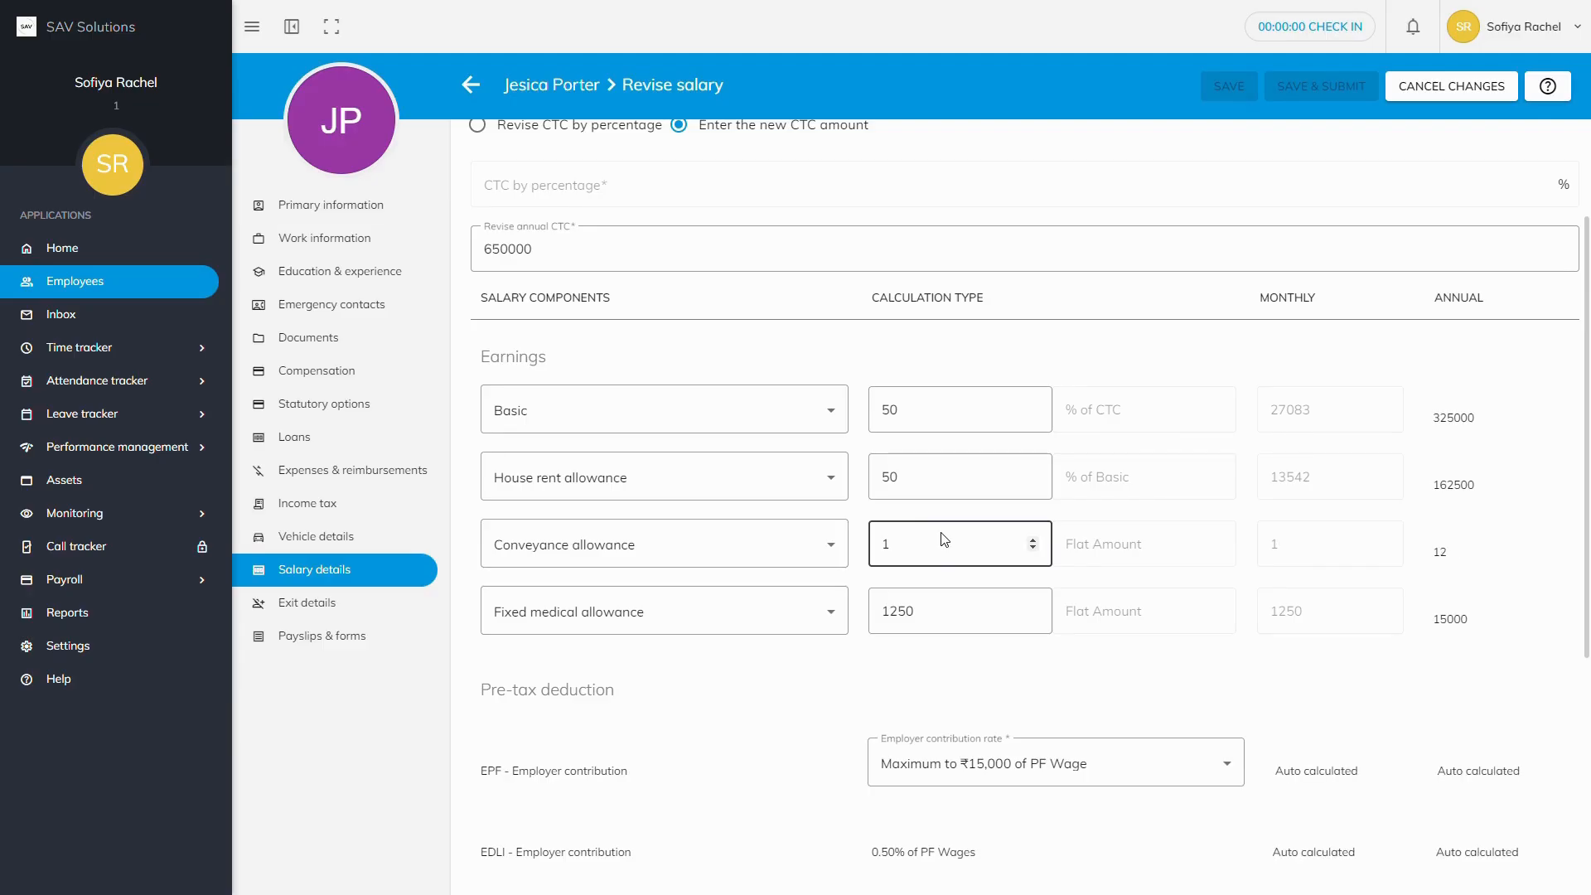
type("300")
left_click(889, 611)
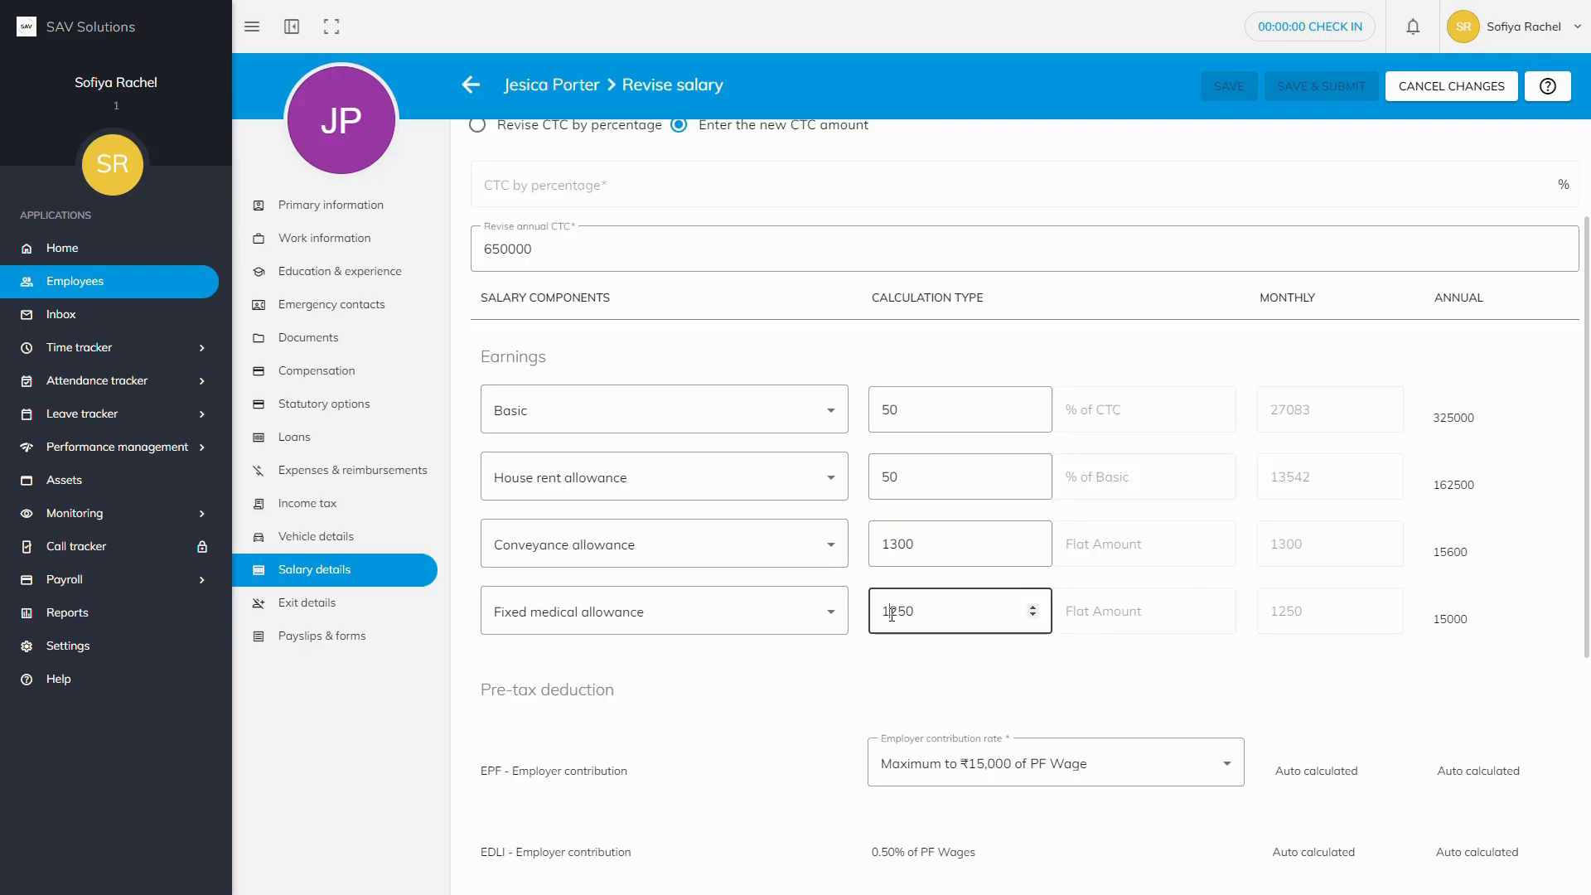
key("BackSpace")
scroll(915, 613, "down", 5)
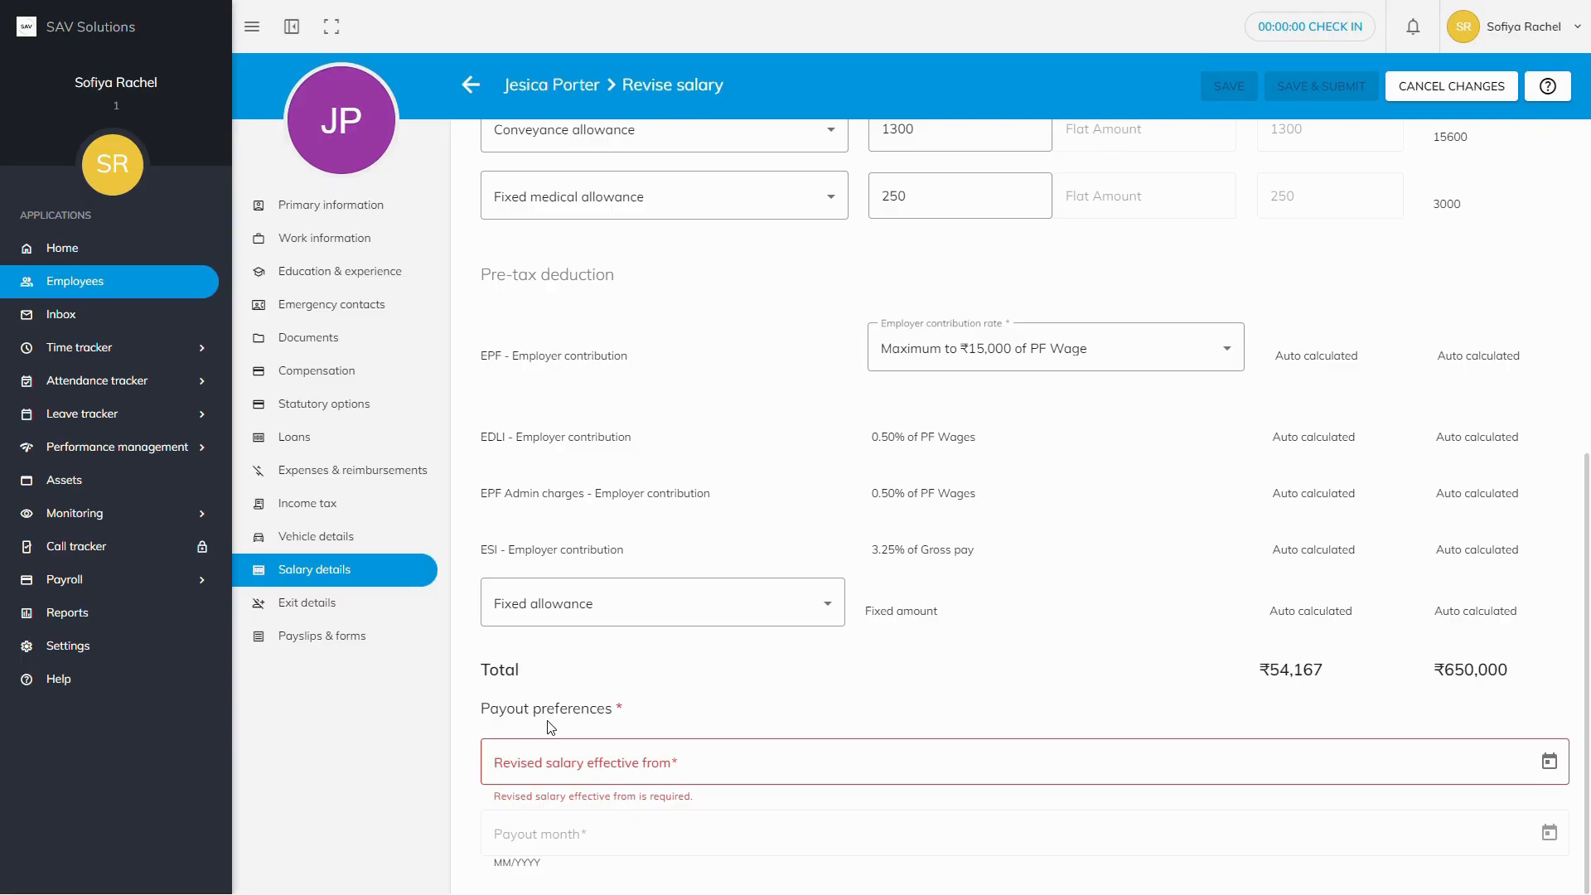
Step: Set 'Revised salary effective from' to August 2025 and 'Payout month' to November 2025
left_click(569, 781)
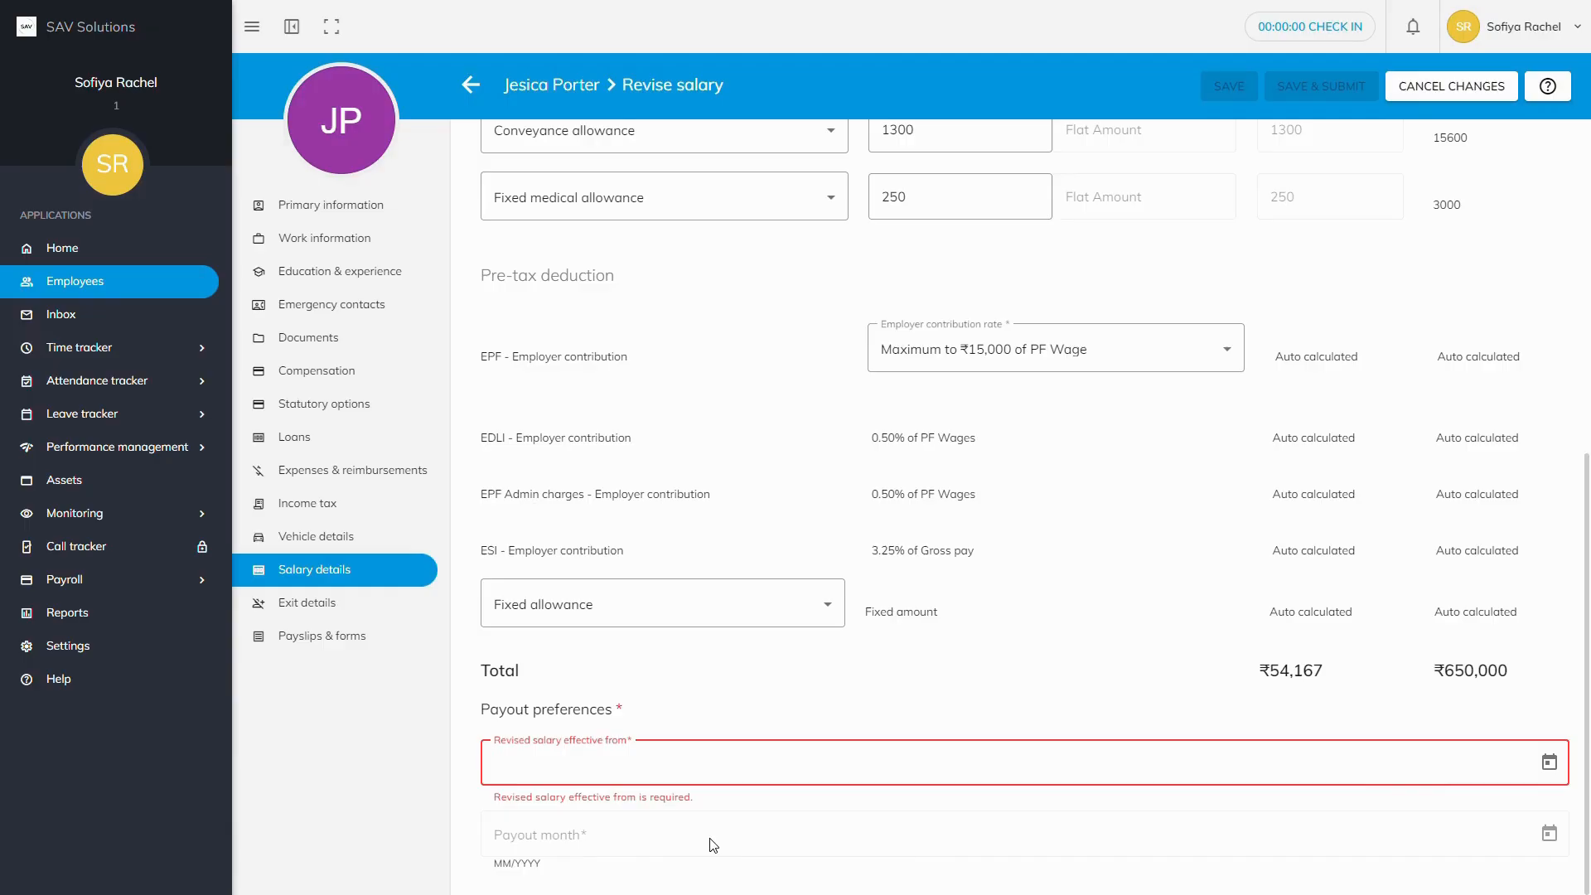
left_click(1550, 762)
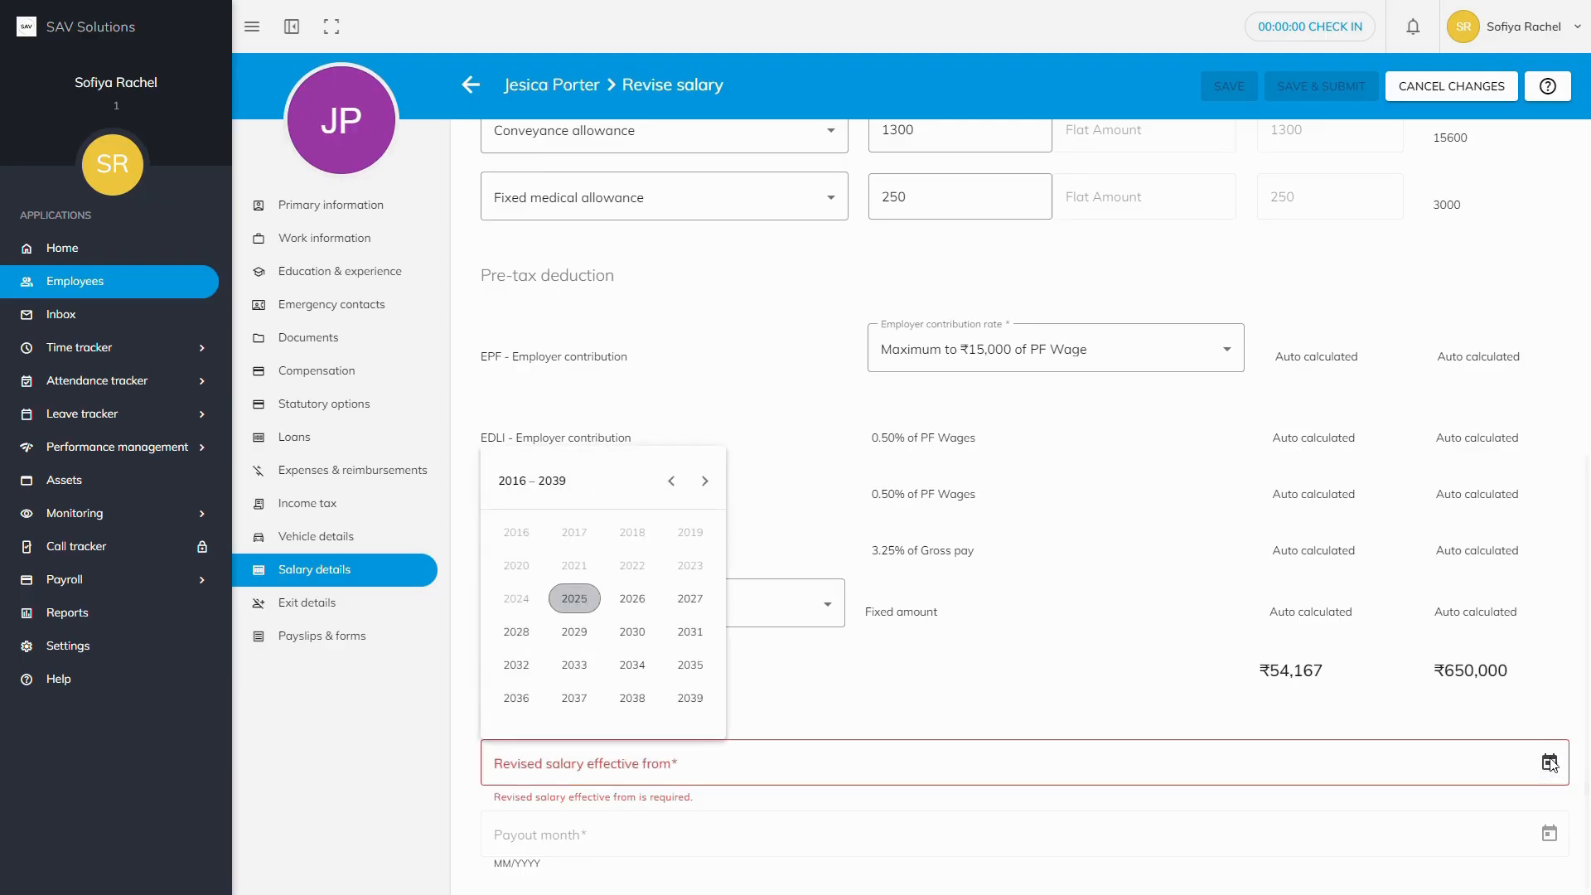
left_click(594, 610)
left_click(690, 601)
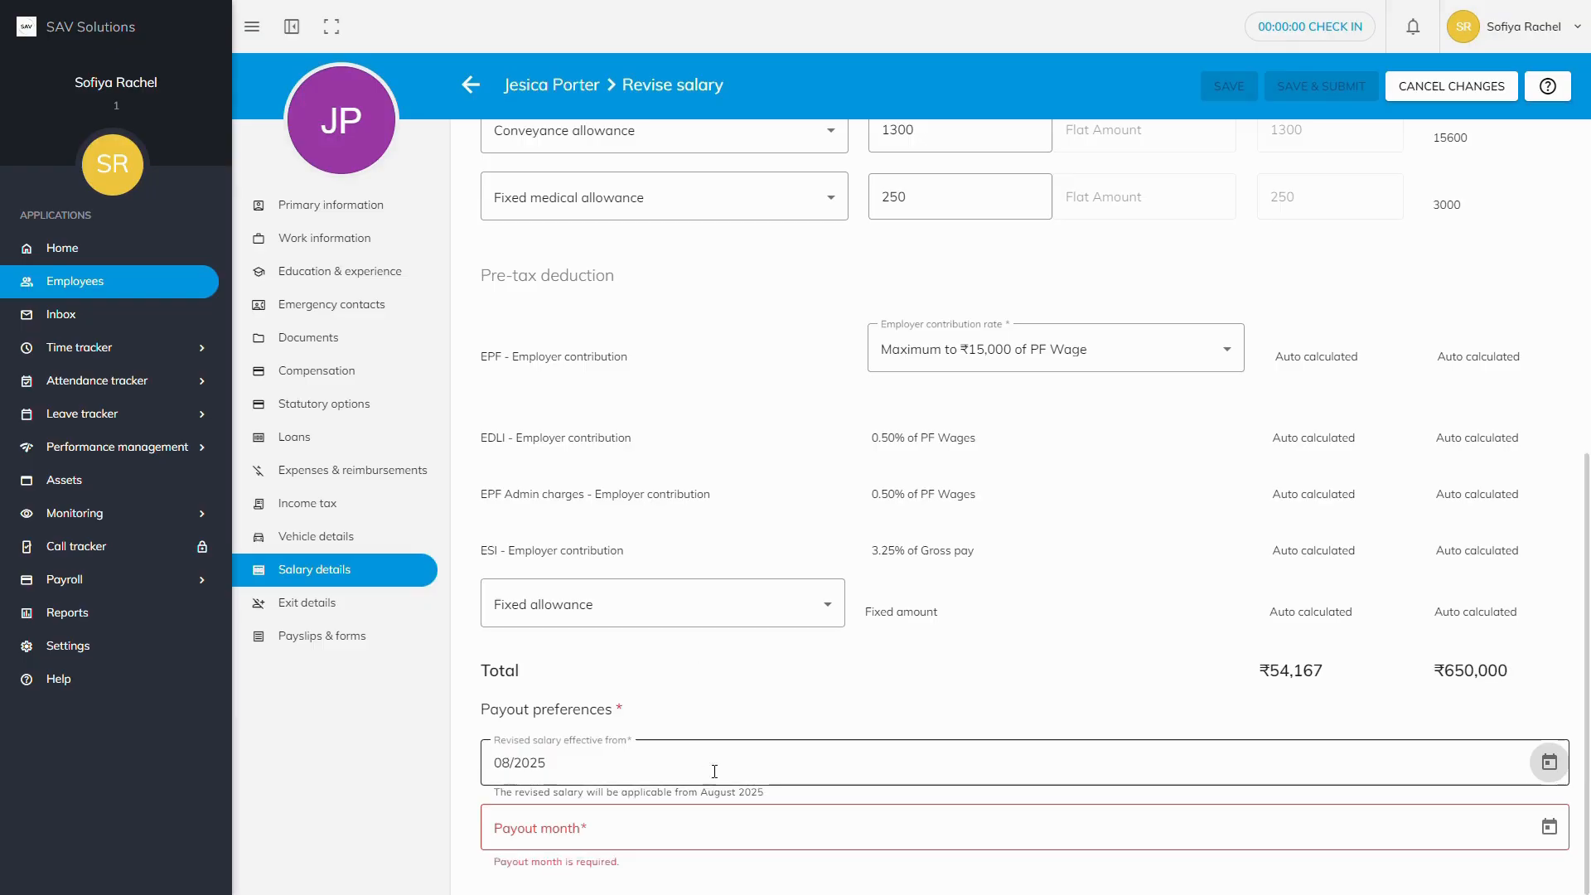
left_click(1550, 828)
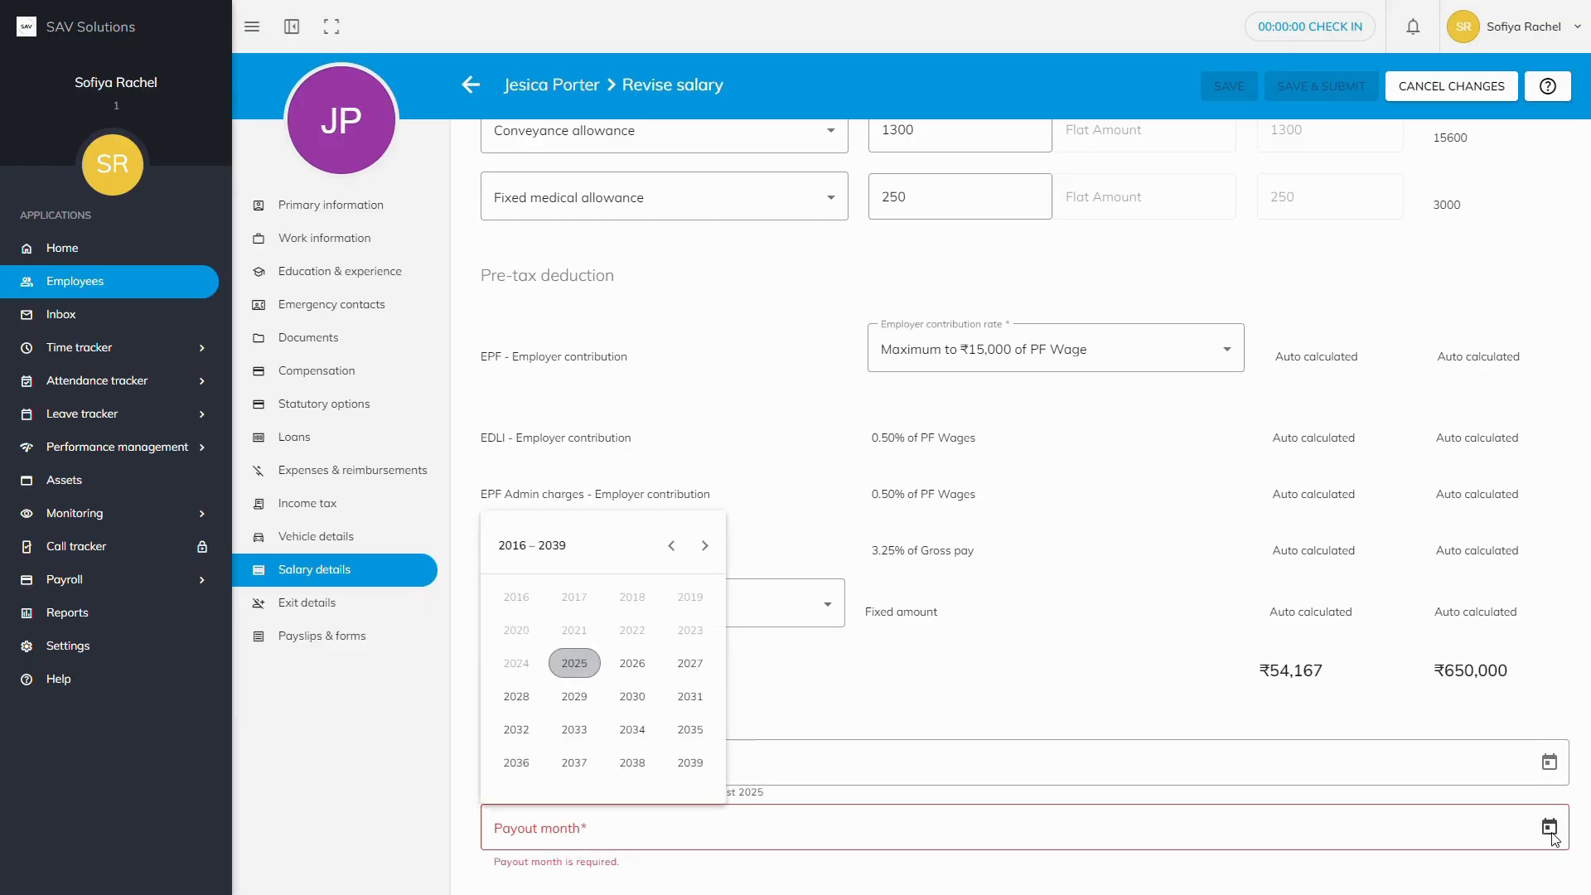
left_click(584, 670)
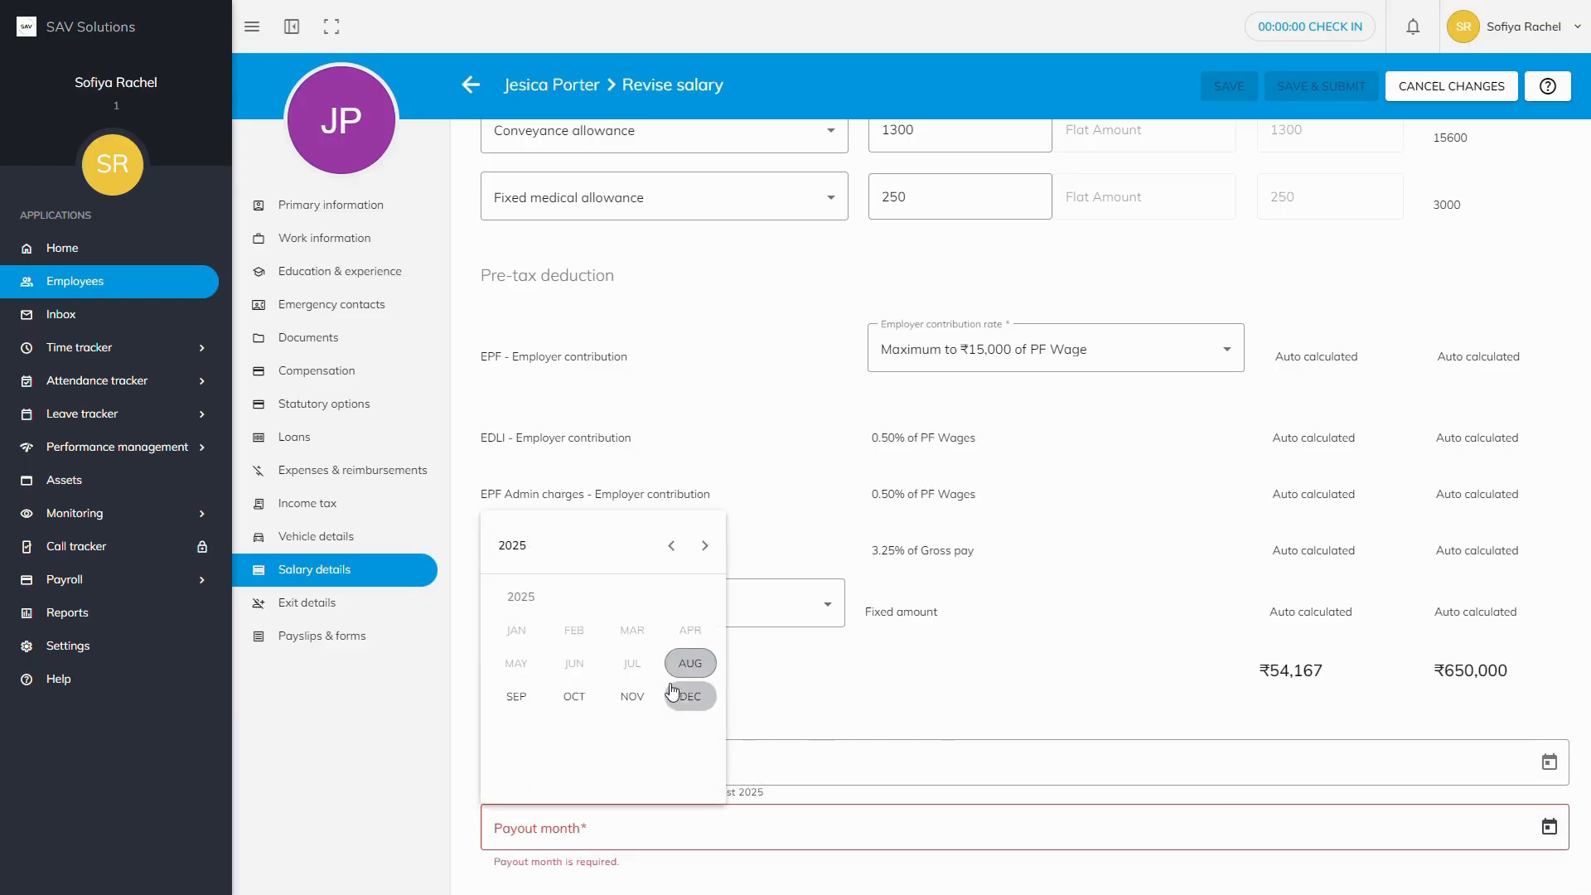
left_click(632, 697)
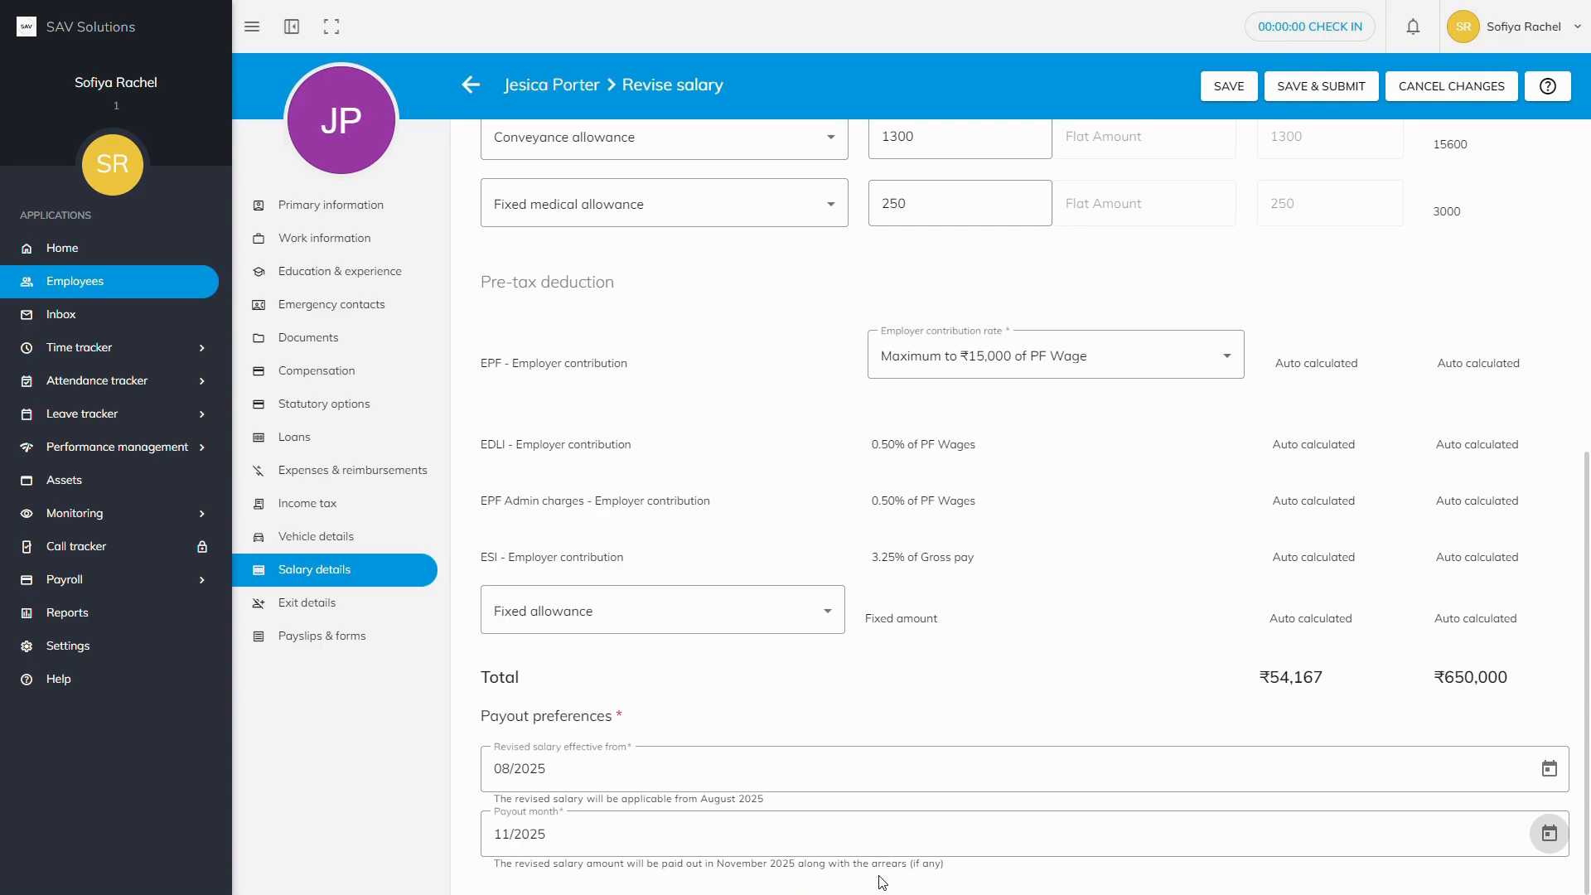
left_click(1548, 768)
left_click(574, 606)
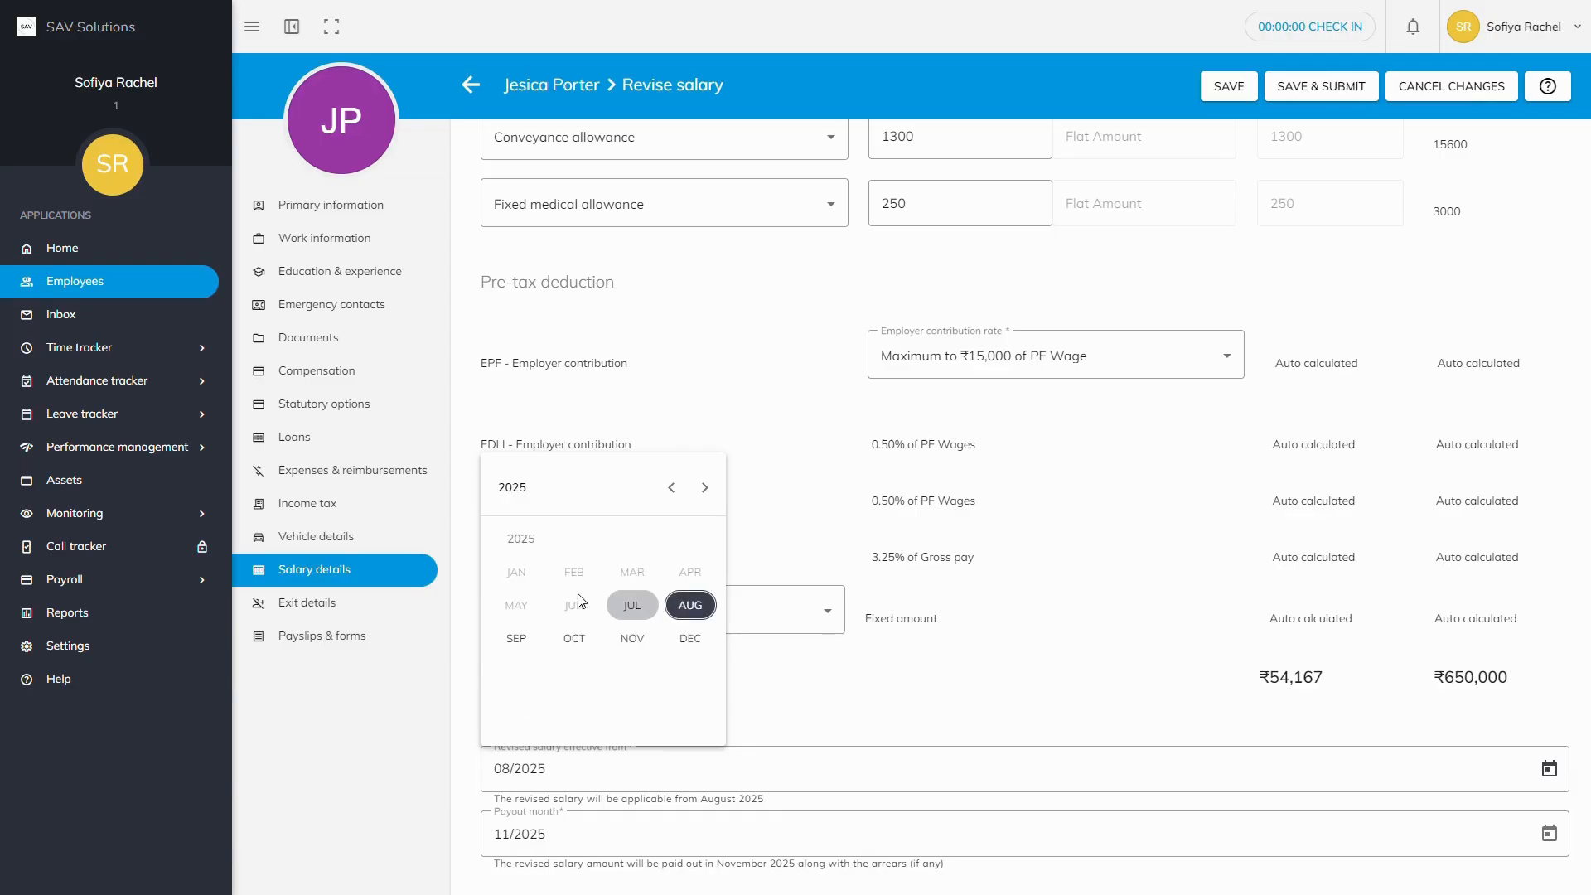
left_click(517, 638)
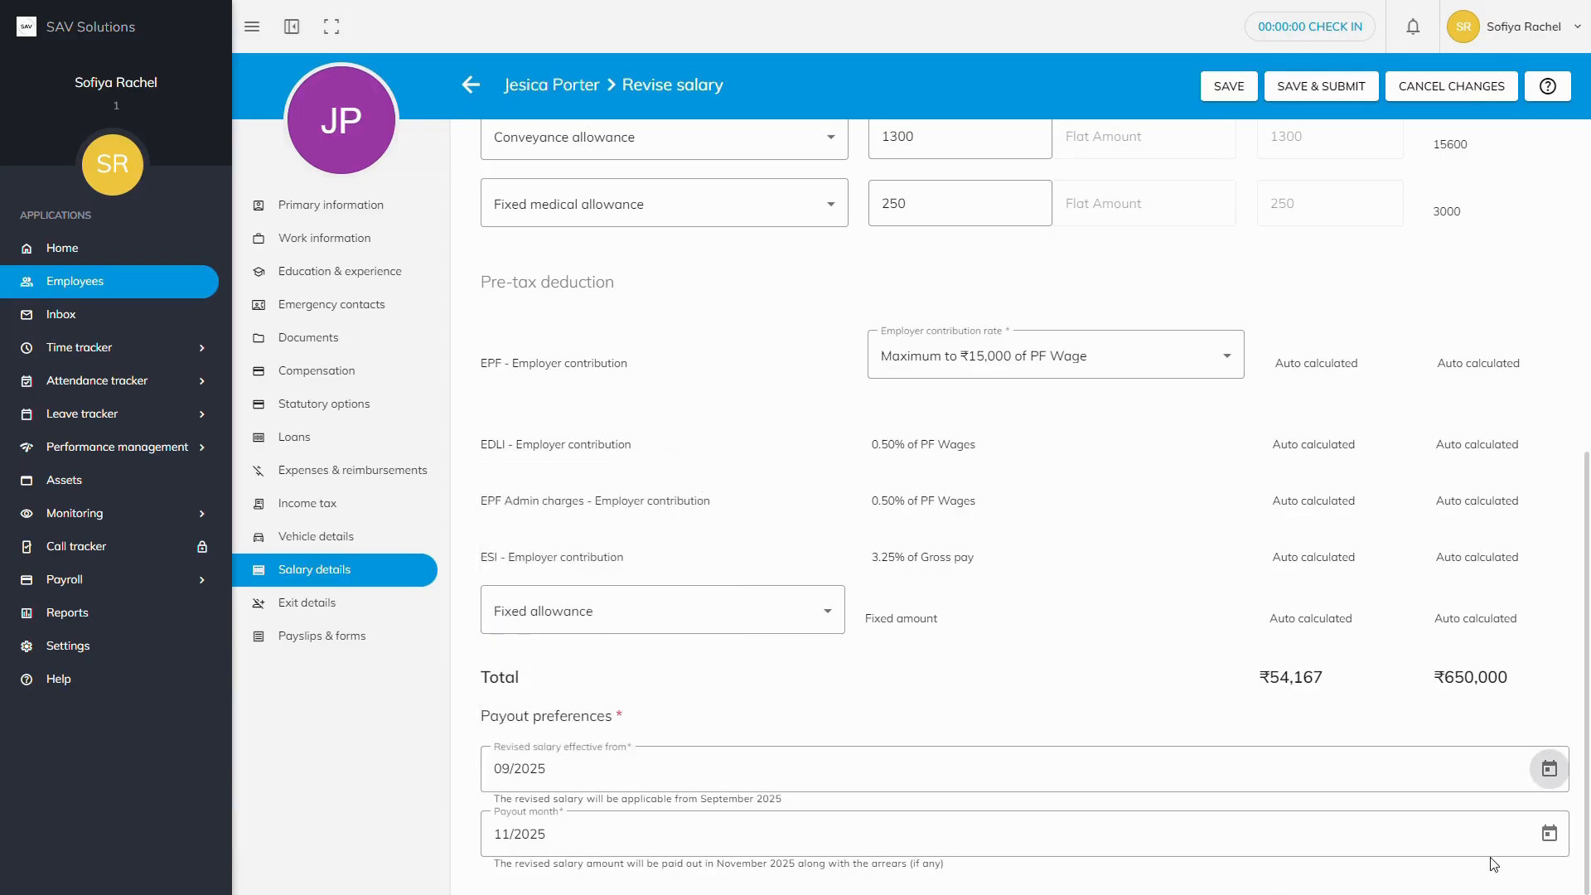
left_click(1550, 833)
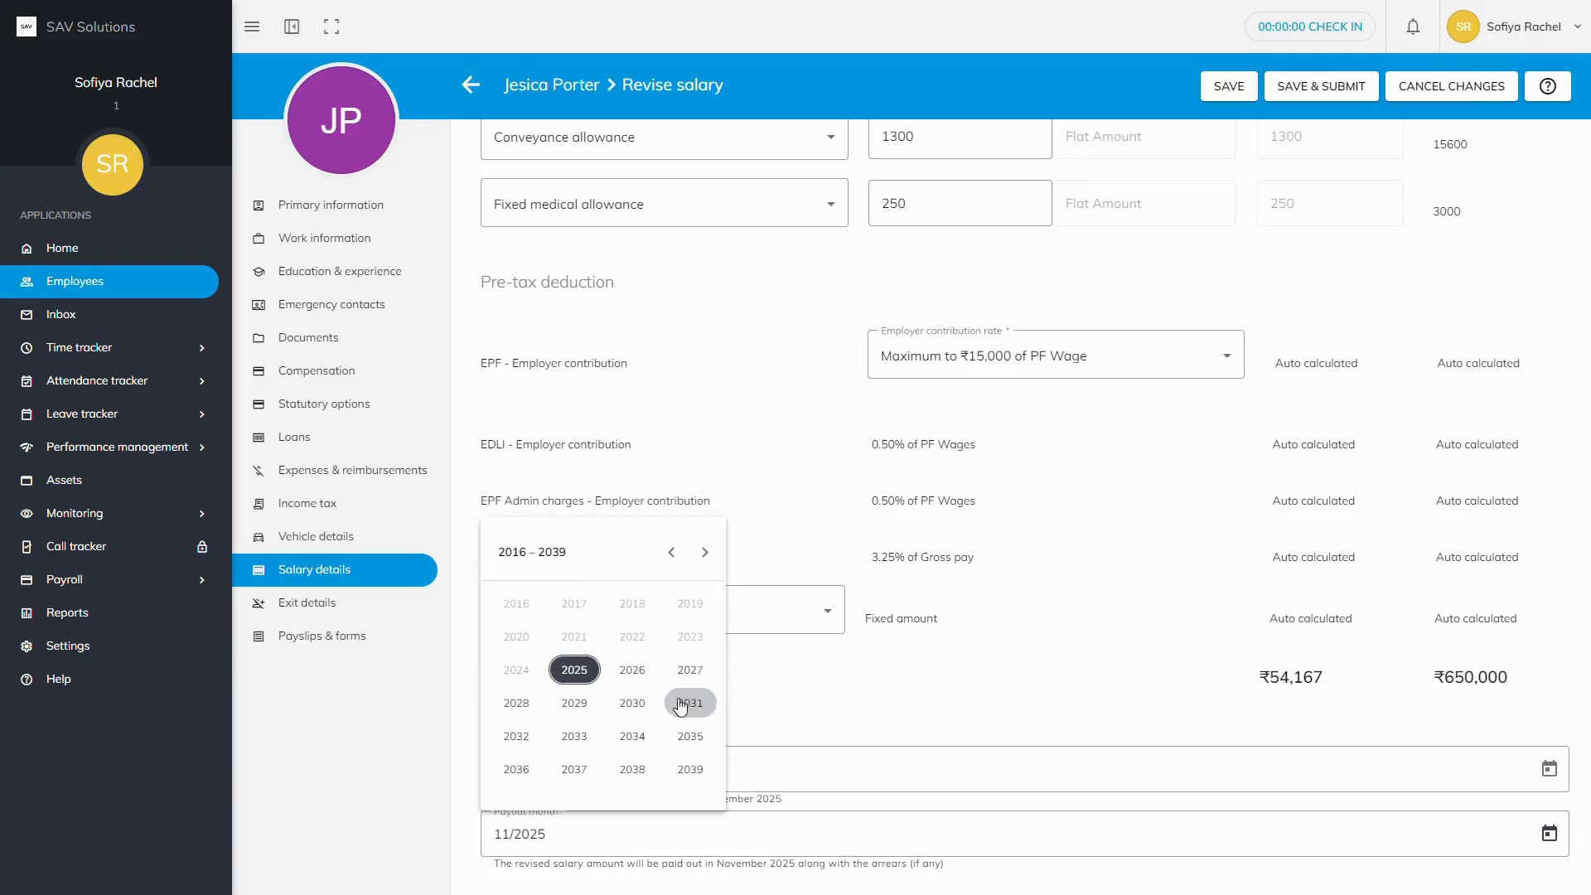
left_click(580, 673)
left_click(517, 703)
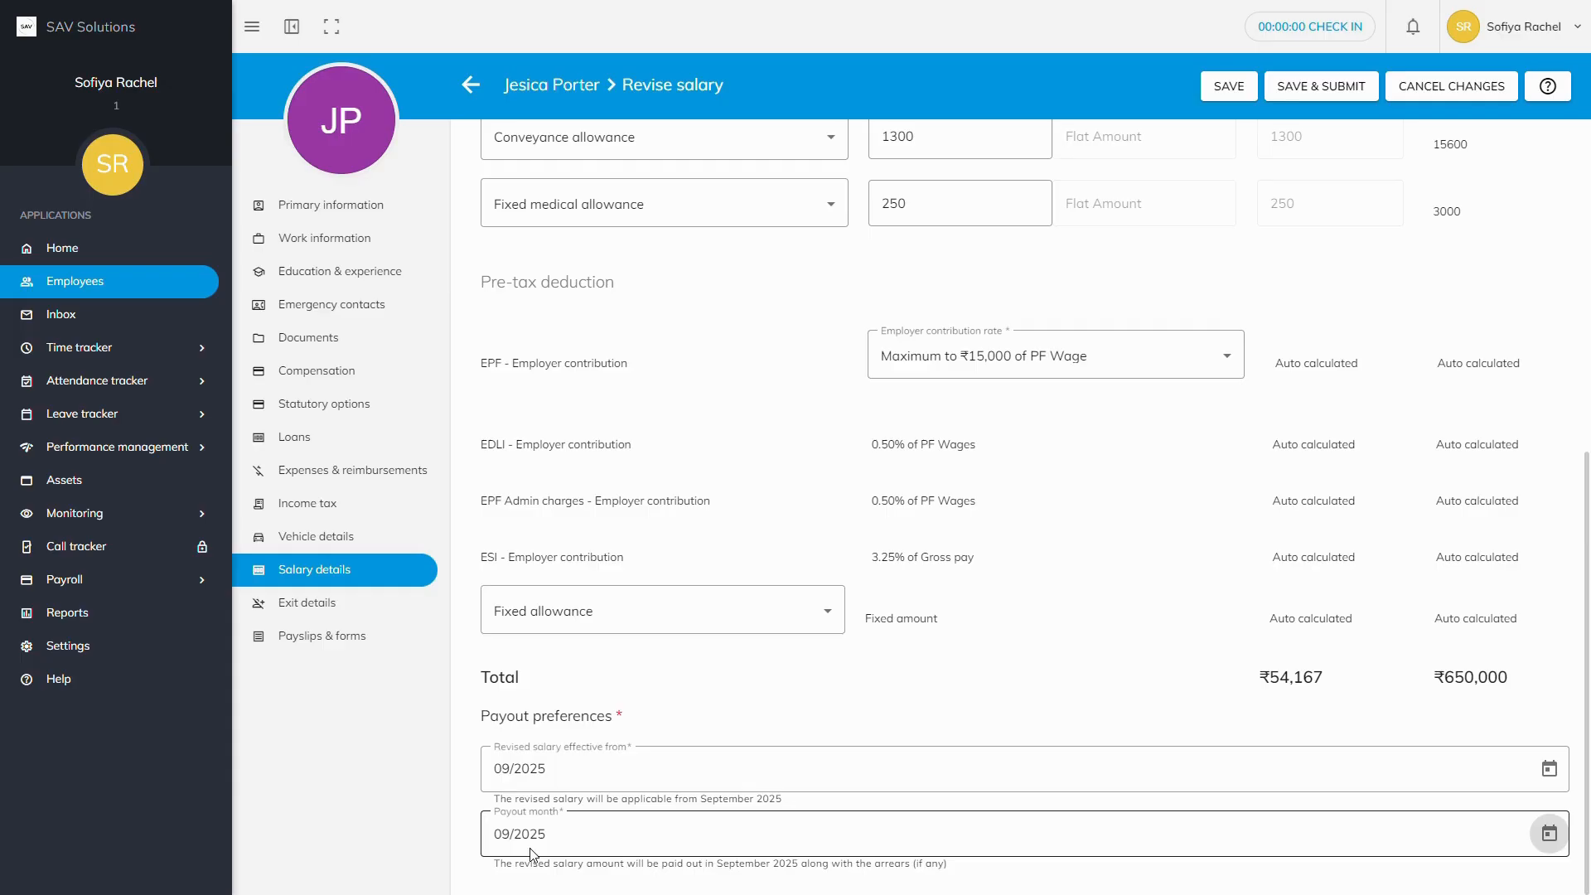
type("11/2025")
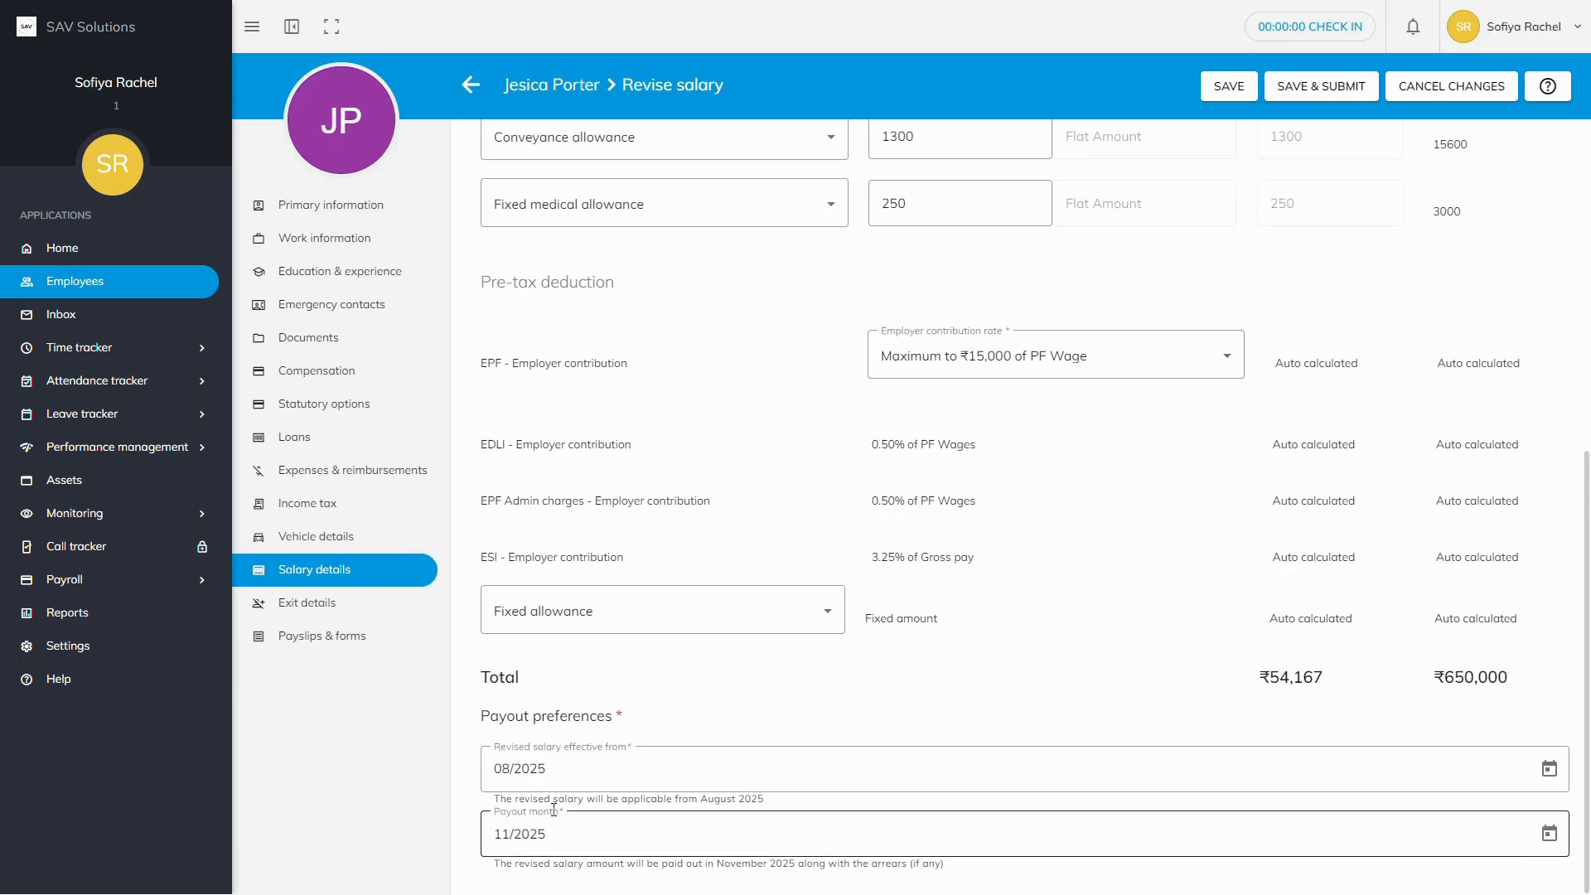
left_click(511, 774)
type("08/2025")
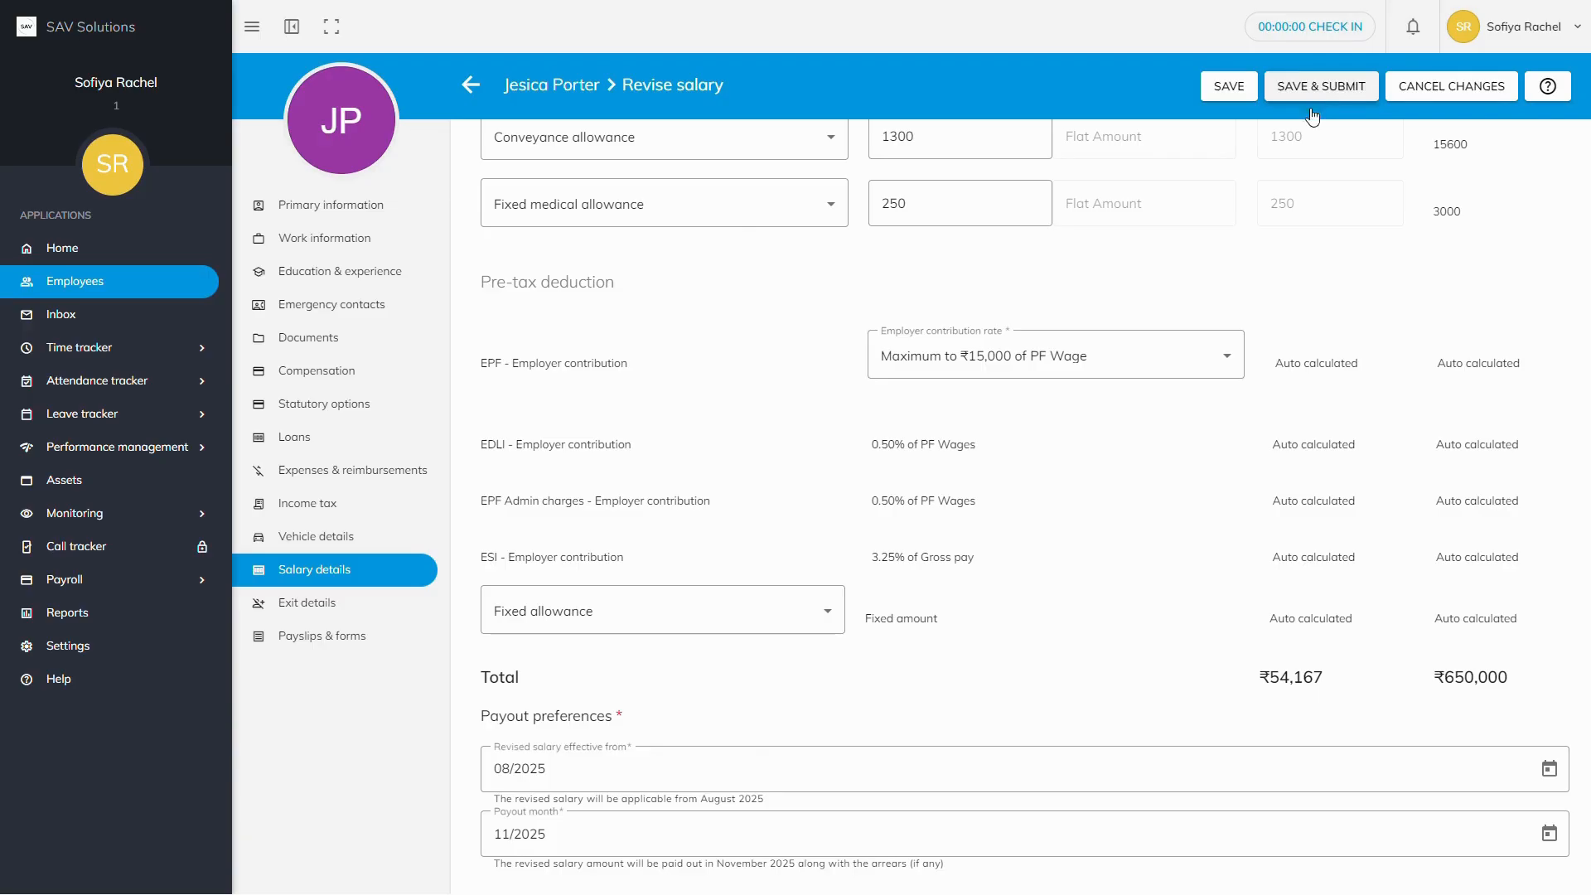
Step: Save the ₹650,000 revision as a draft and go back to the Salary details page
left_click(1440, 92)
left_click(1224, 98)
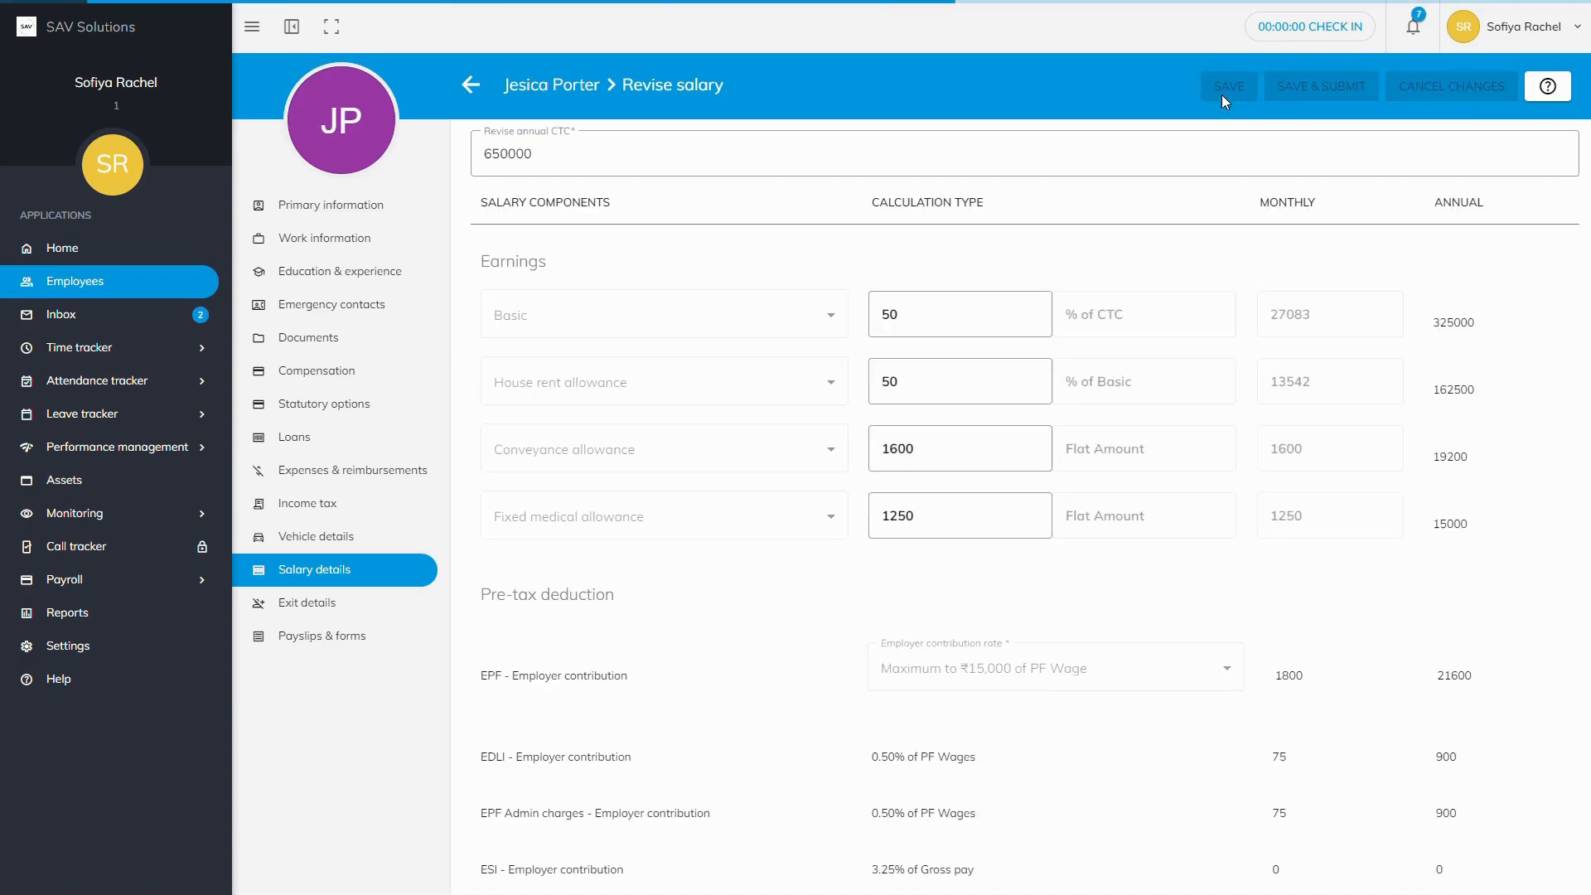
left_click(314, 580)
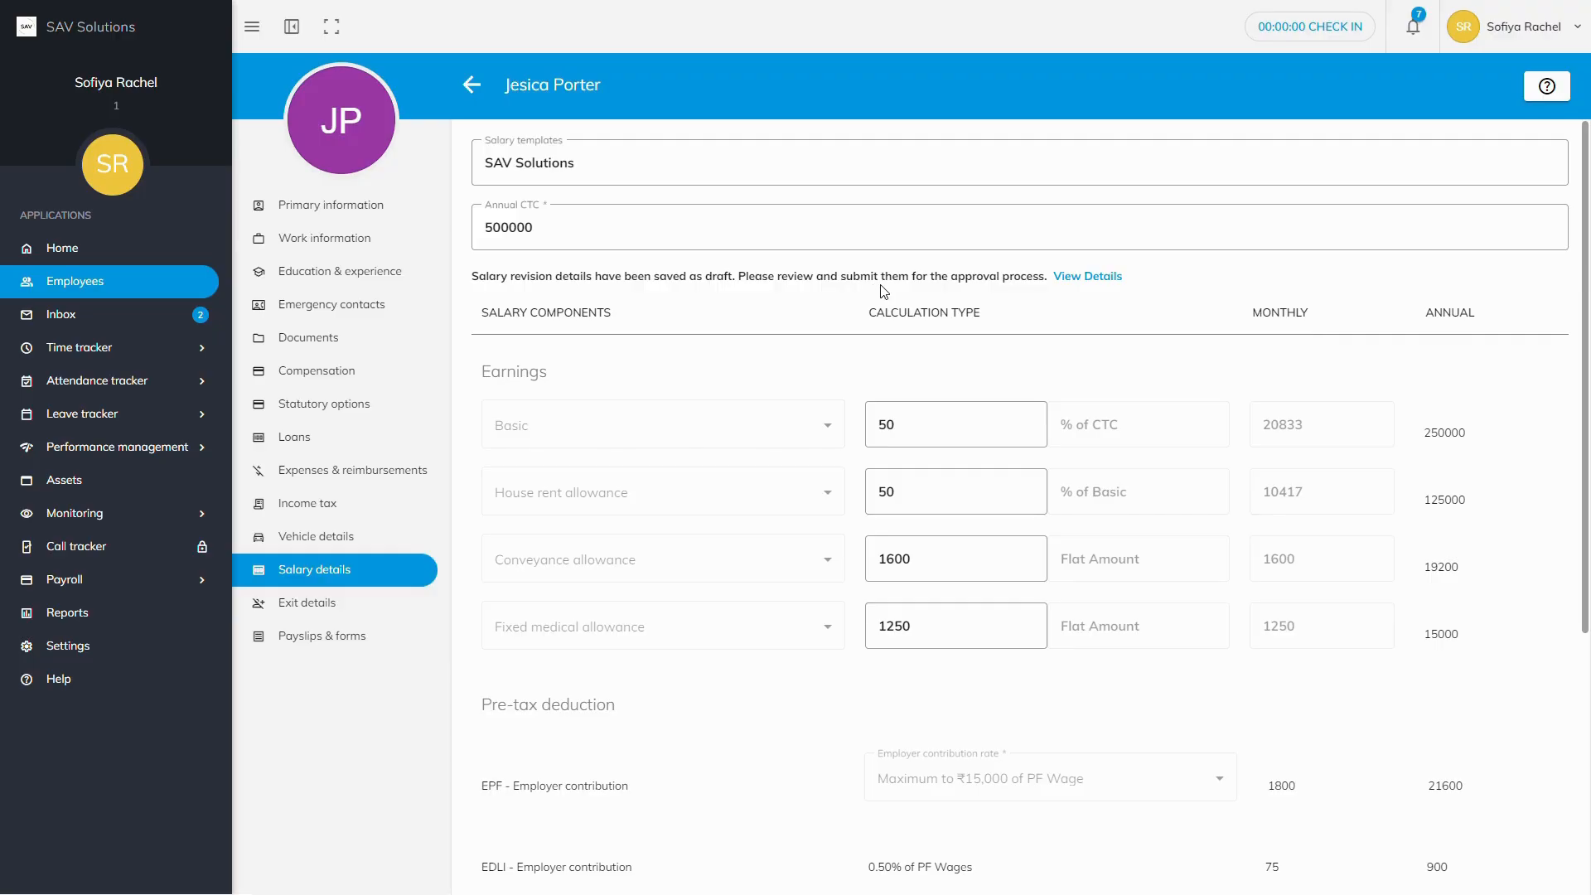
Step: Reopen the saved draft revision via View Details and switch it into edit mode
left_click(1077, 285)
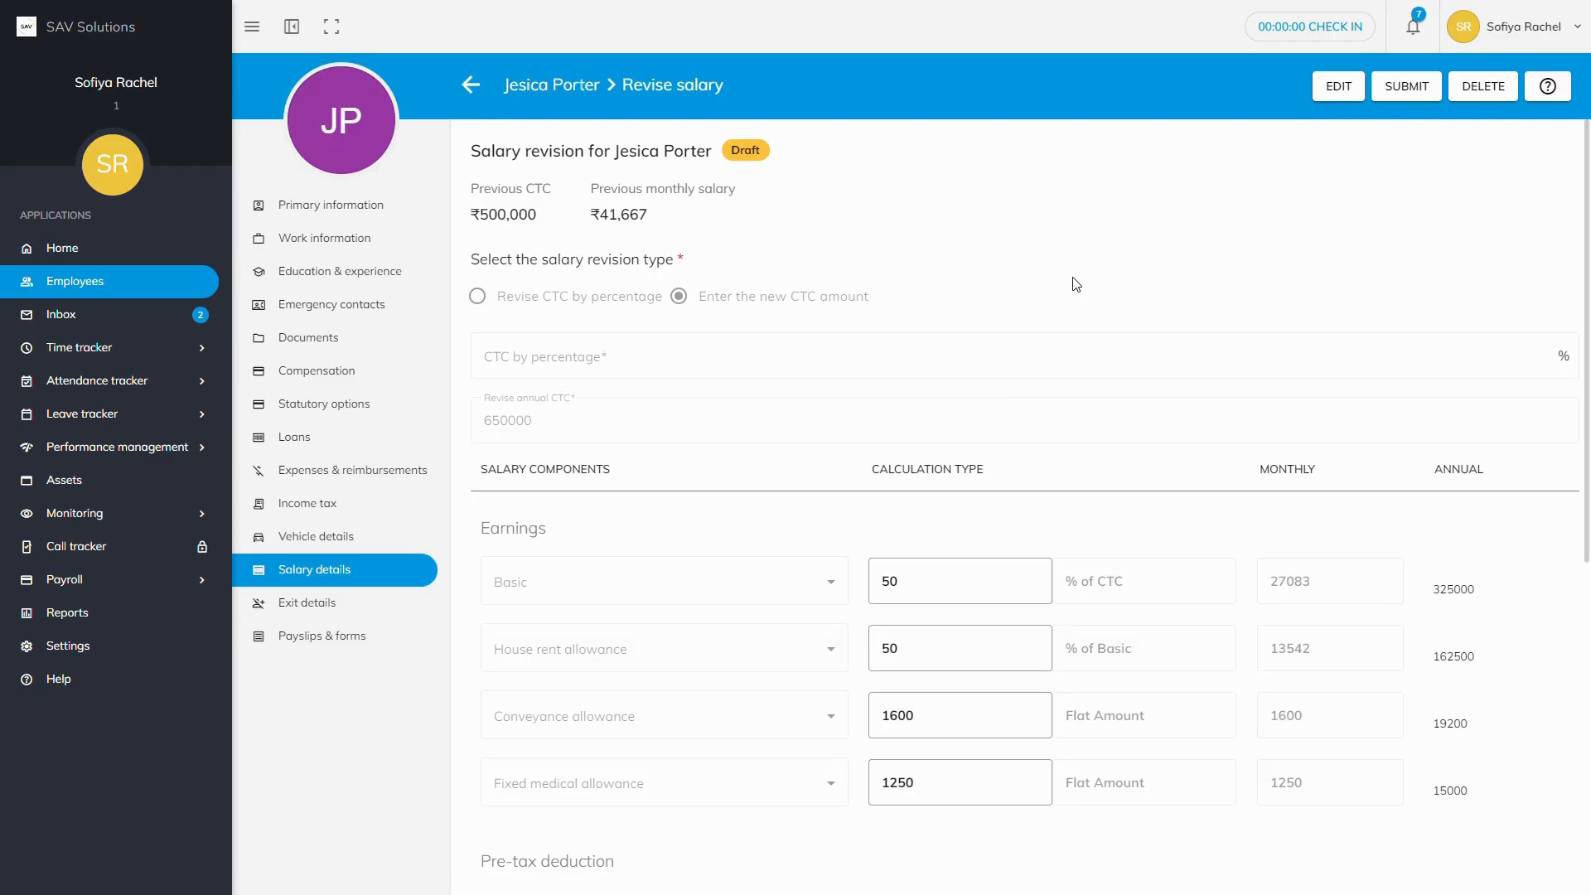
left_click(1337, 91)
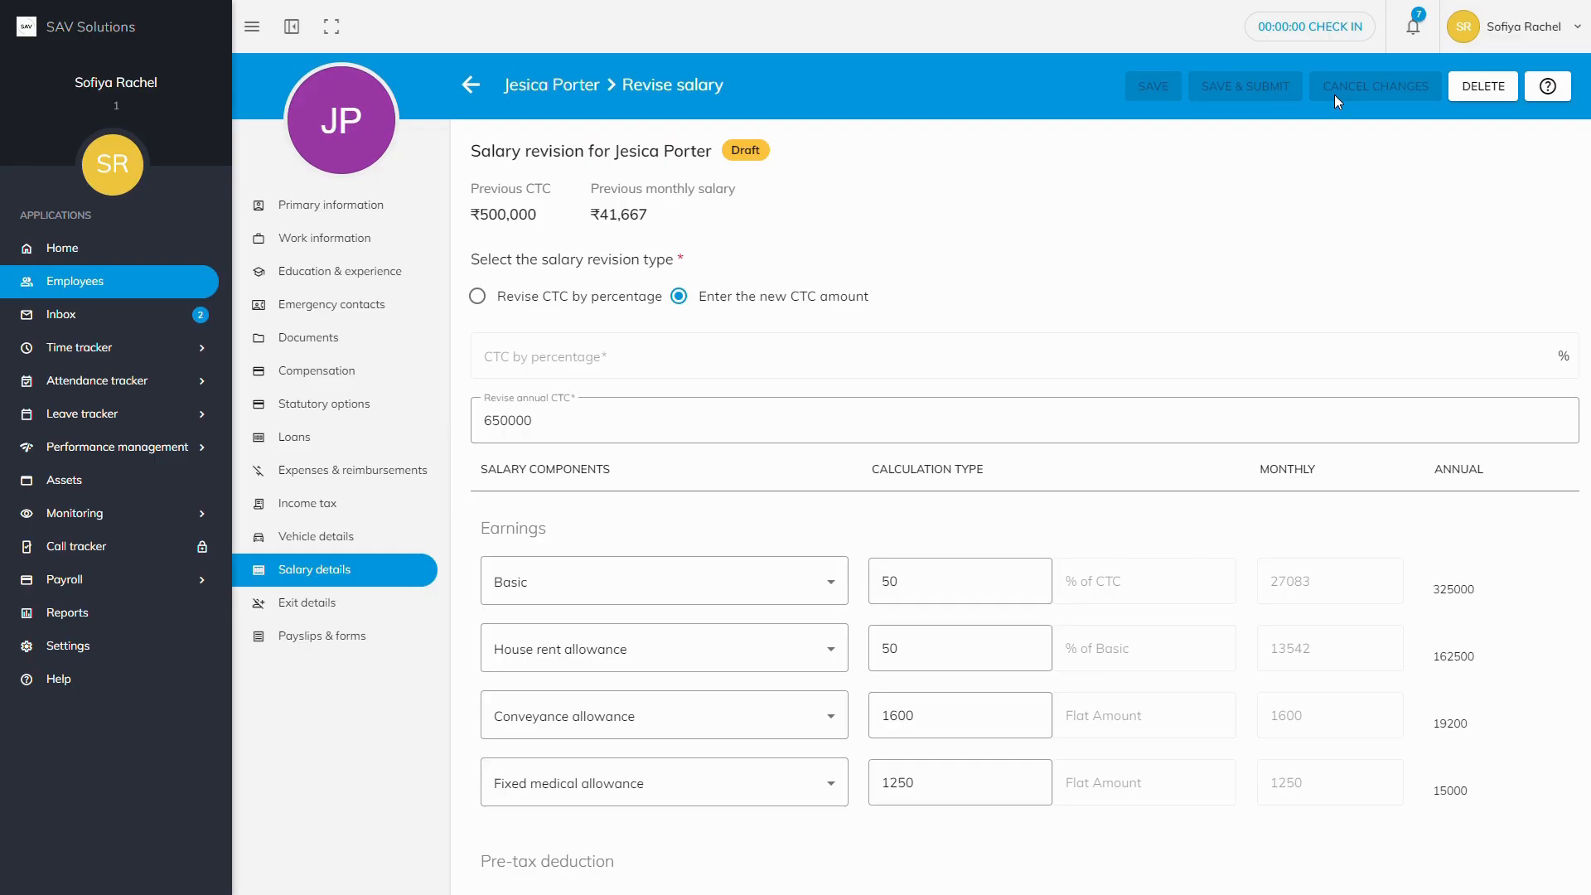
scroll(954, 738, "down", 3)
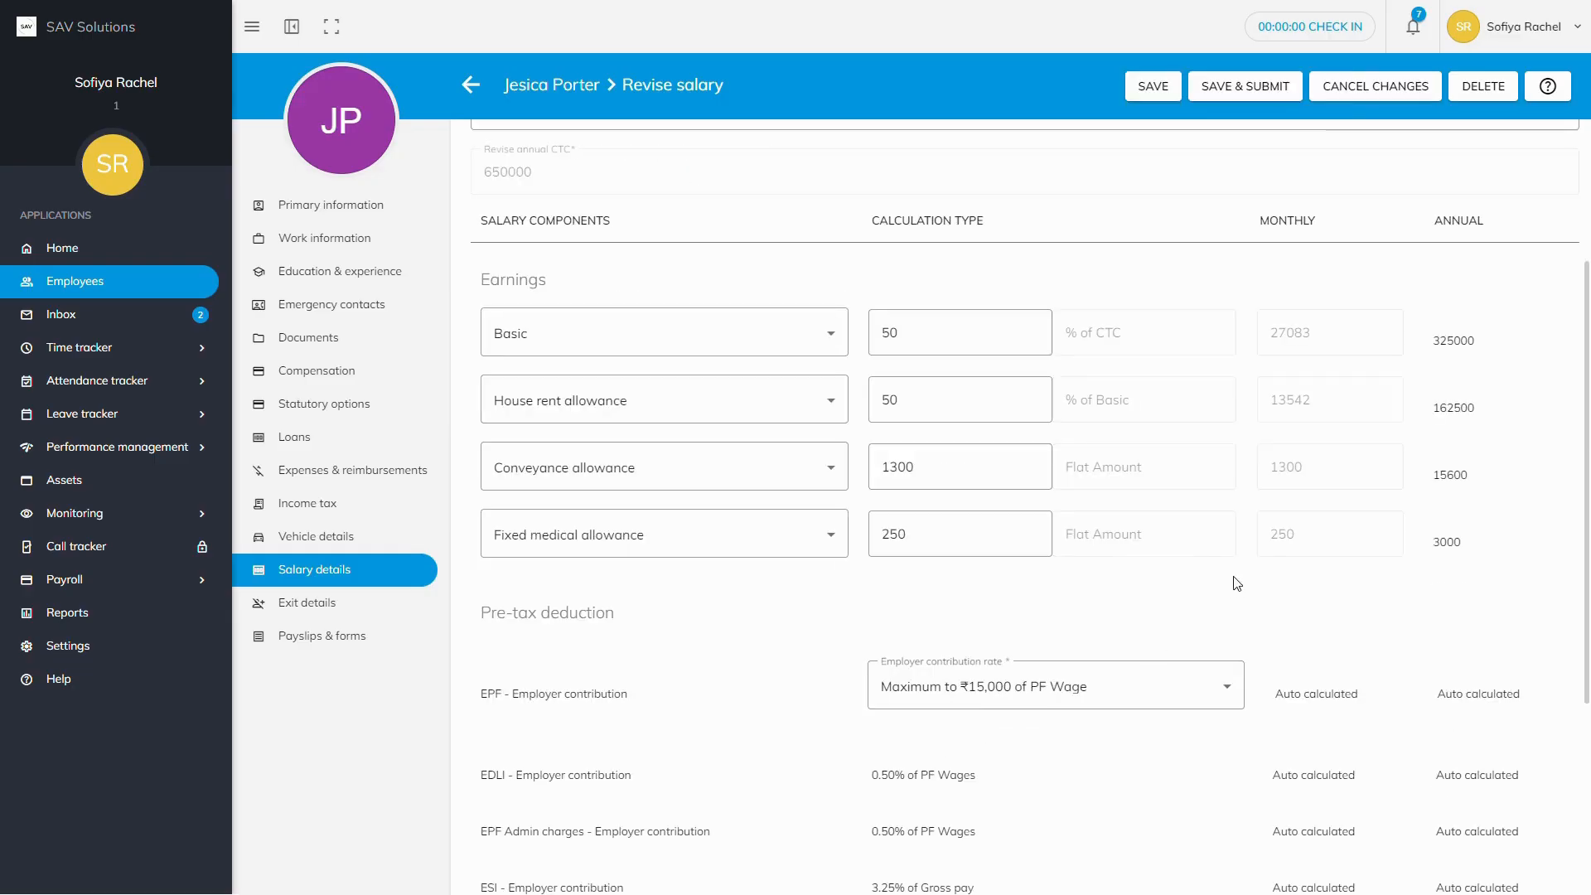
scroll(1234, 567, "down", 4)
scroll(1234, 567, "up", 4)
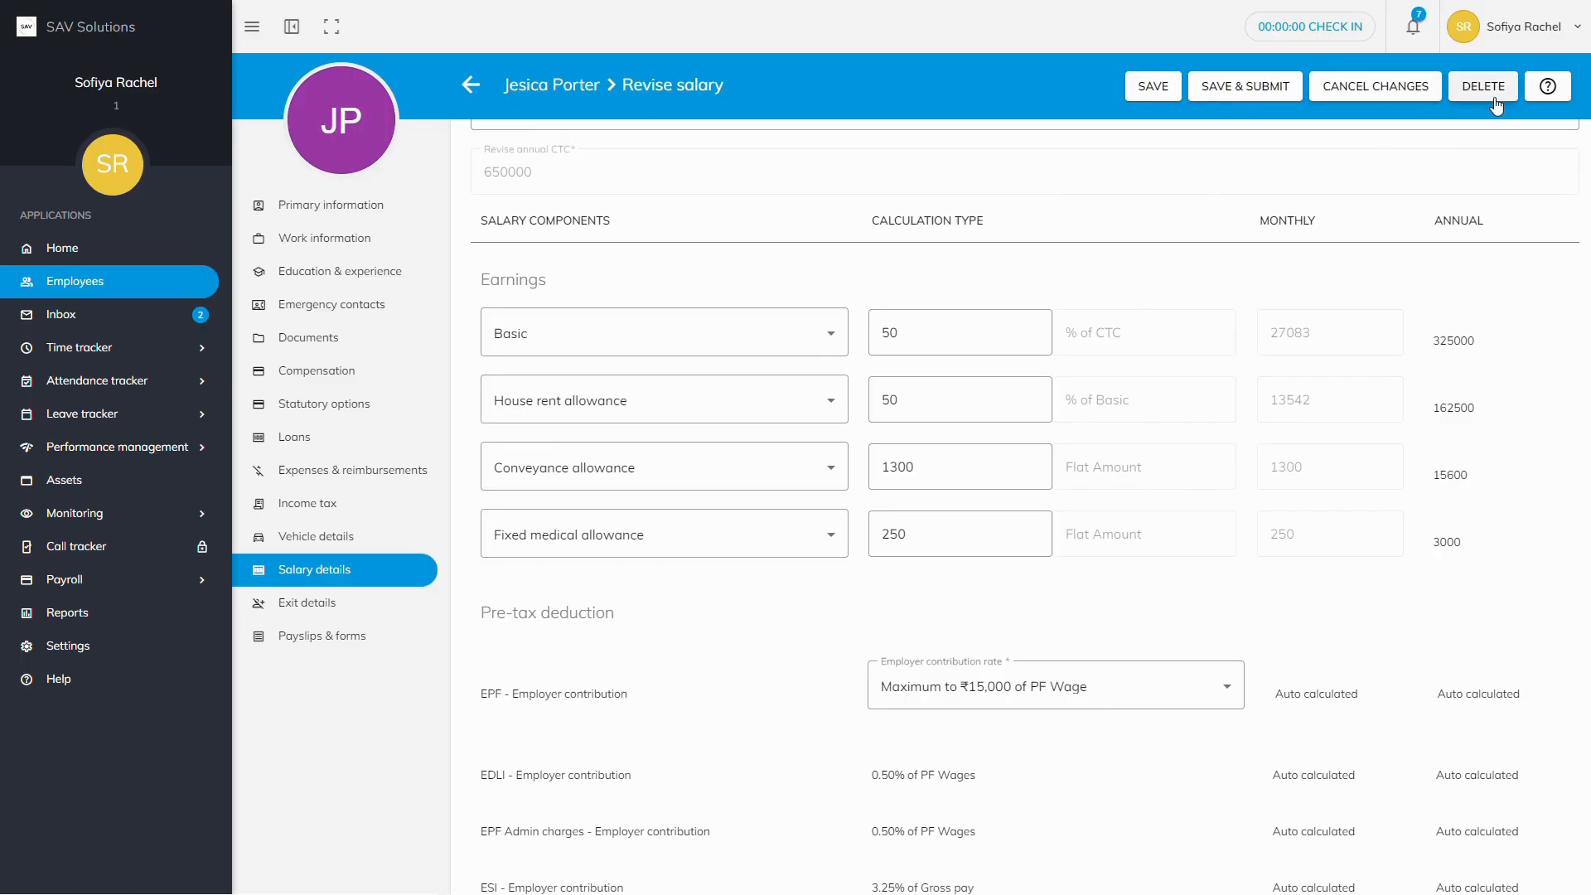
Step: Save and submit the ₹650,000 salary revision for approval
left_click(1245, 86)
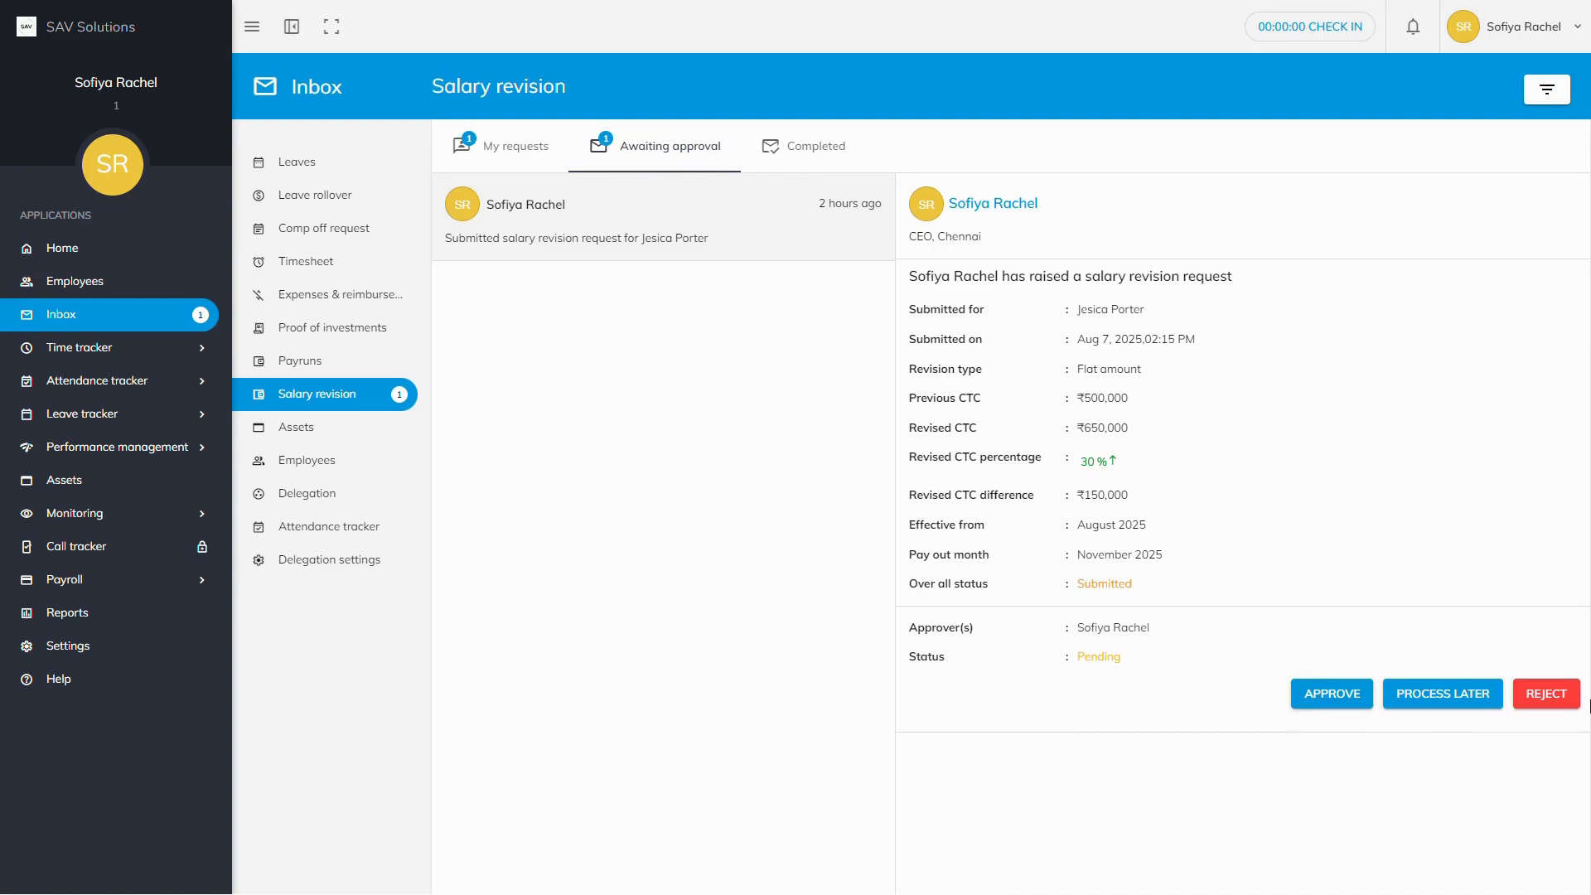
left_click(1459, 698)
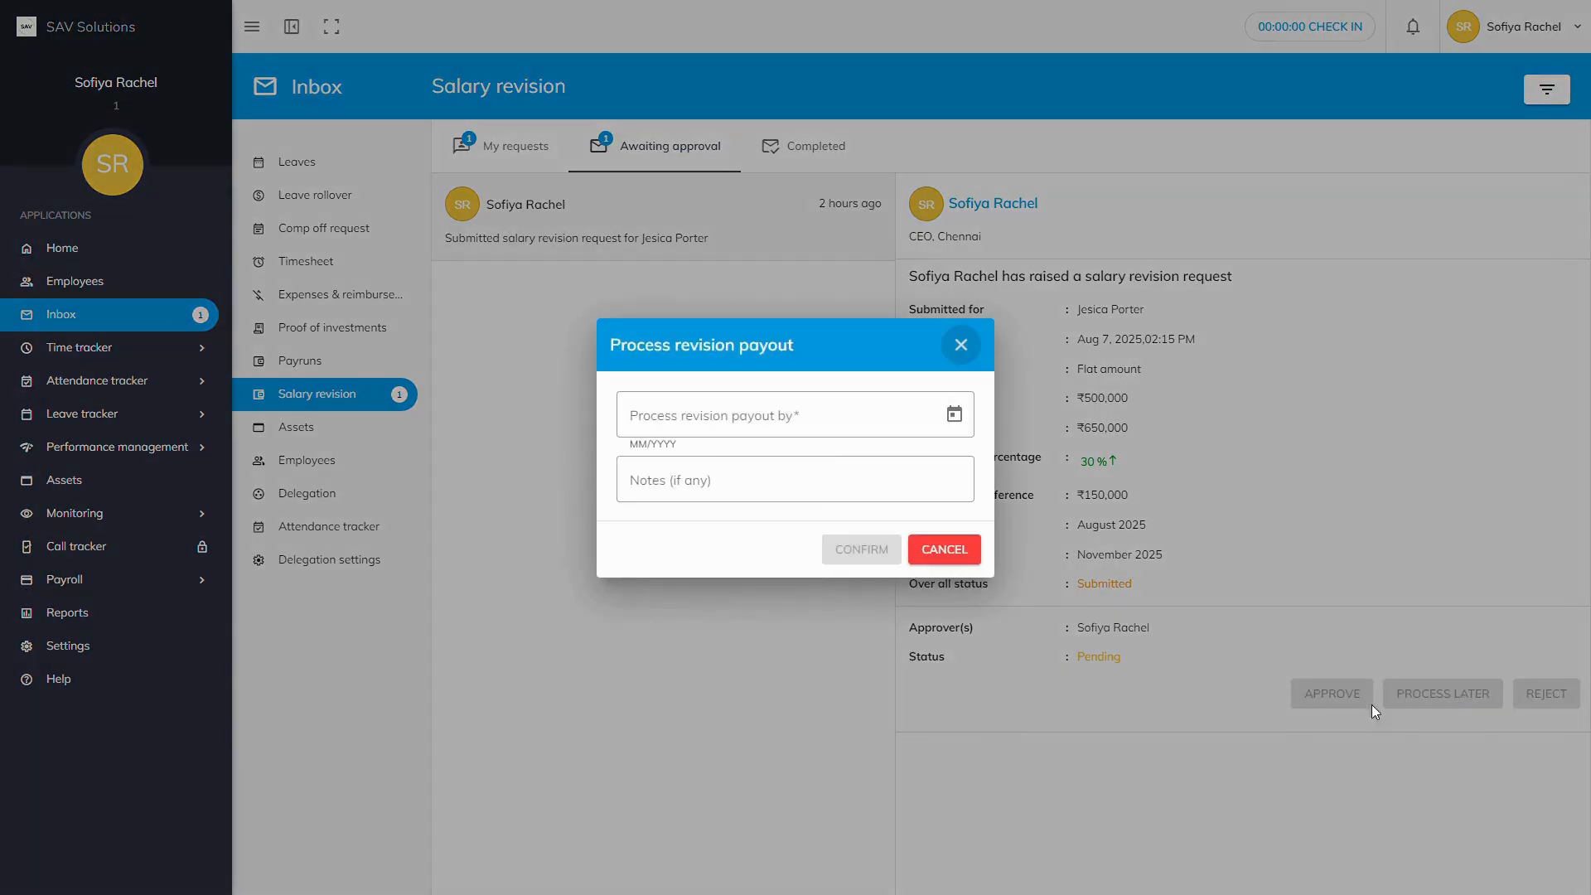
left_click(954, 413)
left_click(710, 589)
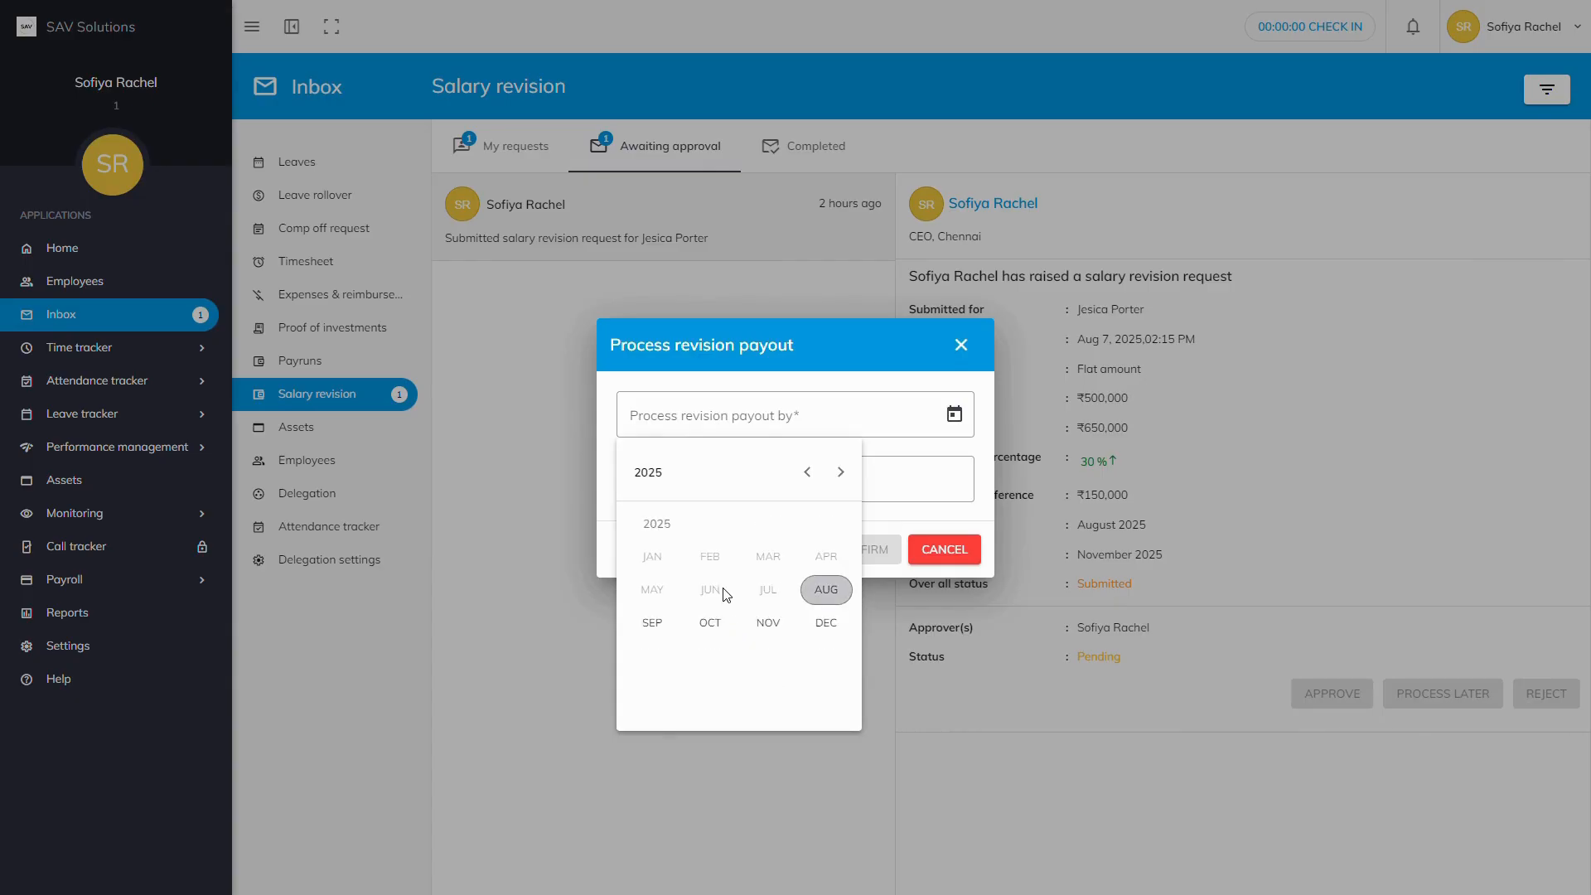
left_click(654, 625)
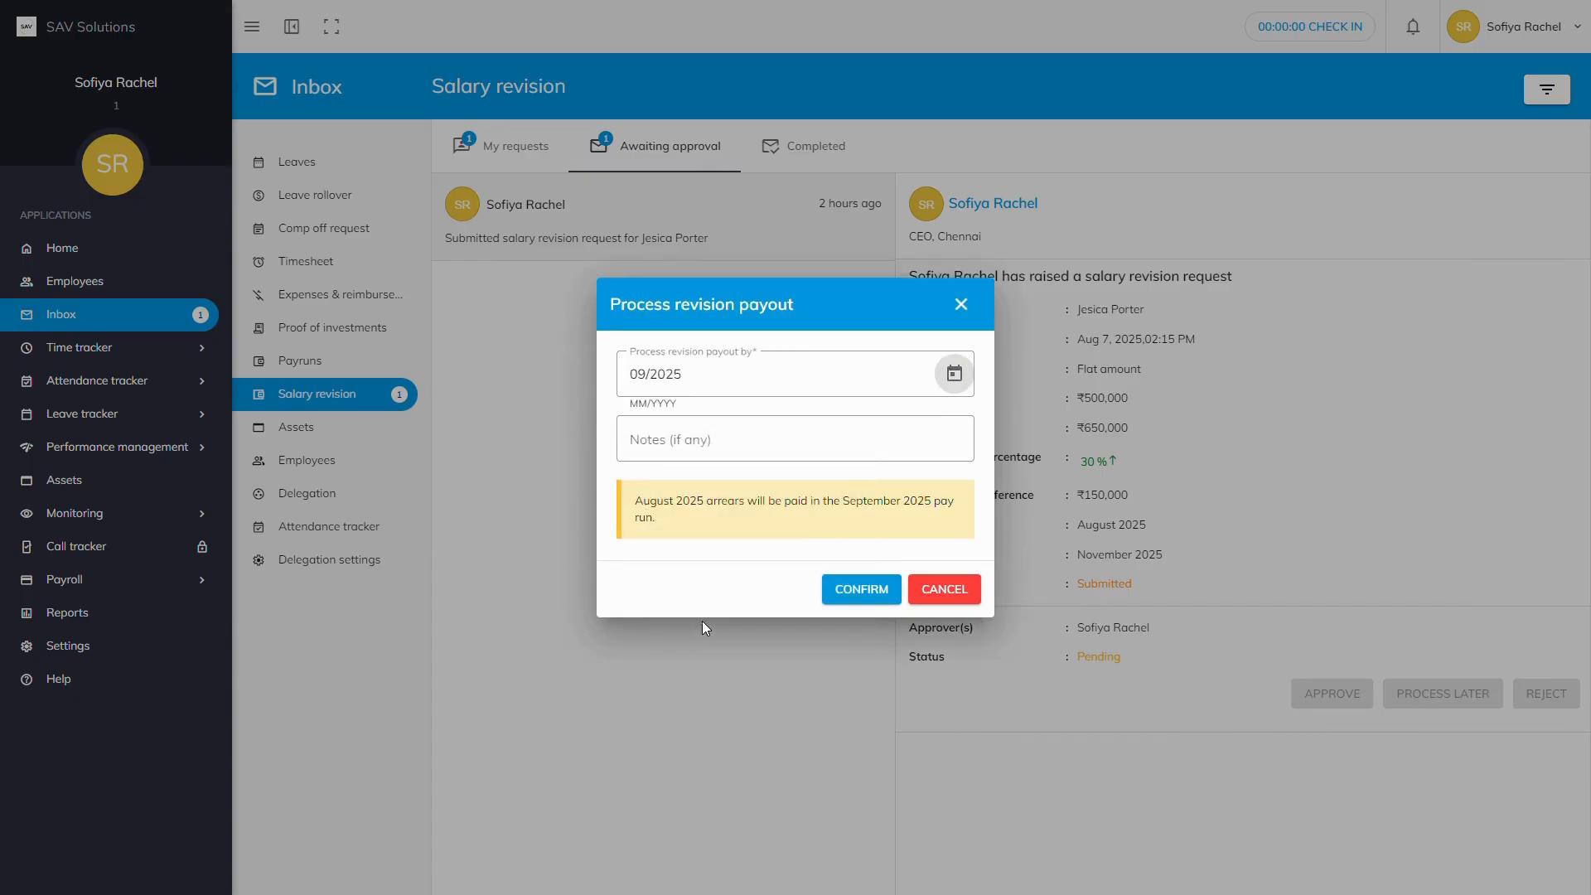
left_click(962, 305)
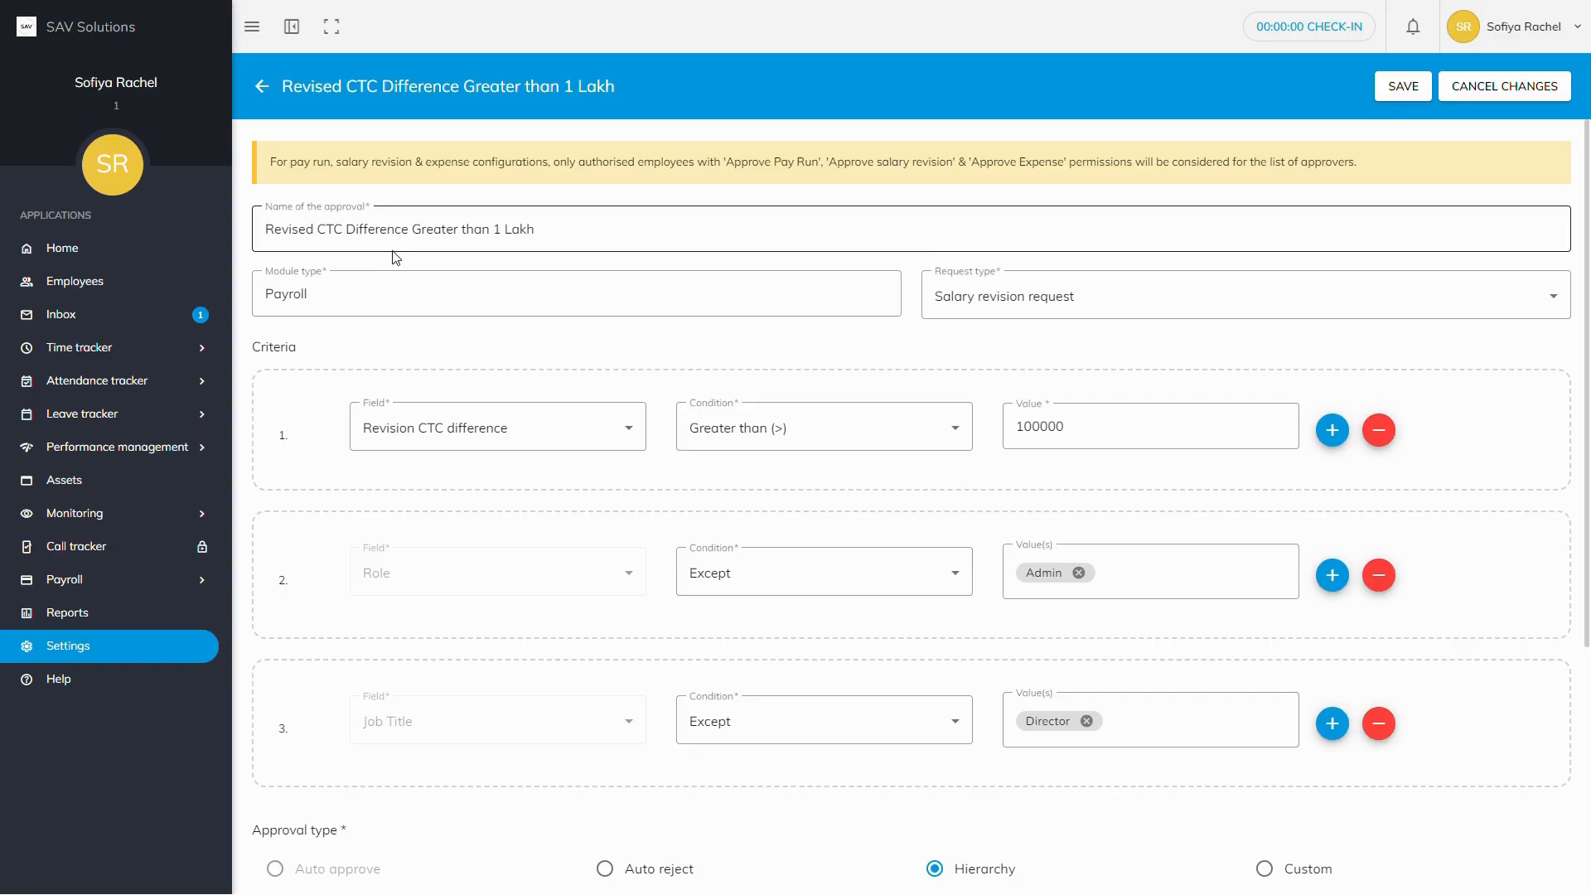
Step: Check the rule's Module type, keep 'Salary revision request' as Request type, and save the rule
left_click(364, 295)
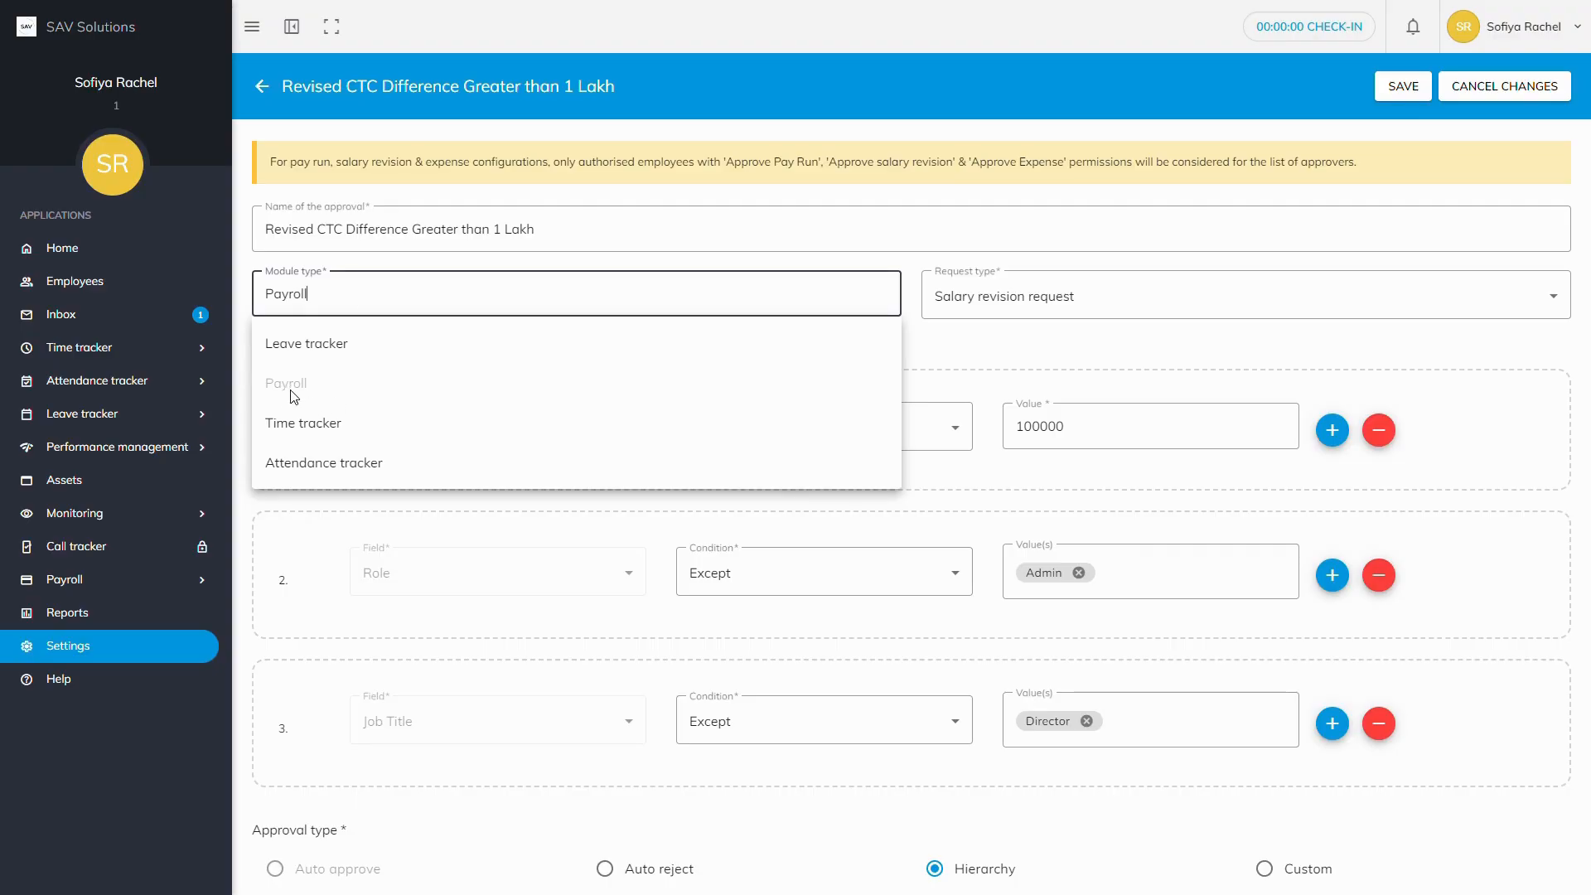
left_click(1021, 308)
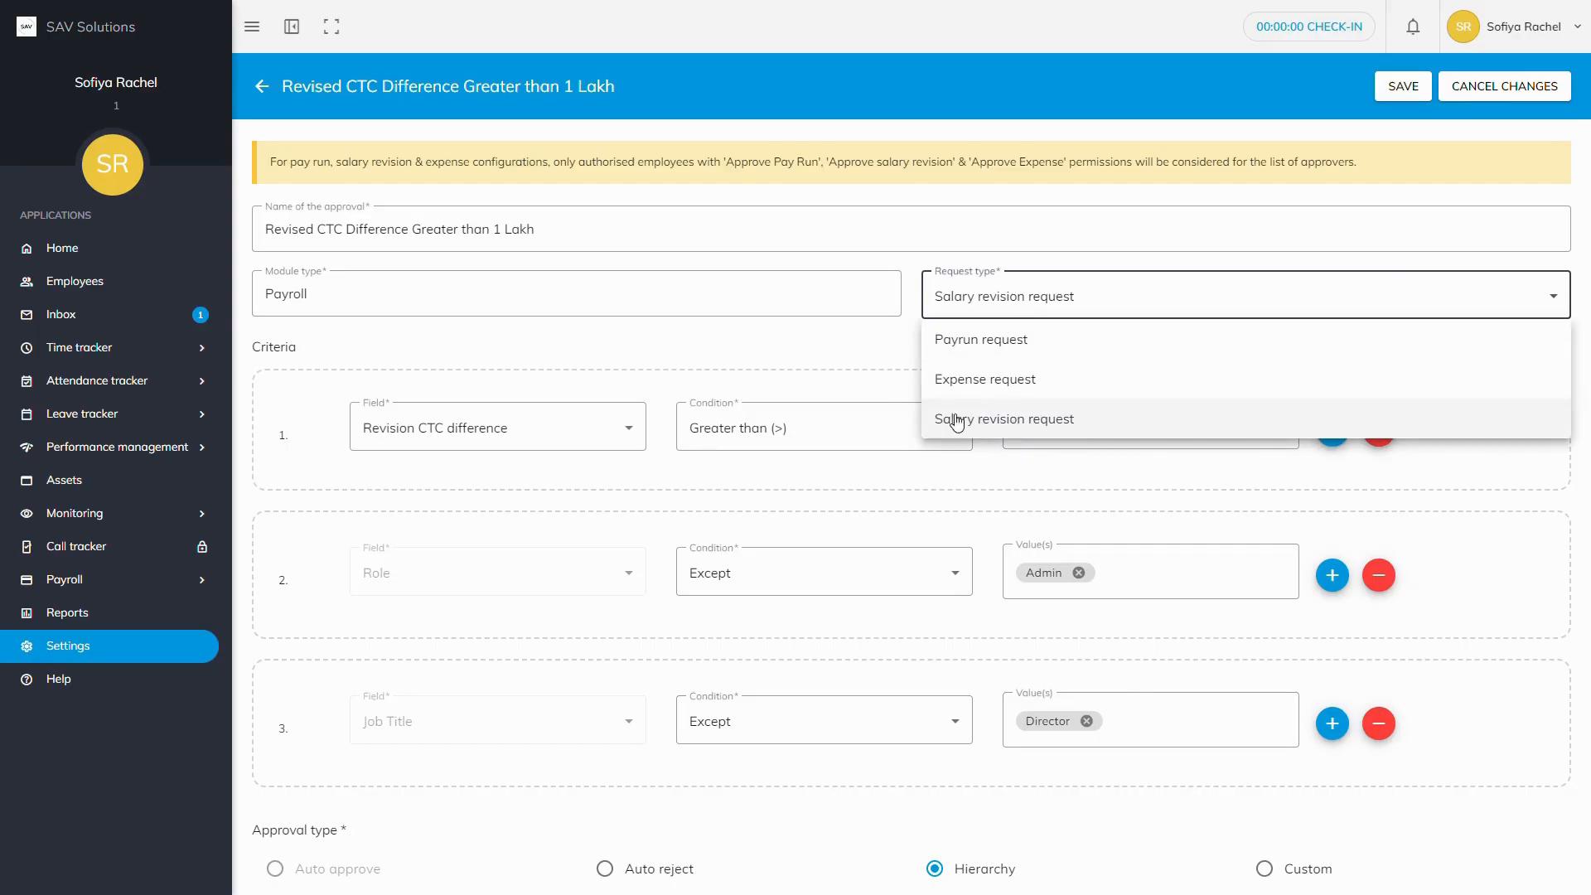
left_click(848, 359)
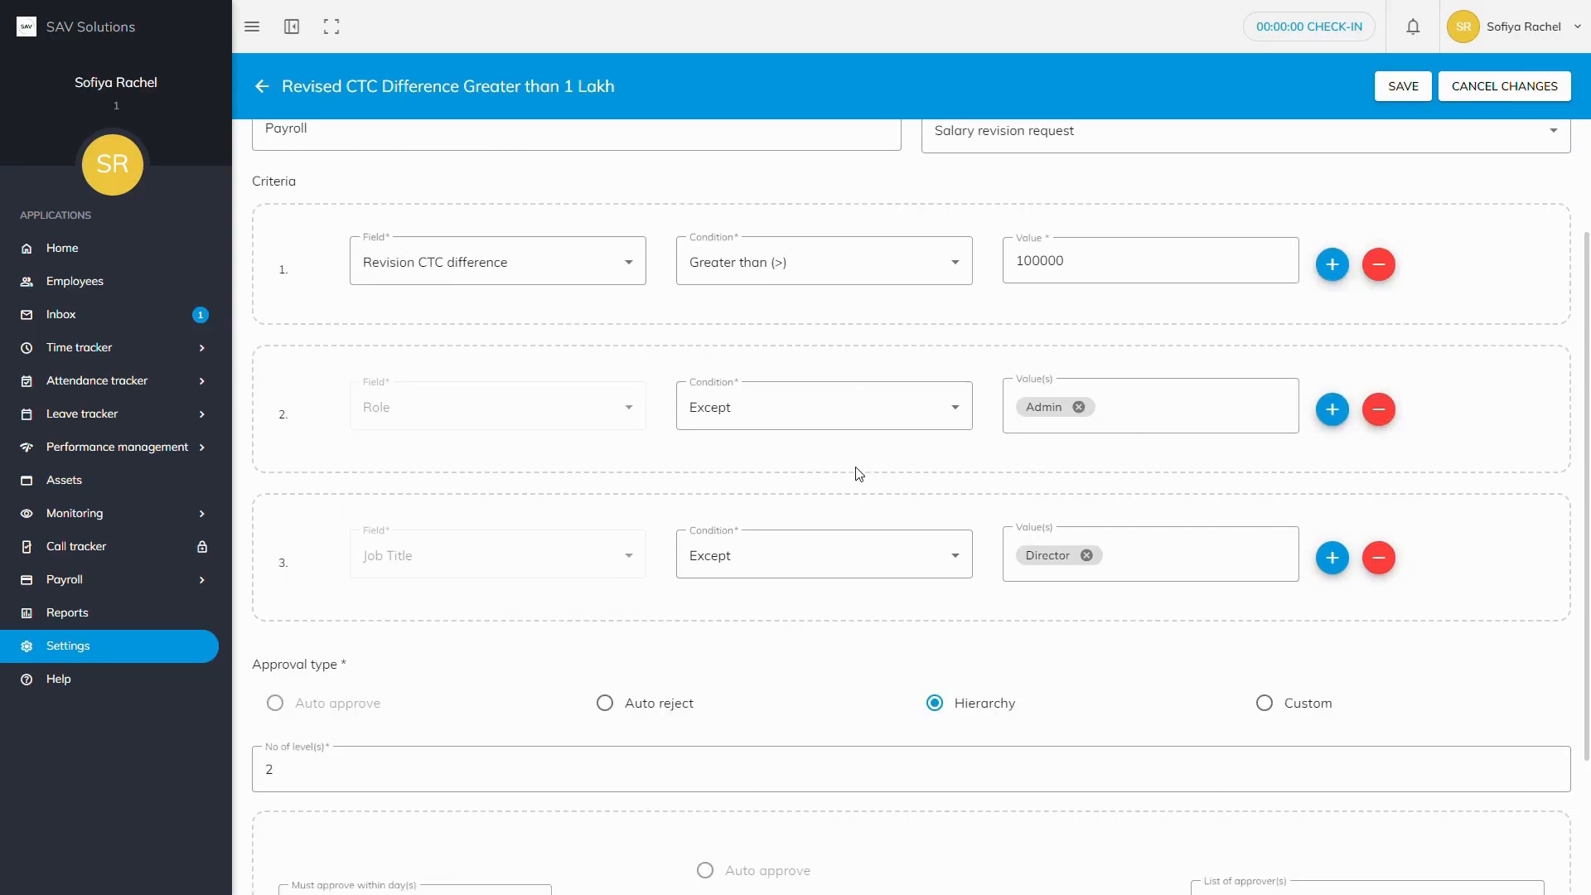
scroll(859, 474, "down", 1)
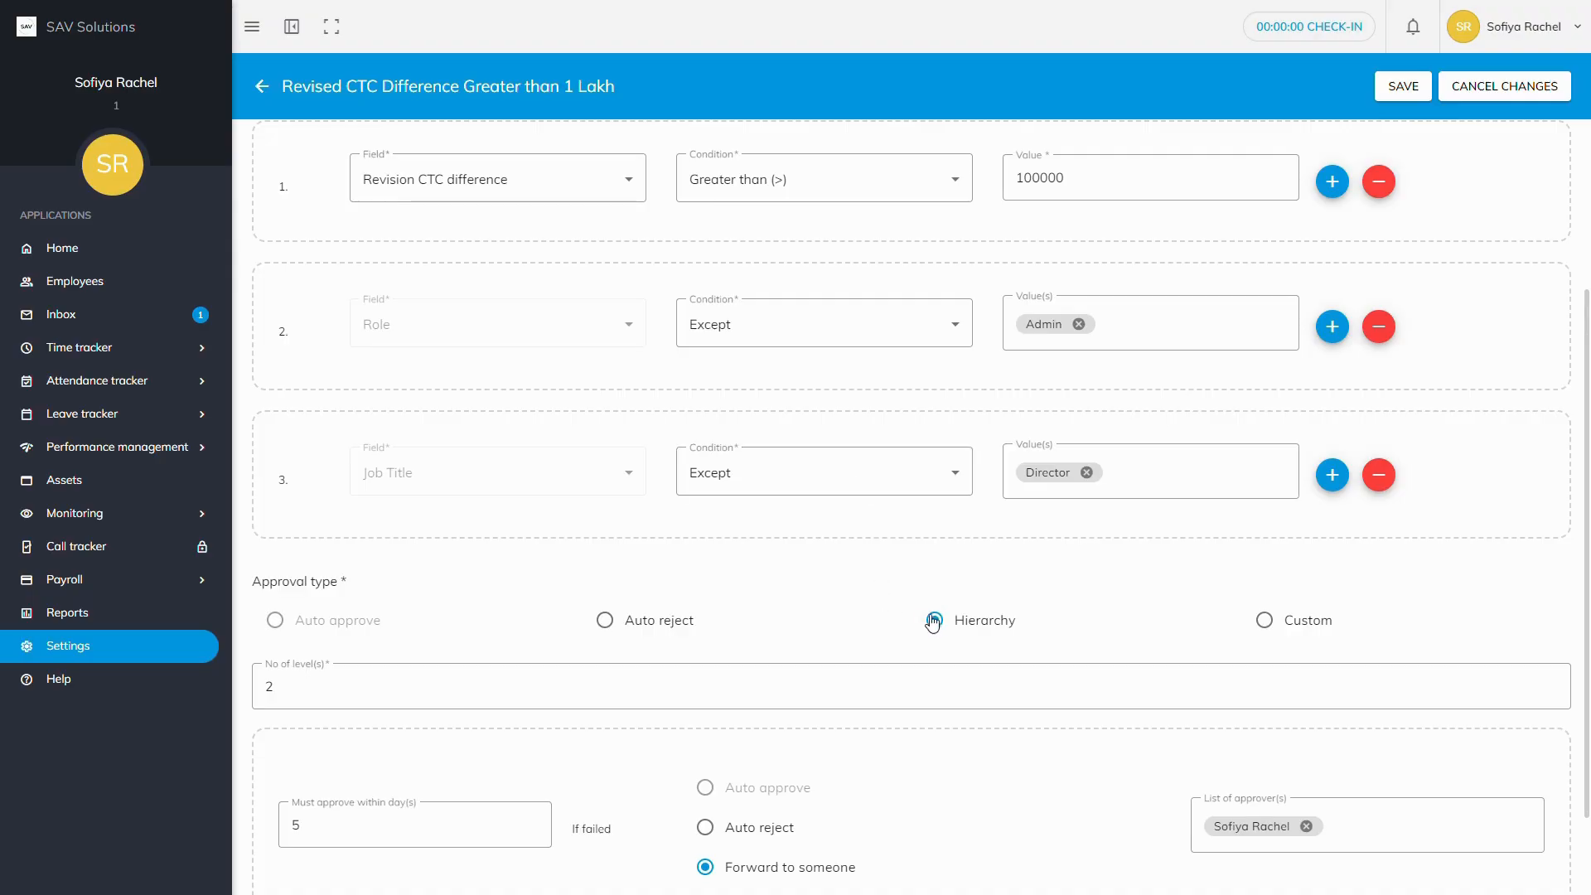
left_click(1401, 87)
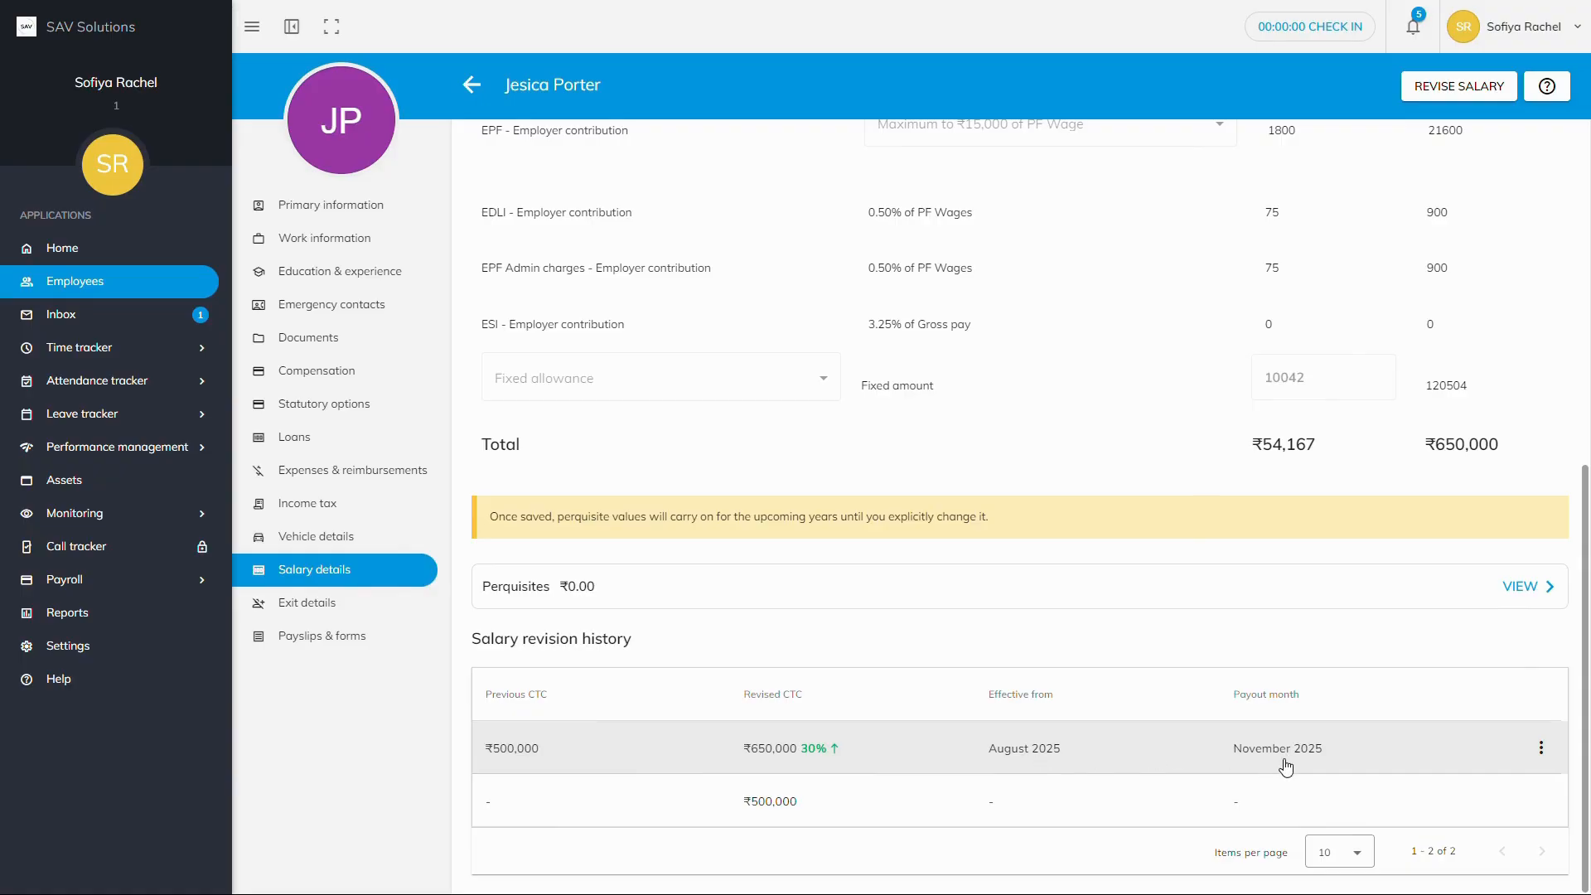
Step: View Payroll pay runs, then open the employee's salary history and the latest revision's actions menu
left_click(80, 586)
left_click(105, 645)
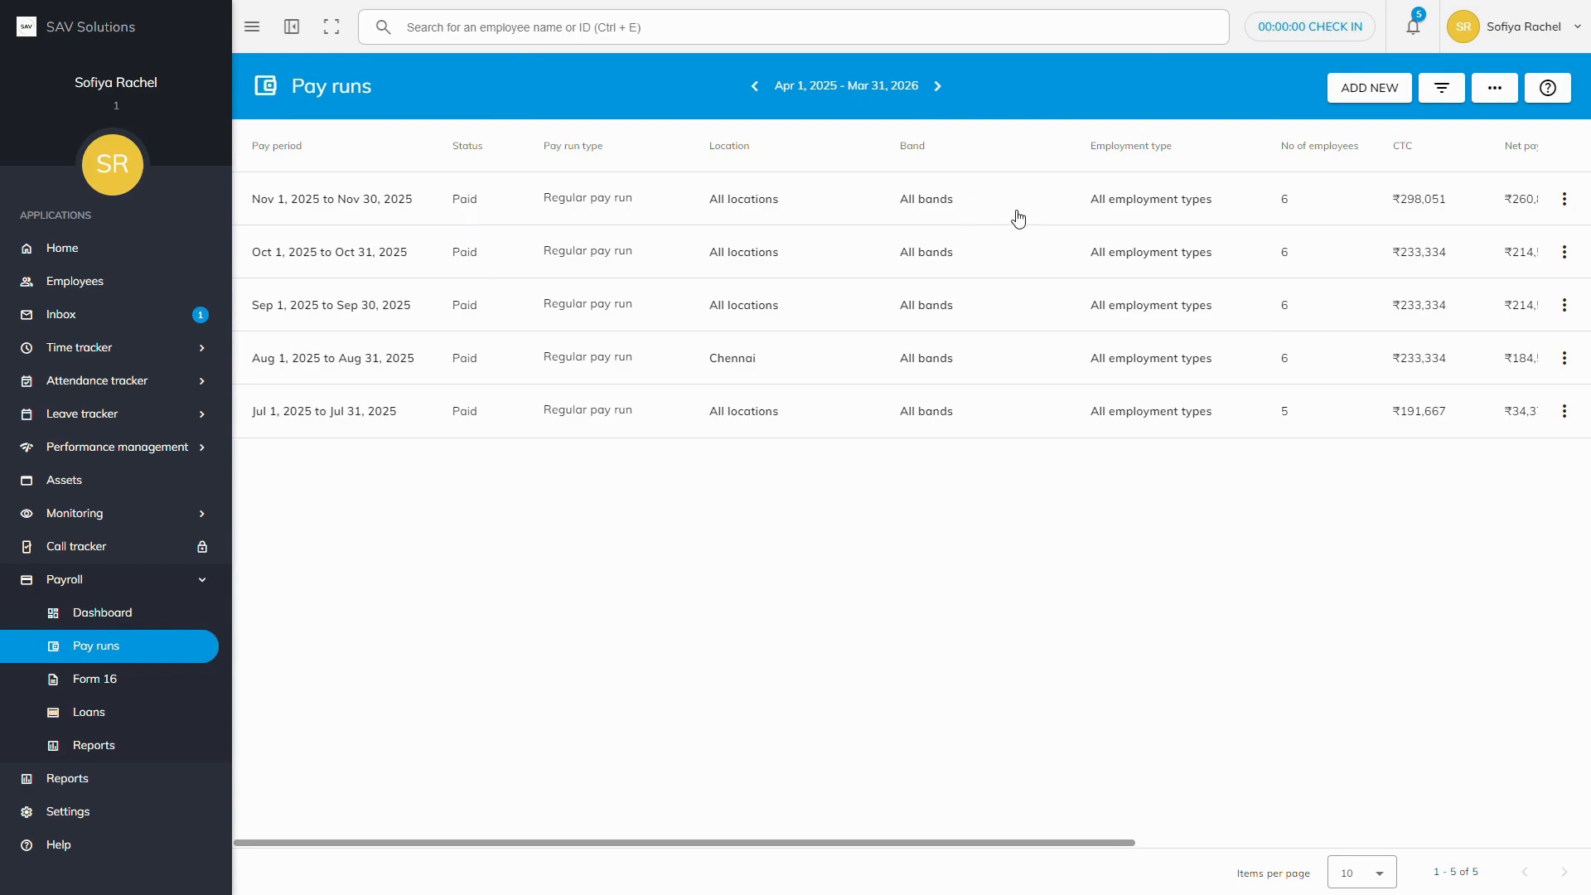
left_click(60, 286)
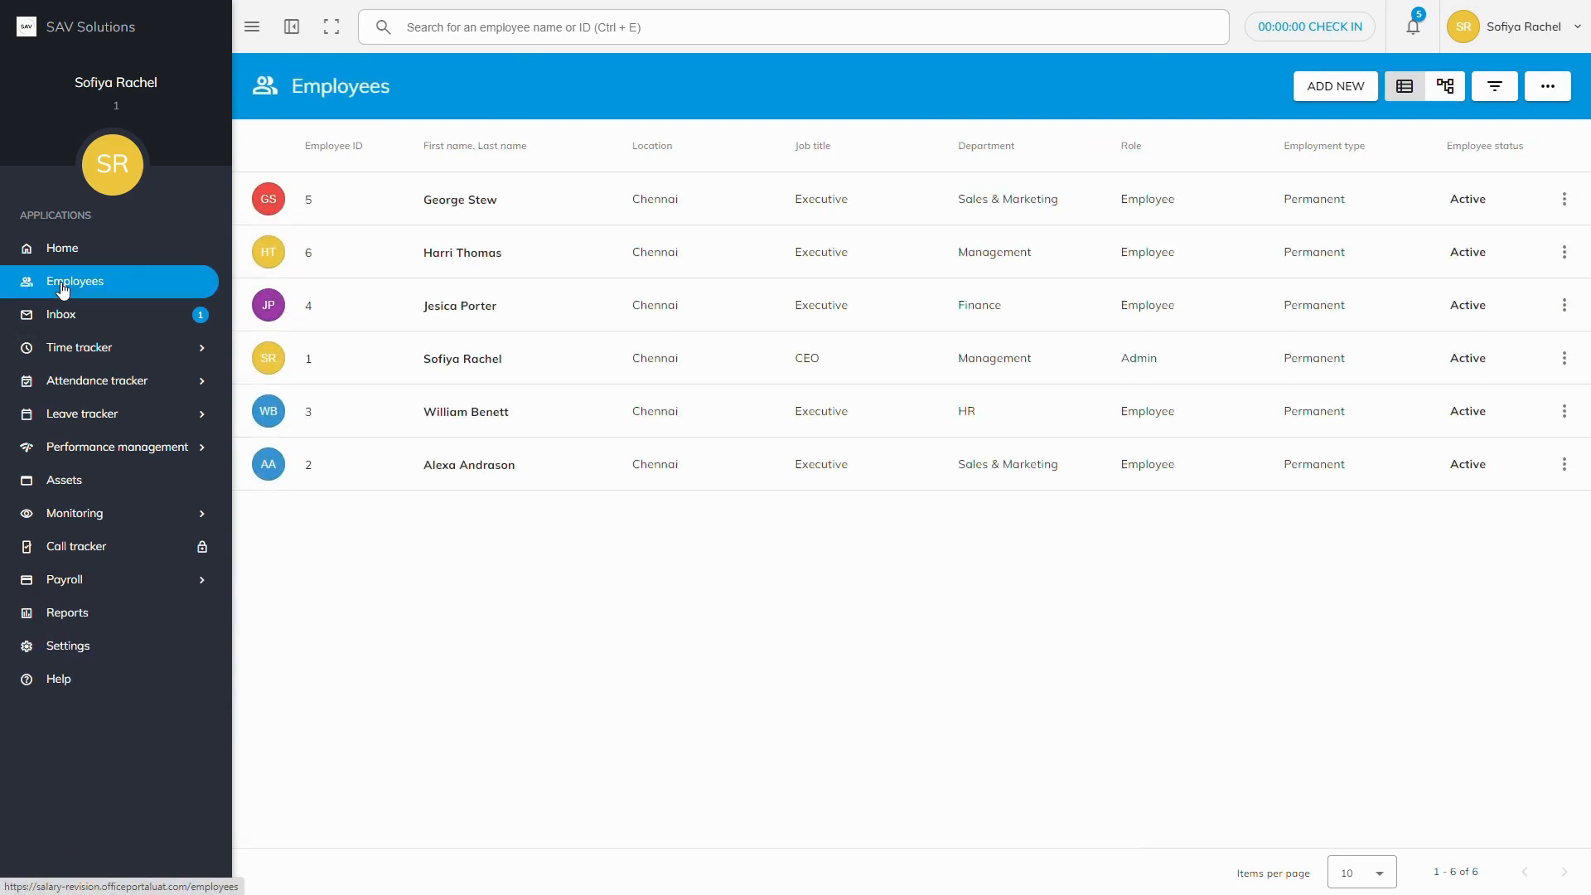
left_click(461, 306)
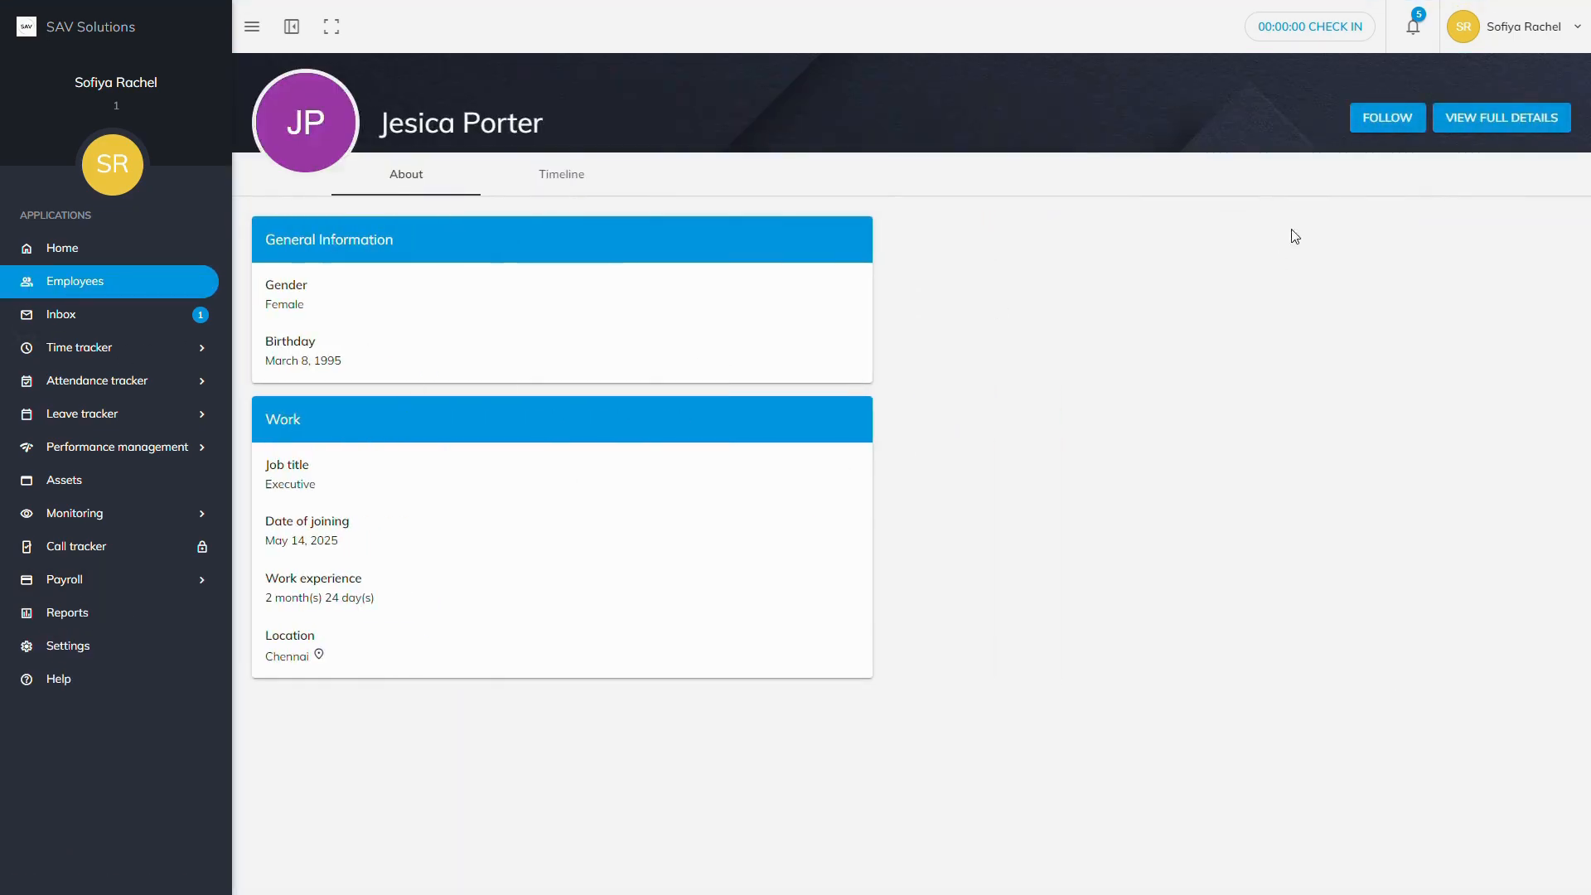
left_click(1492, 123)
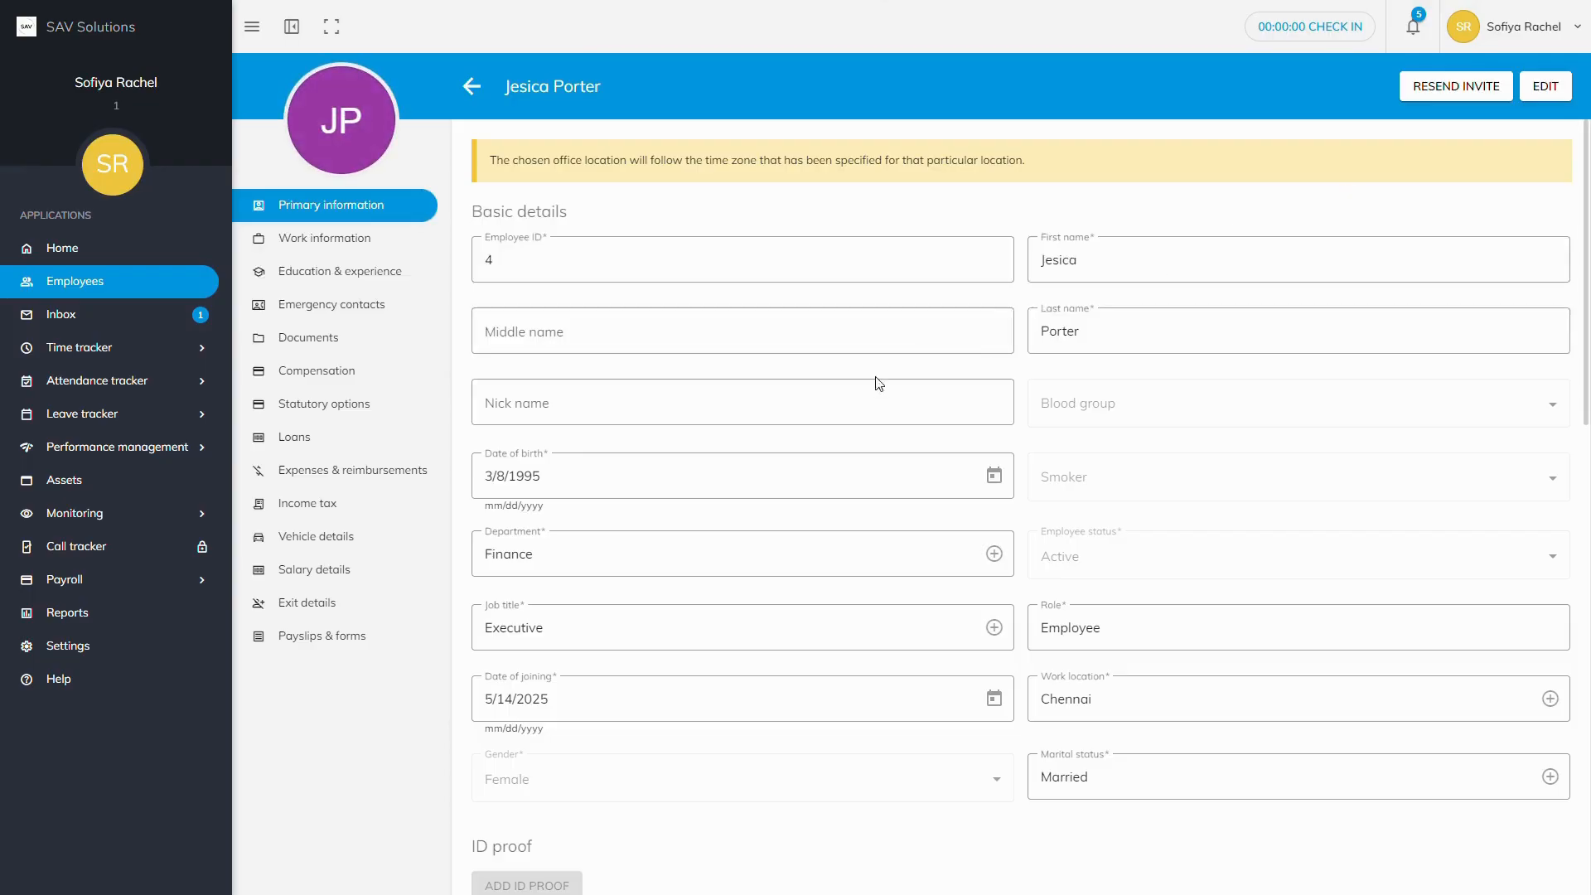
left_click(323, 570)
scroll(597, 675, "down", 7)
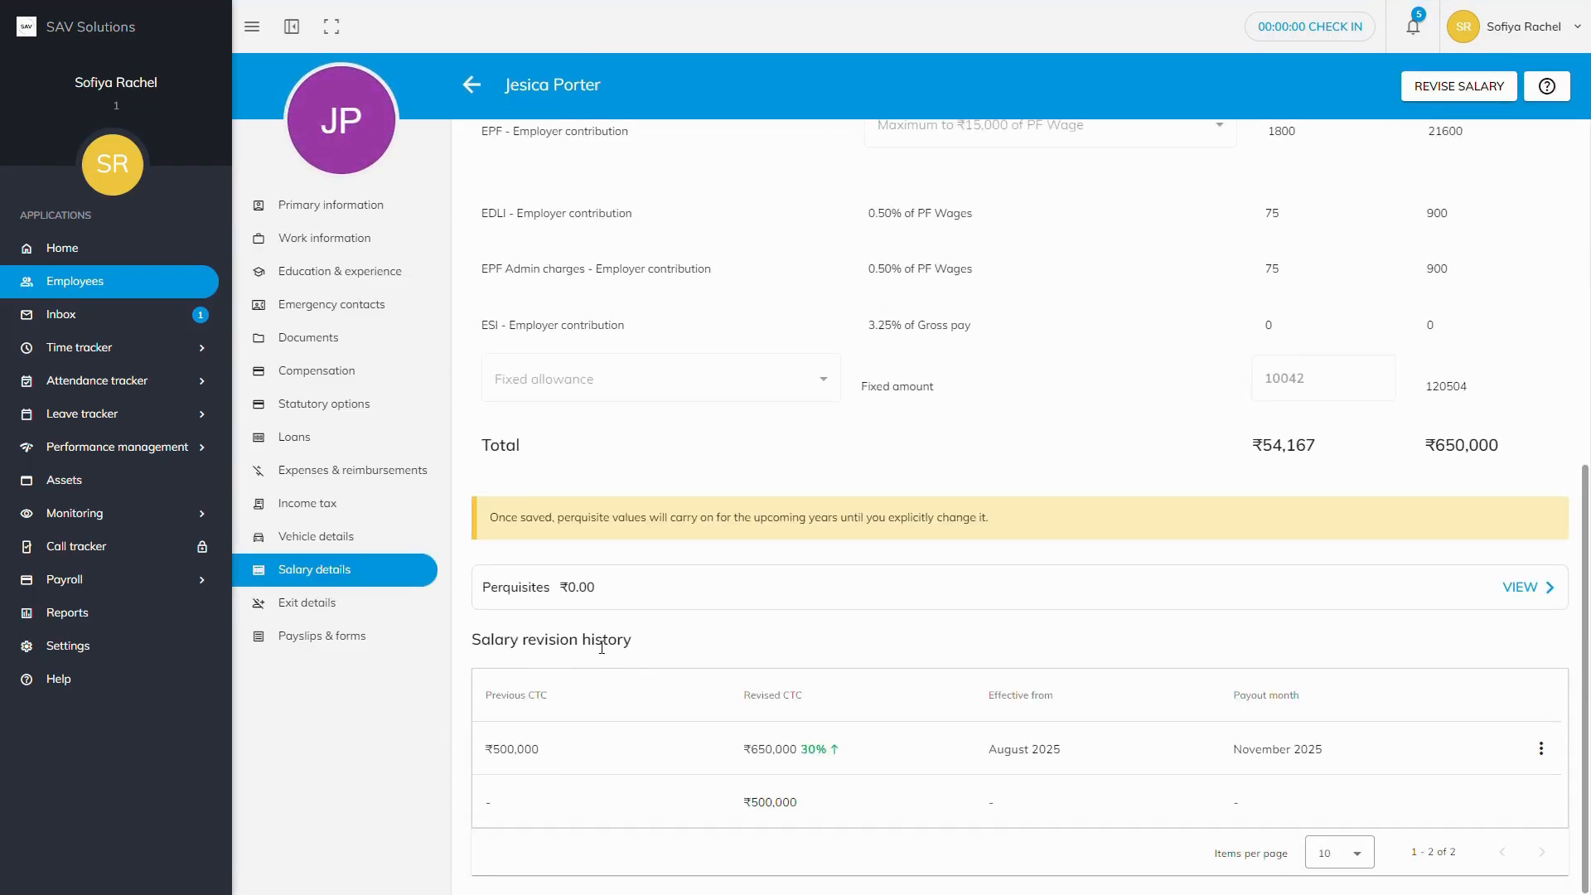
left_click(1542, 748)
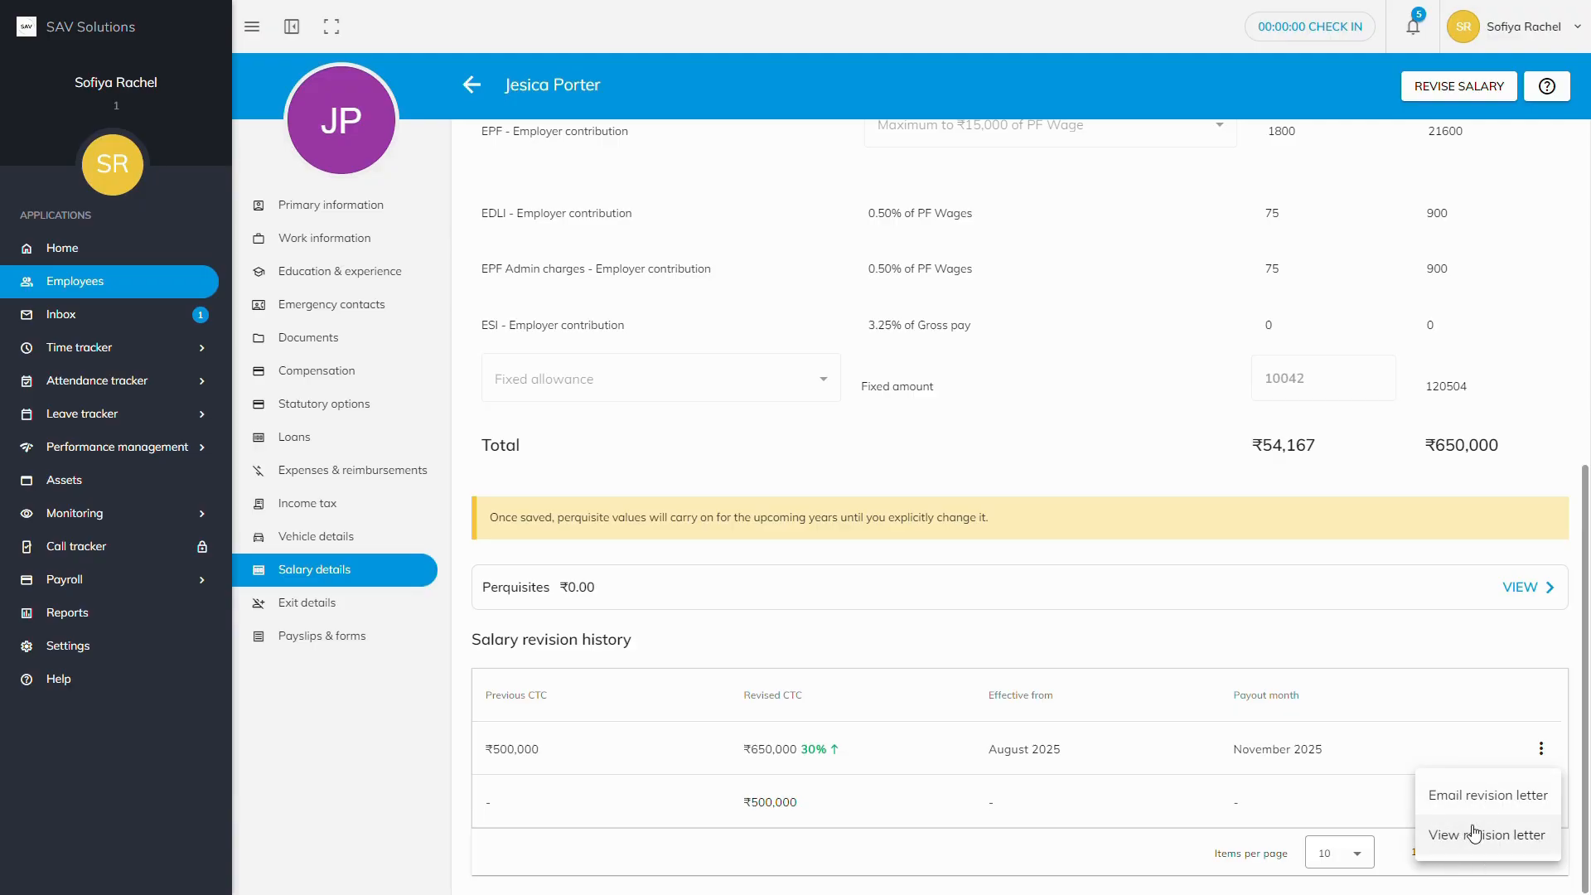
left_click(1474, 833)
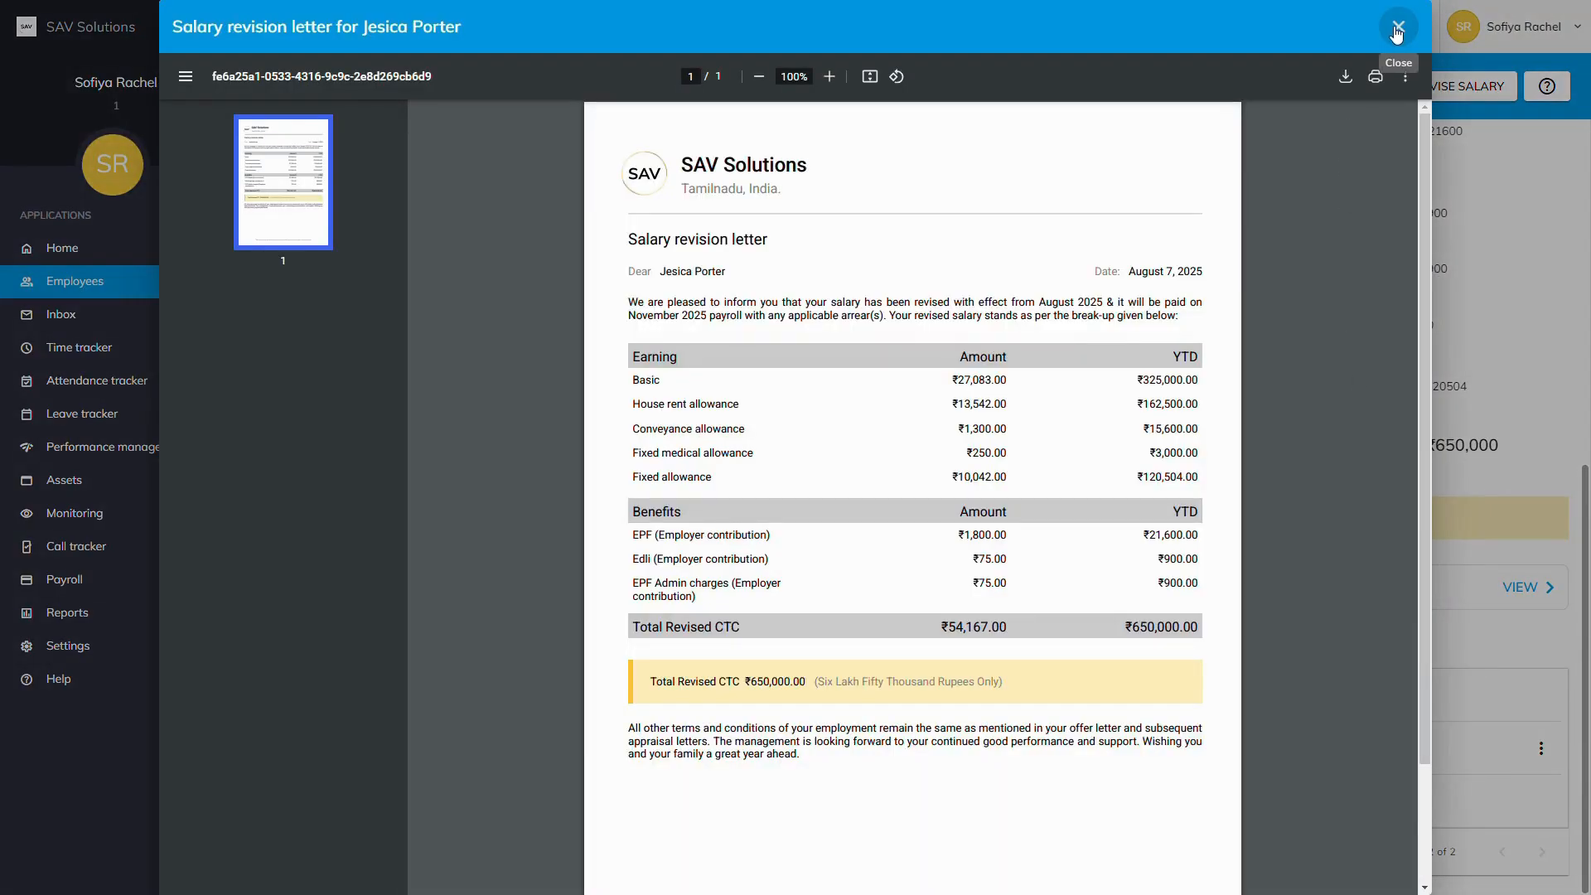
left_click(1398, 34)
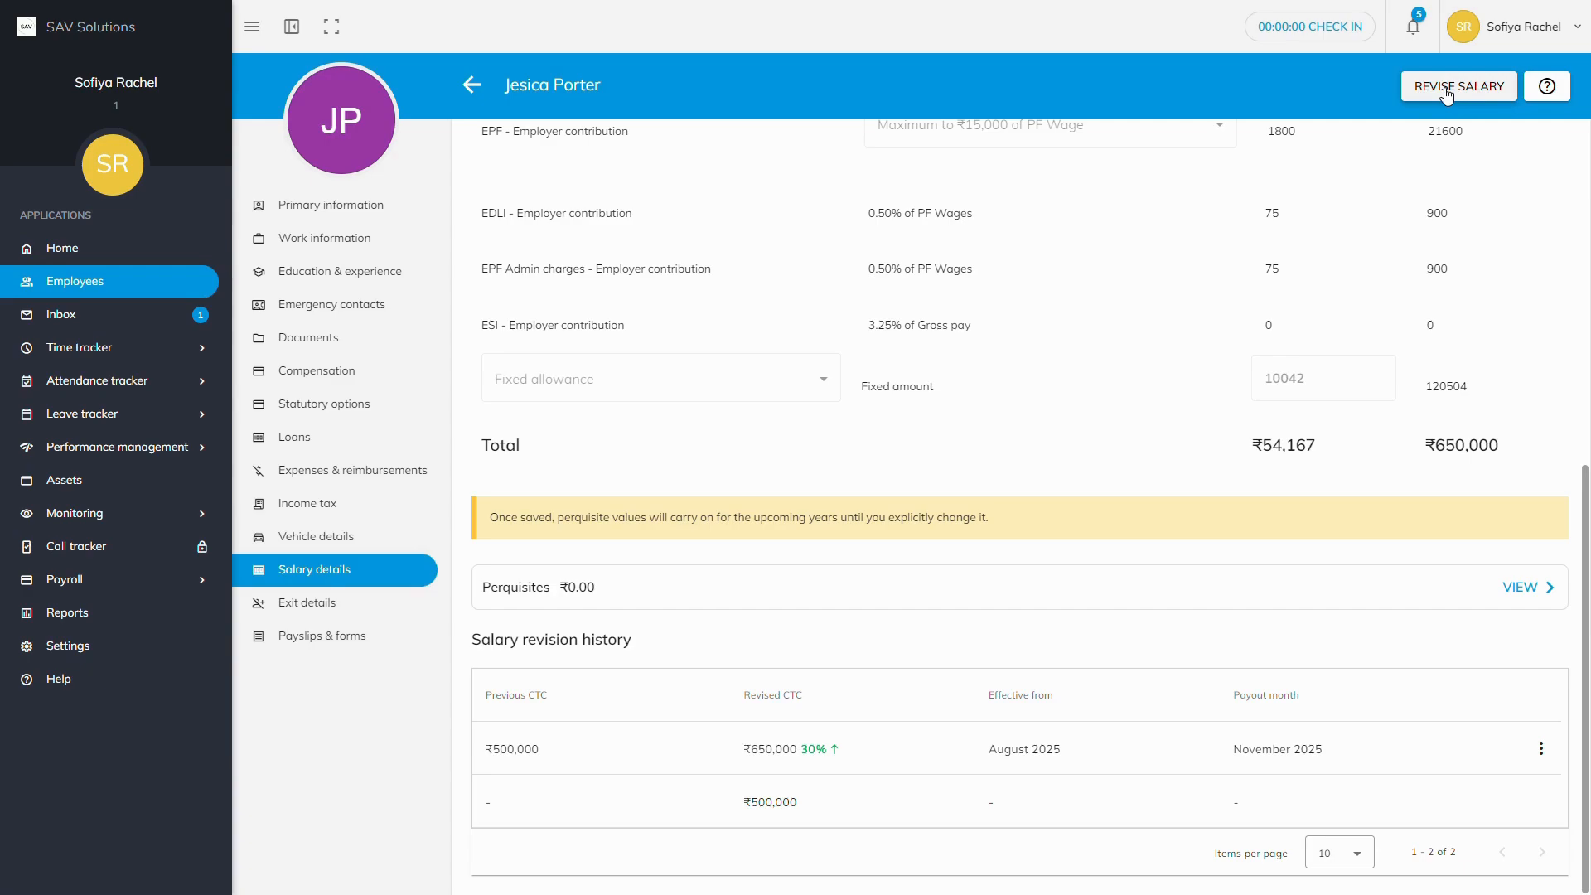
Step: Open the approved revision comparison and scroll through its per-component differences
left_click(1446, 94)
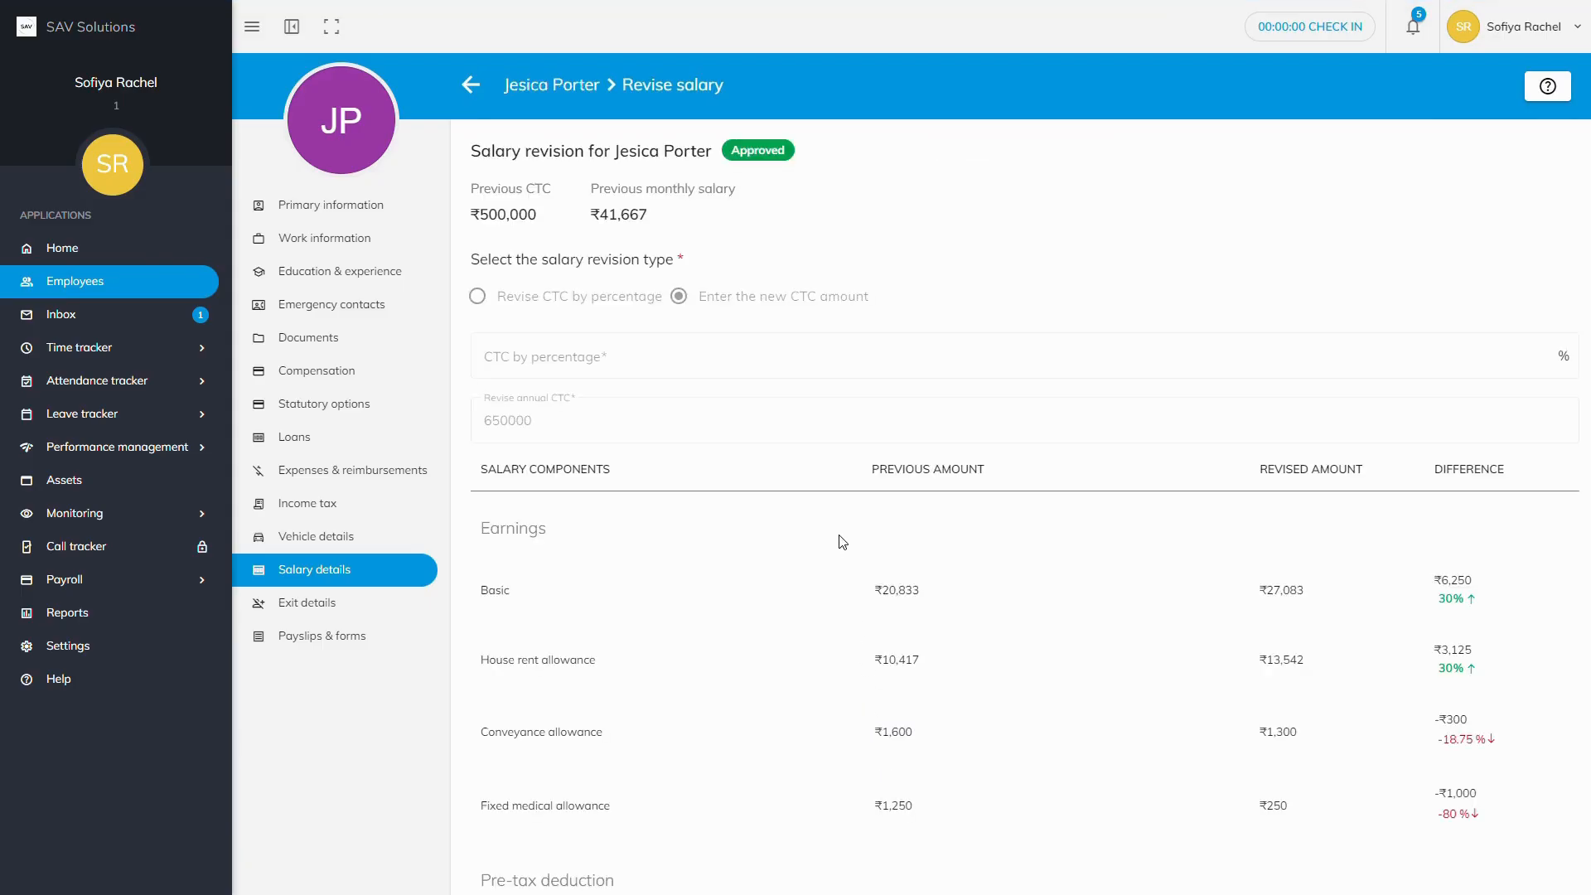
scroll(842, 539, "down", 2)
scroll(841, 539, "down", 1)
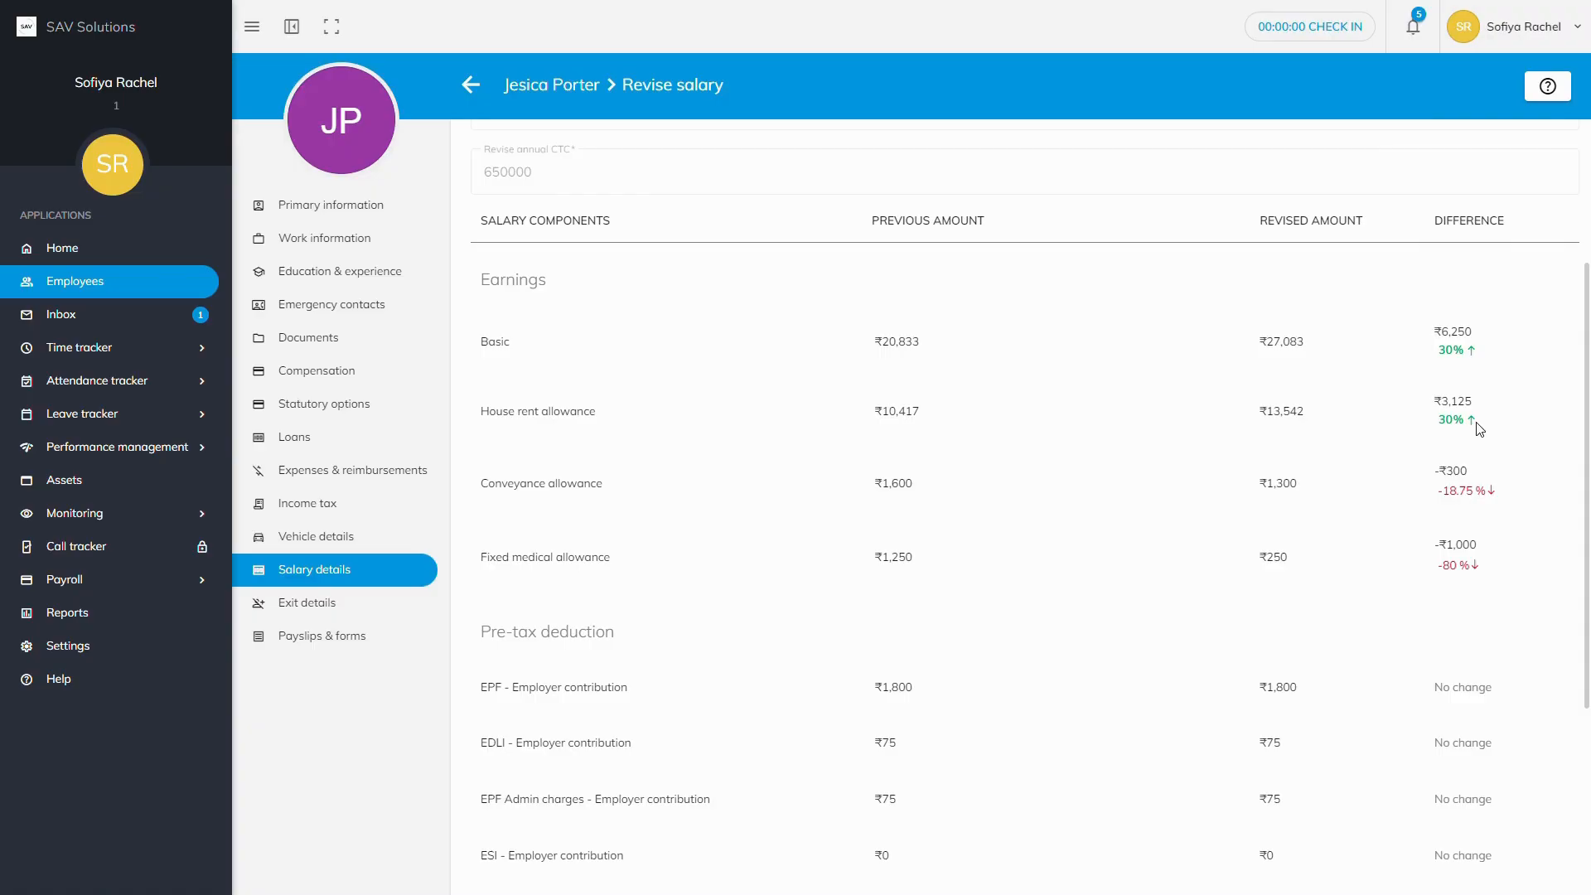
scroll(1467, 466, "down", 4)
scroll(1467, 466, "up", 5)
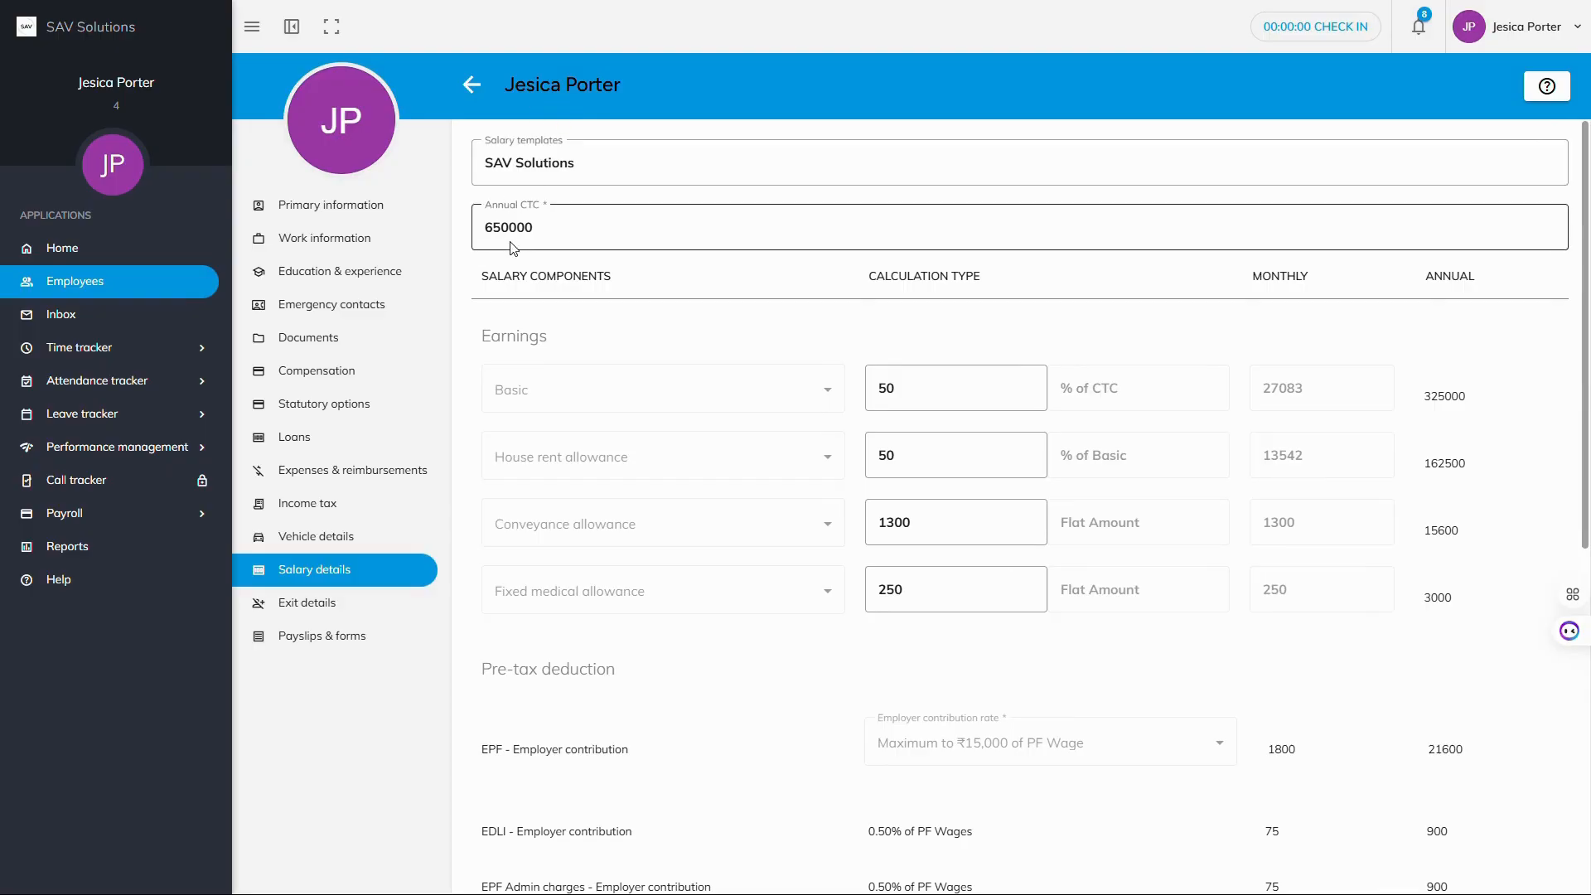
Step: Scroll down to the payroll reports, including the Salary revision report and salary revision history
scroll(511, 247, "down", 1)
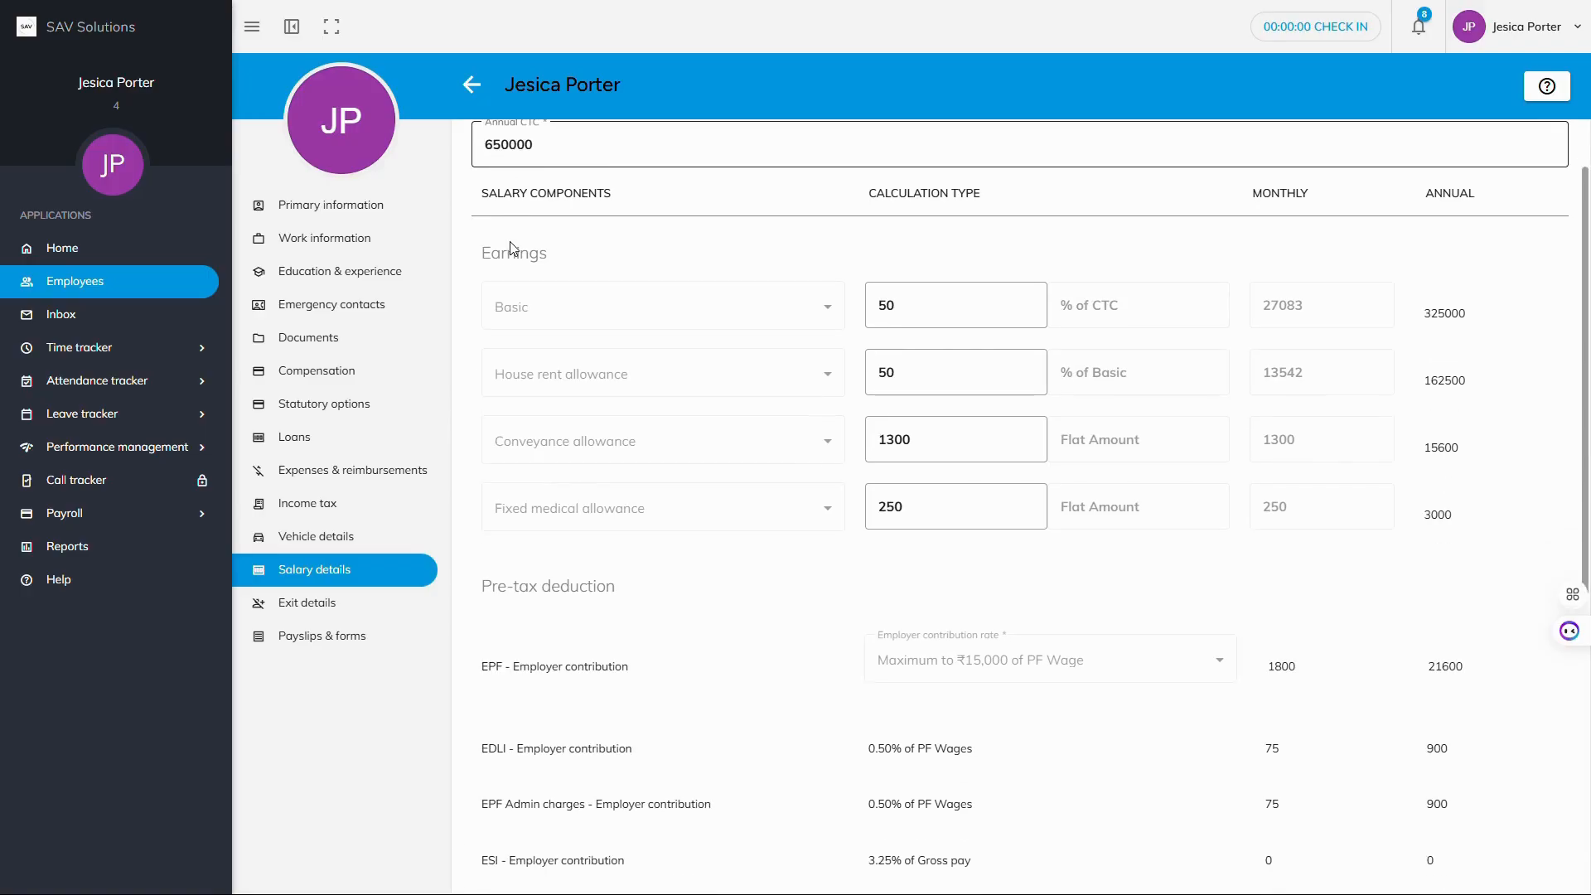
scroll(510, 241, "up", 1)
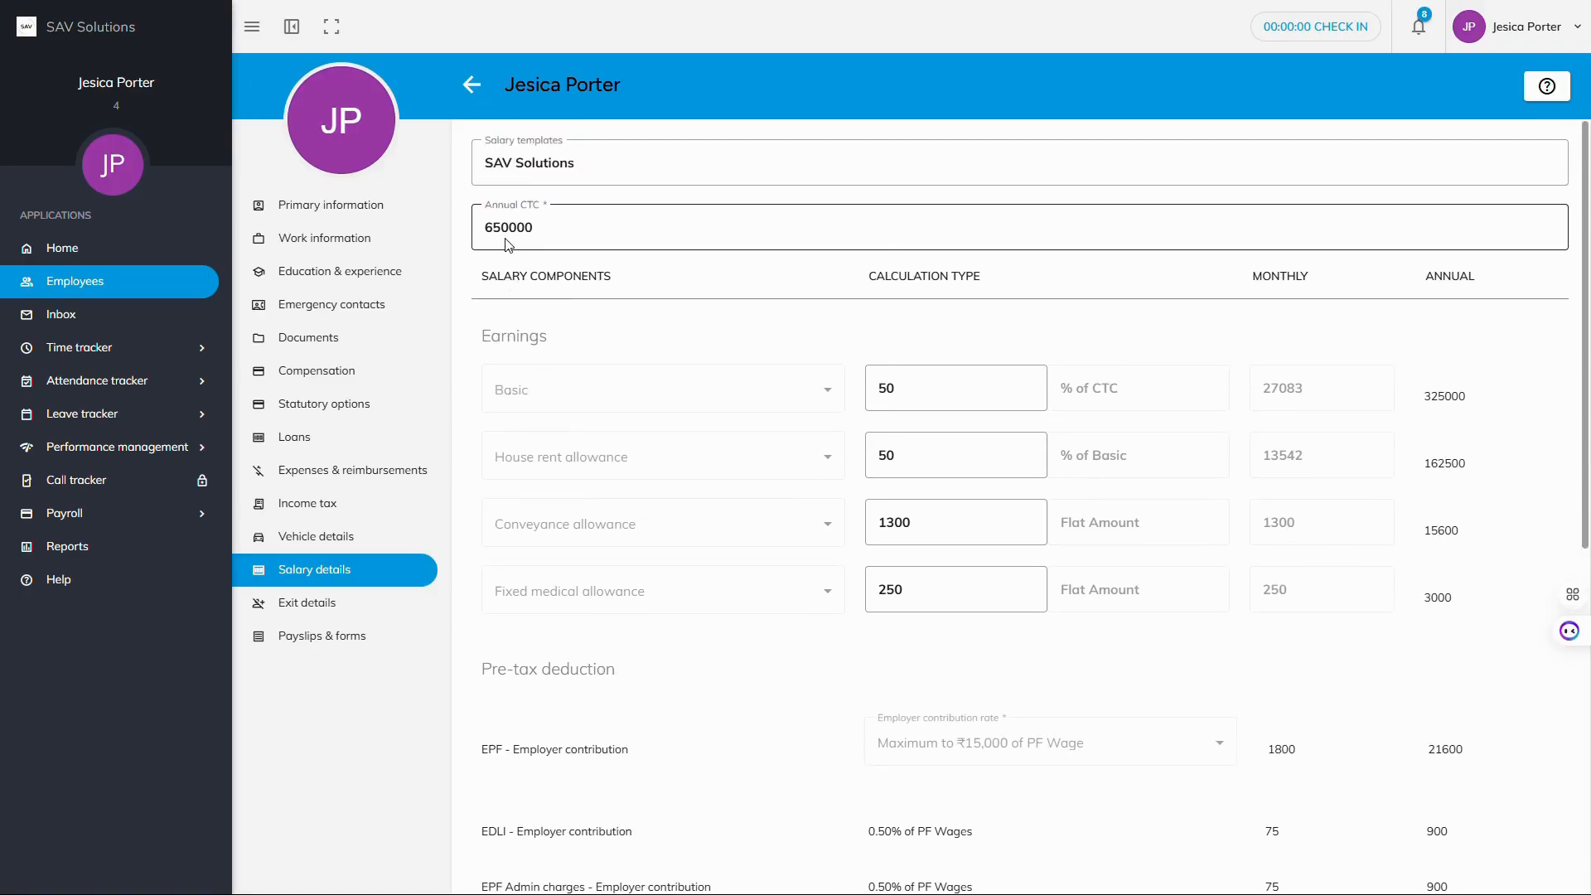
scroll(509, 244, "down", 7)
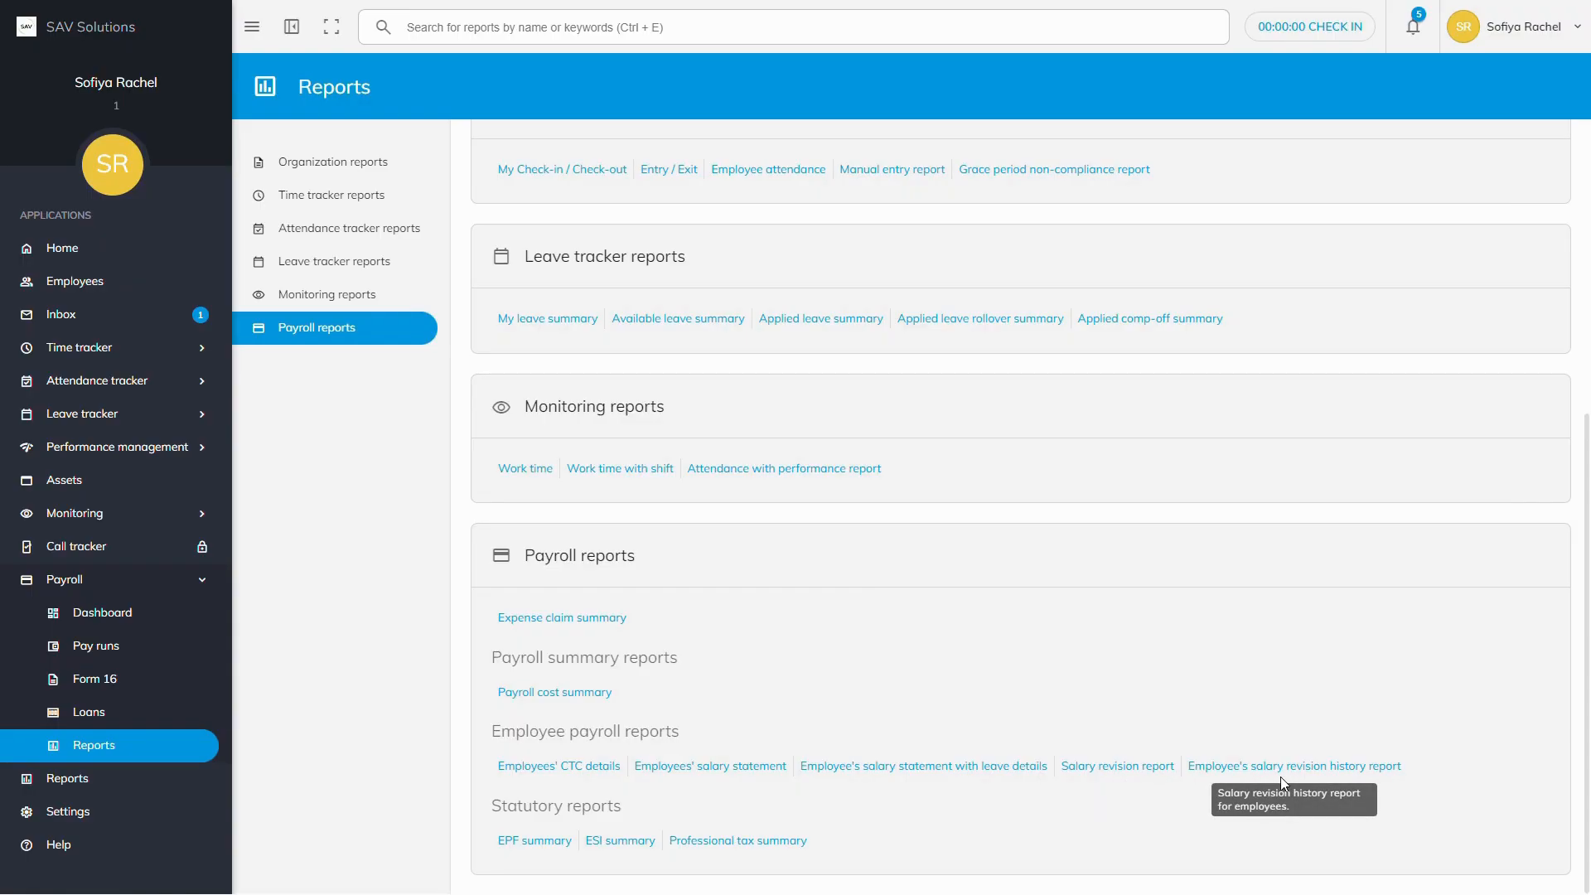
Step: Open the Salary revision report limited to This month (Aug 2025) and show its filter options
left_click(1094, 773)
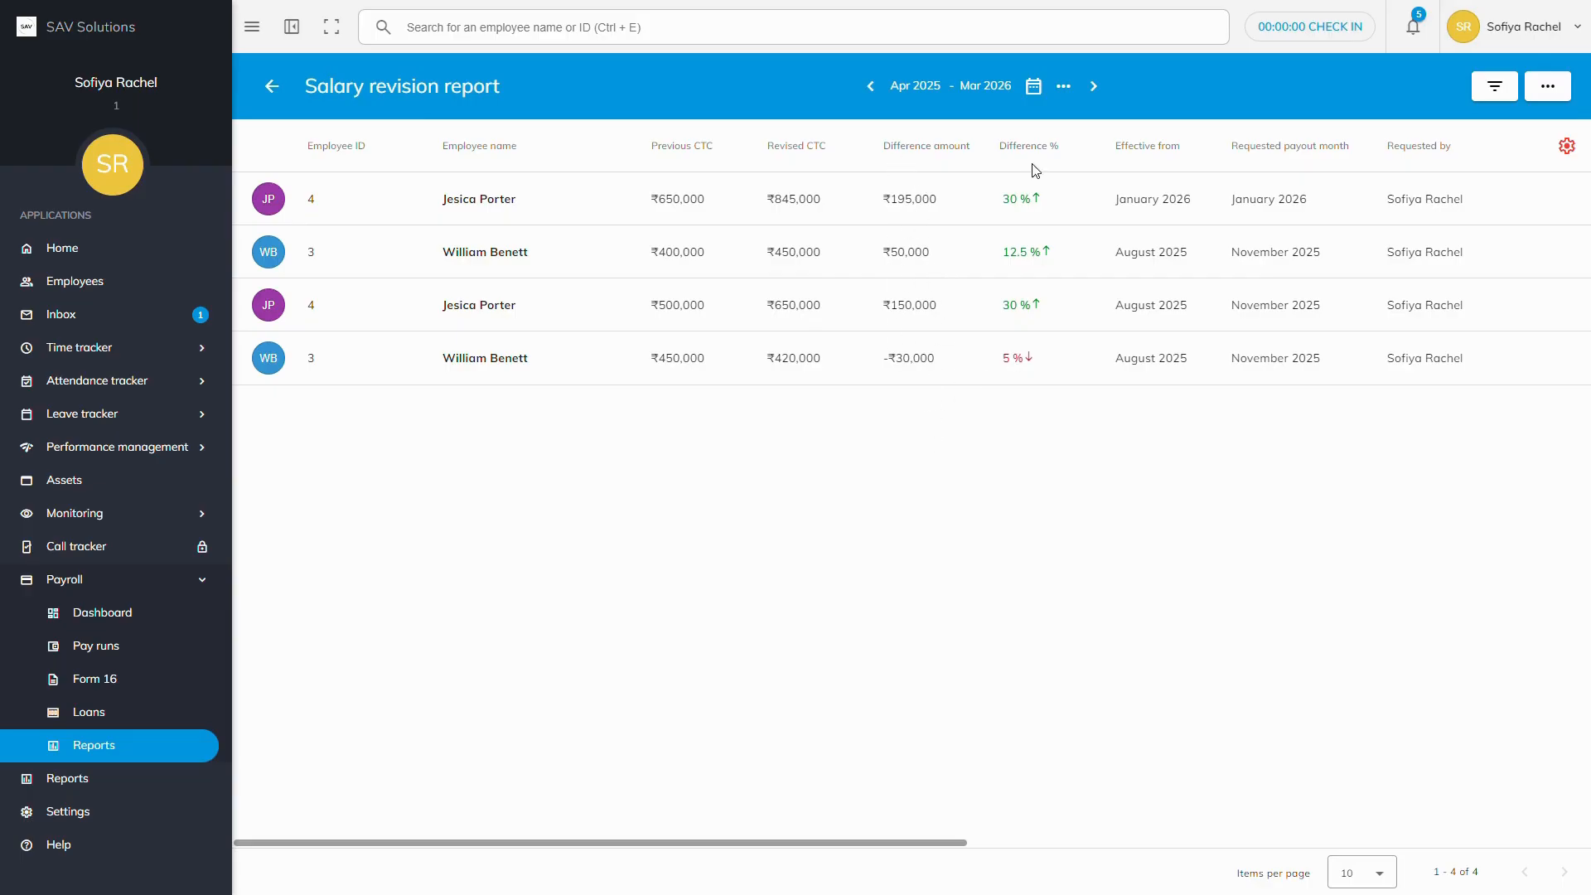
left_click(1034, 89)
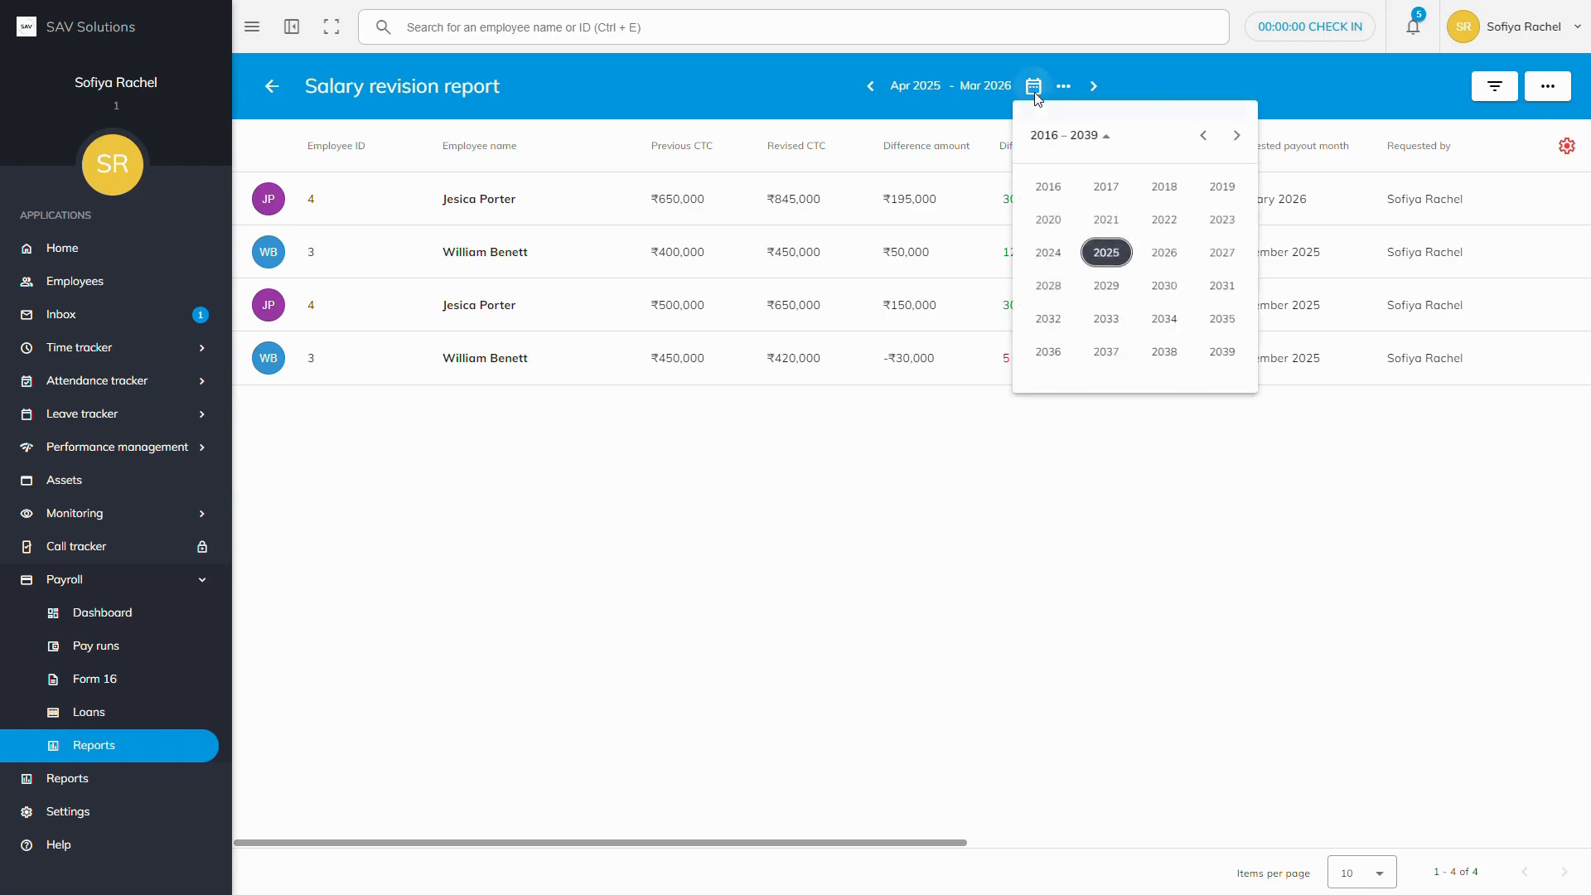
left_click(1100, 255)
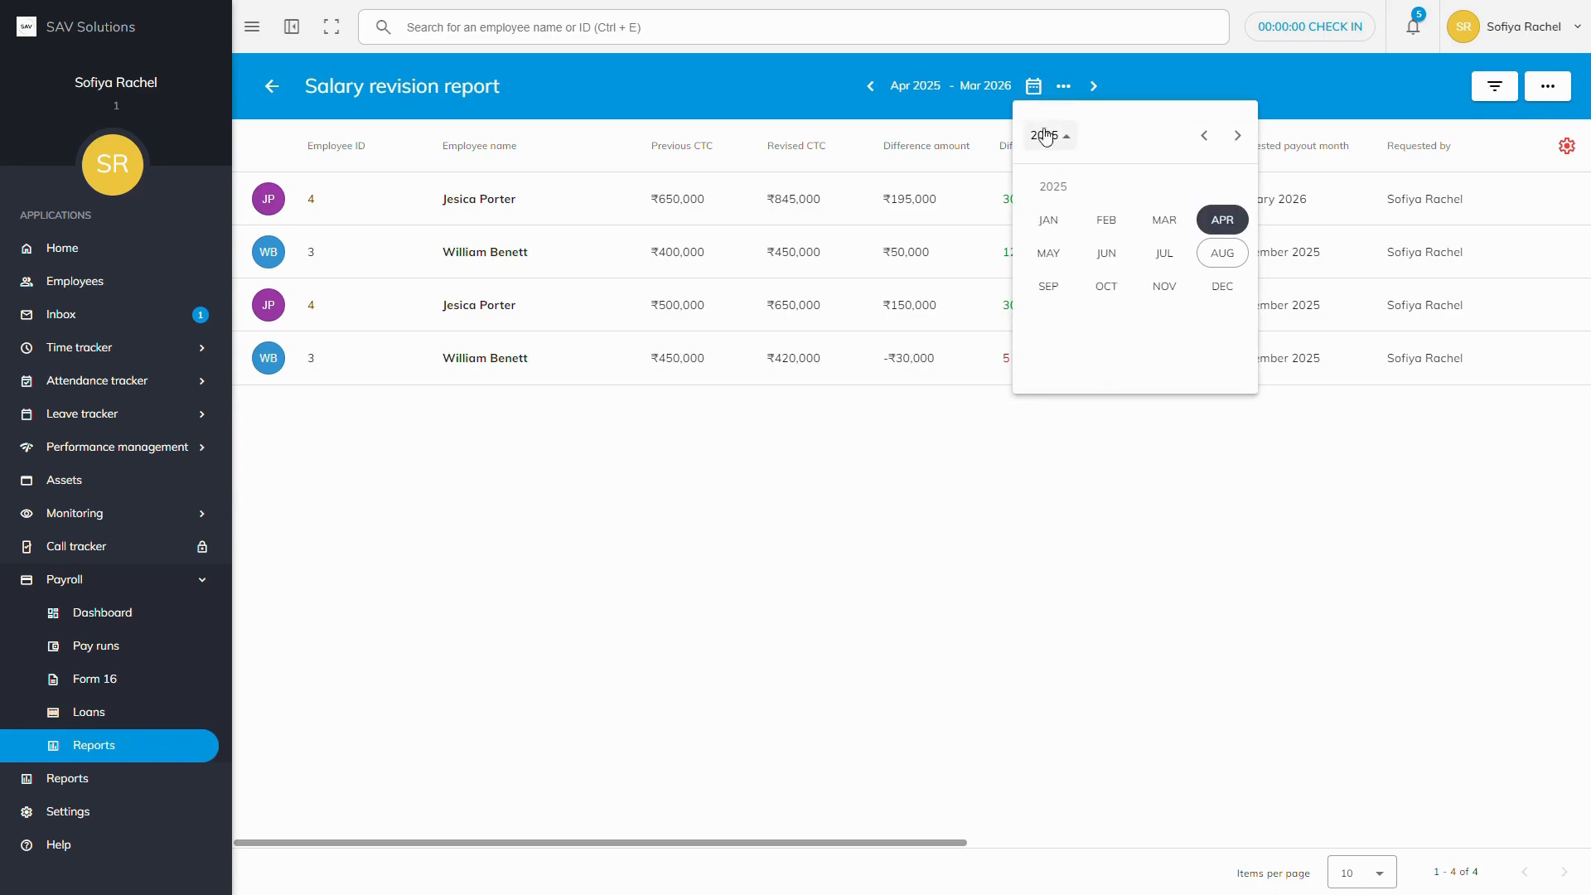
left_click(1063, 88)
left_click(1063, 87)
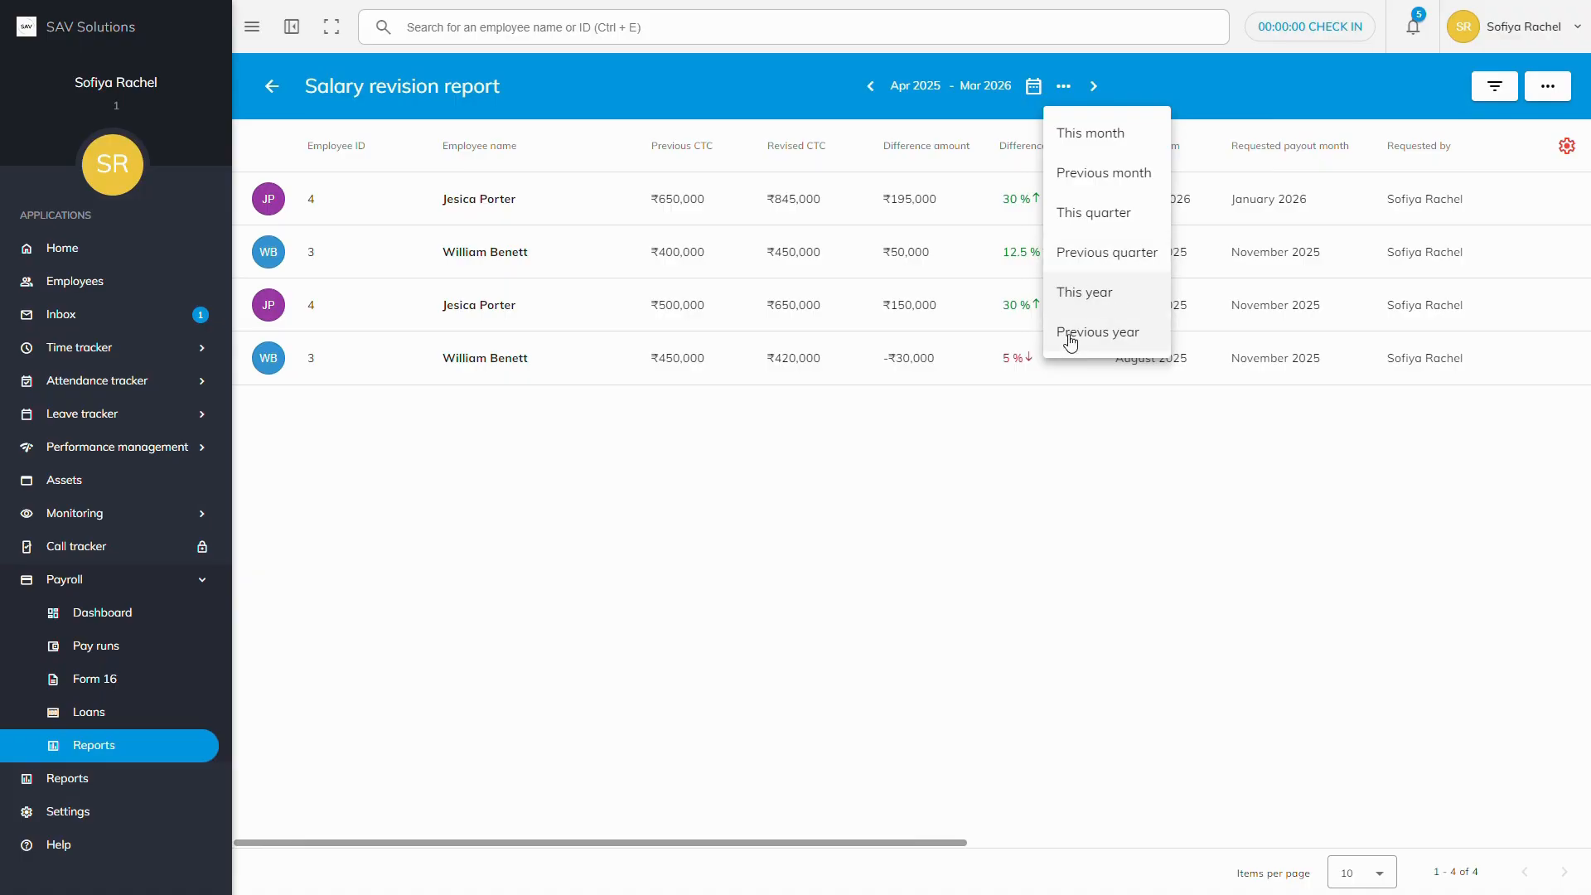
left_click(1080, 139)
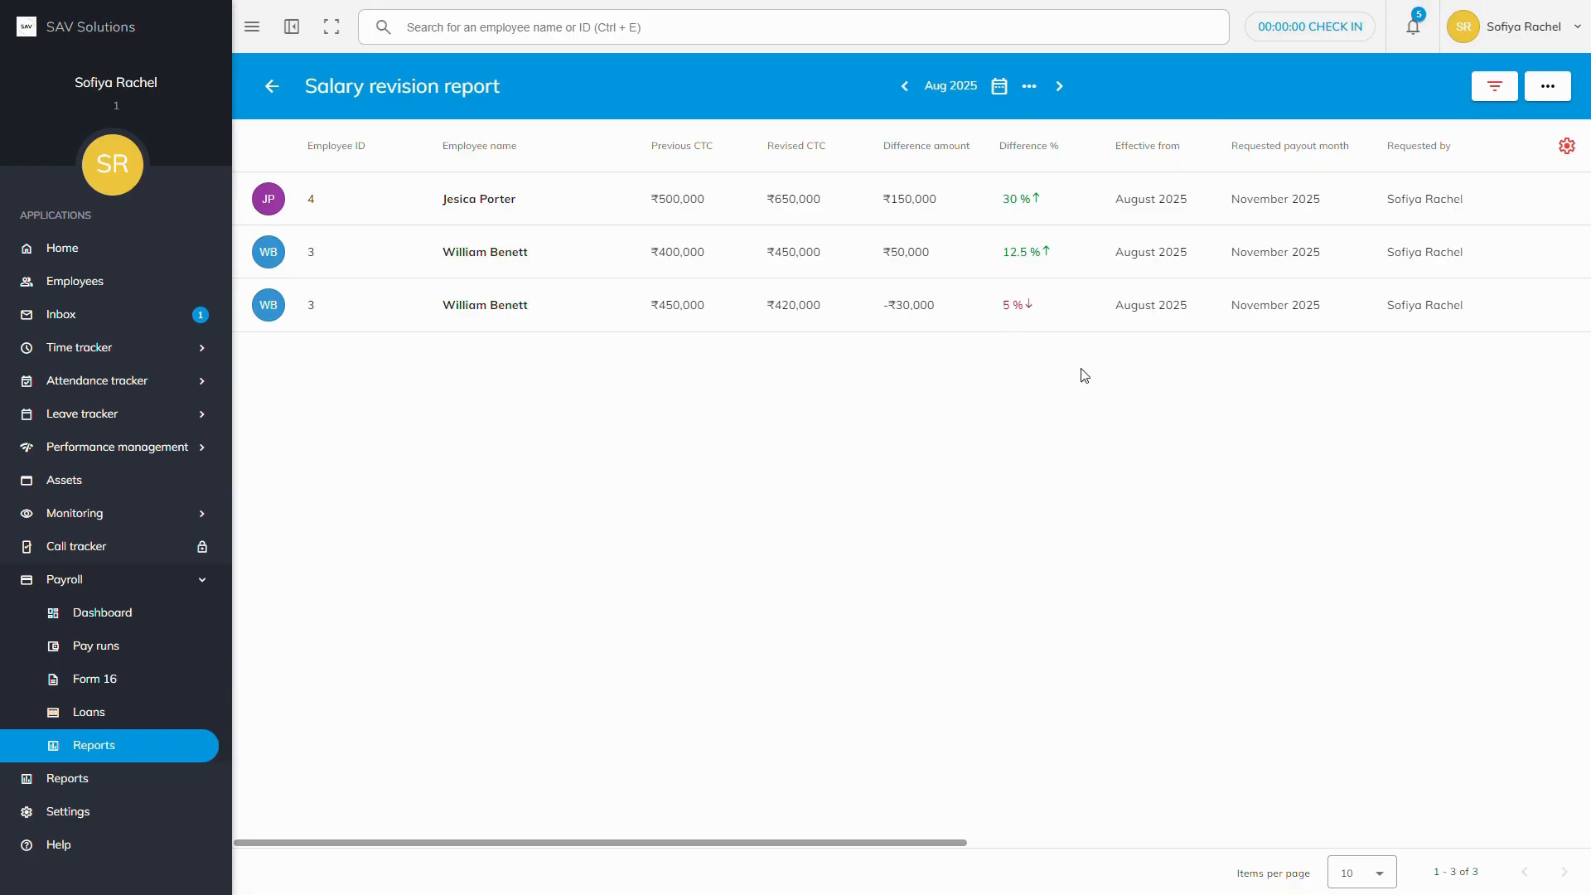
left_click(1496, 86)
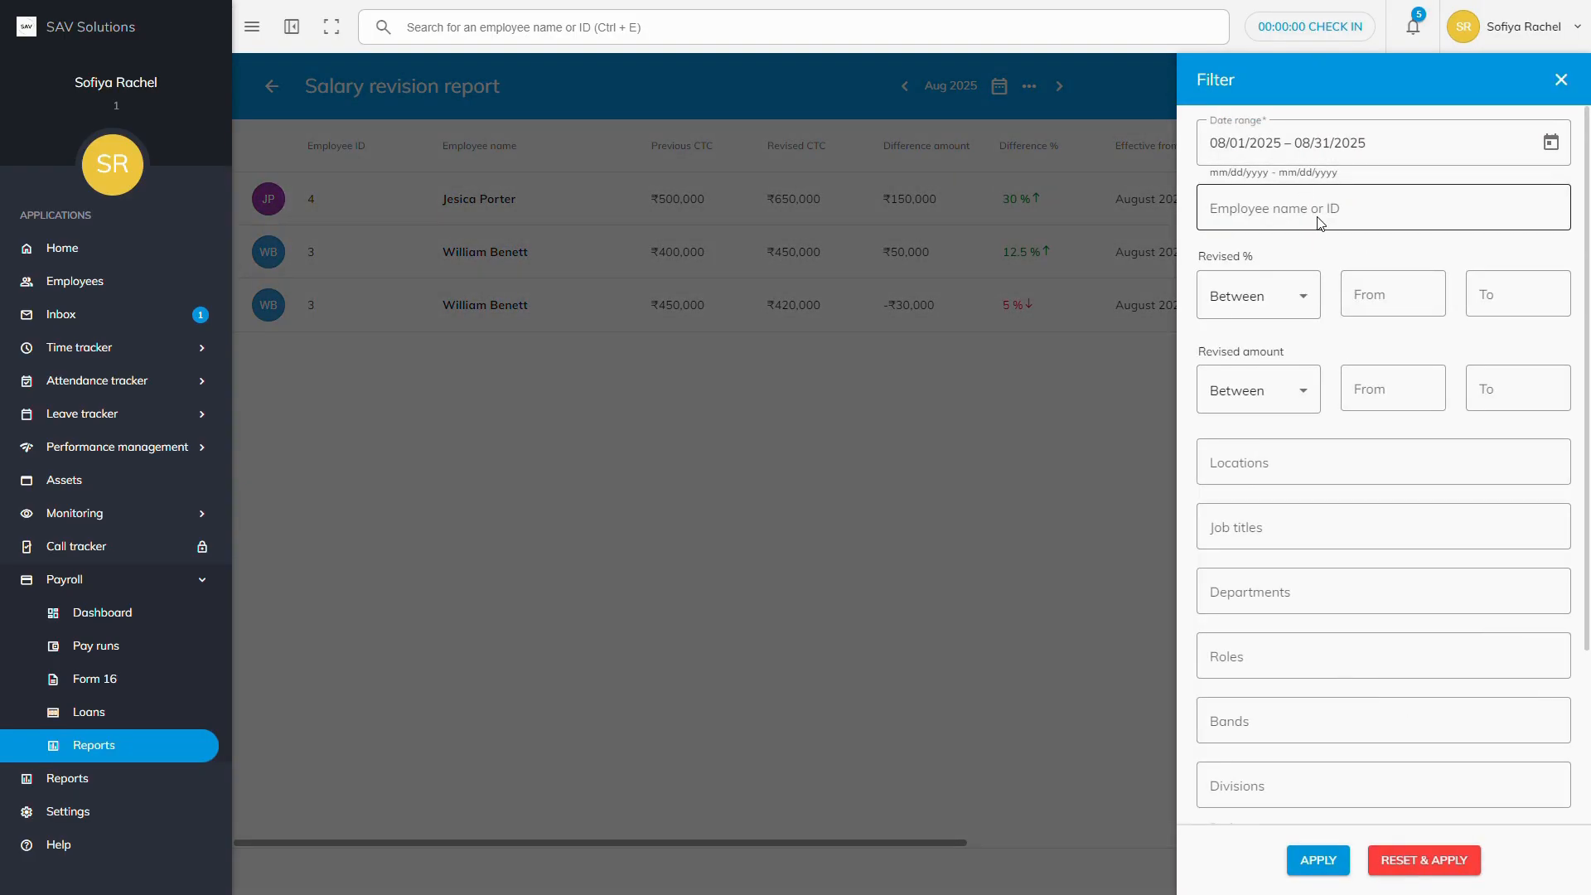
Step: Check the Approval status choices in the filter panel, then close it without applying anything
scroll(1303, 365, "down", 3)
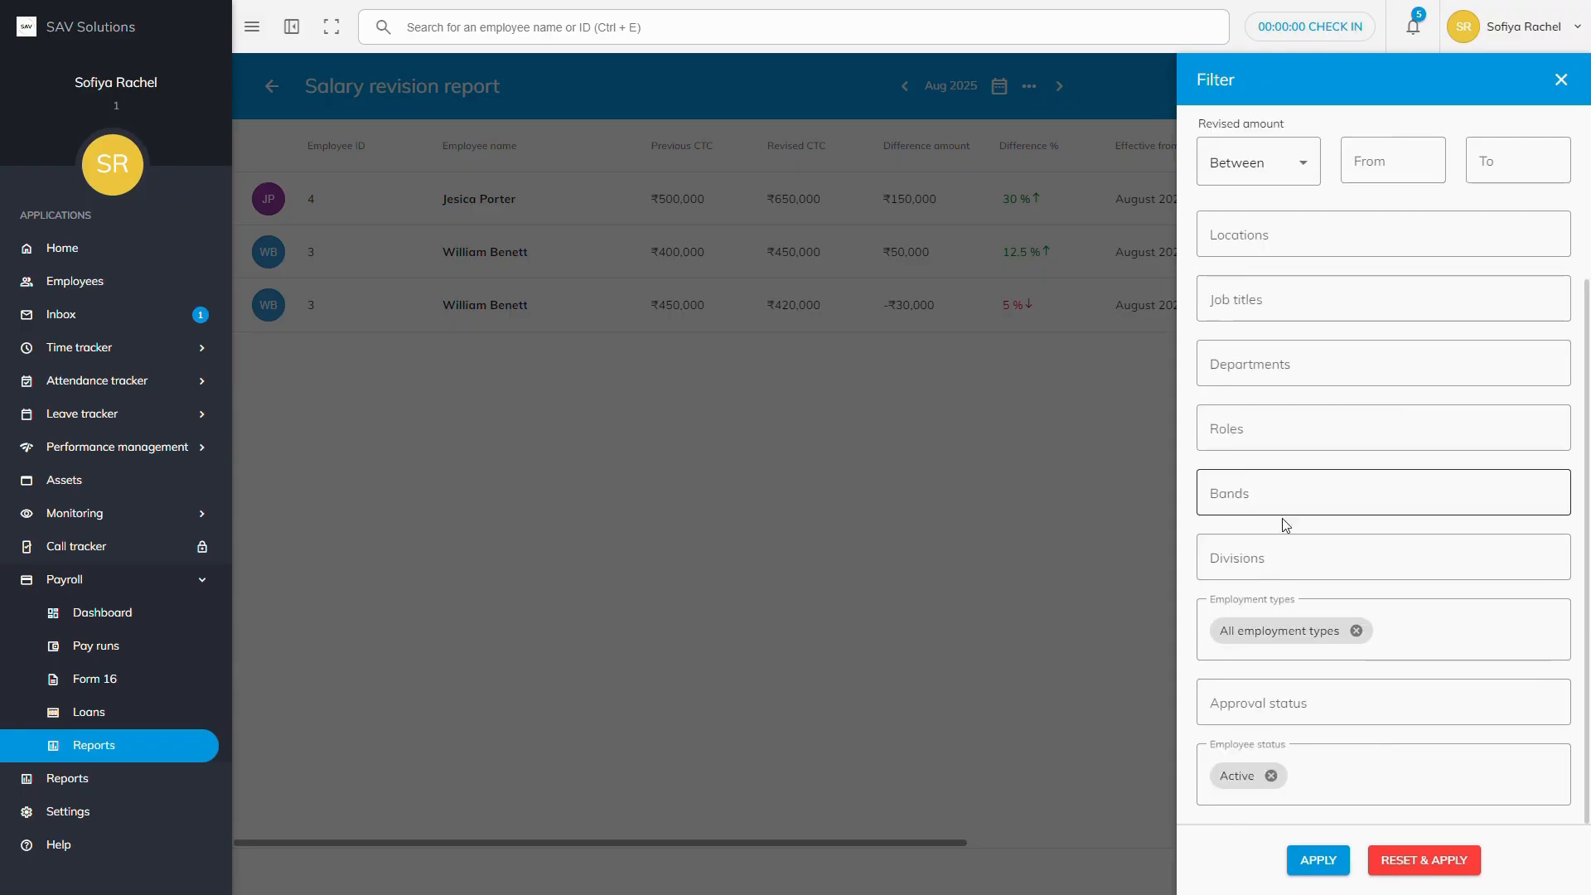
left_click(1271, 709)
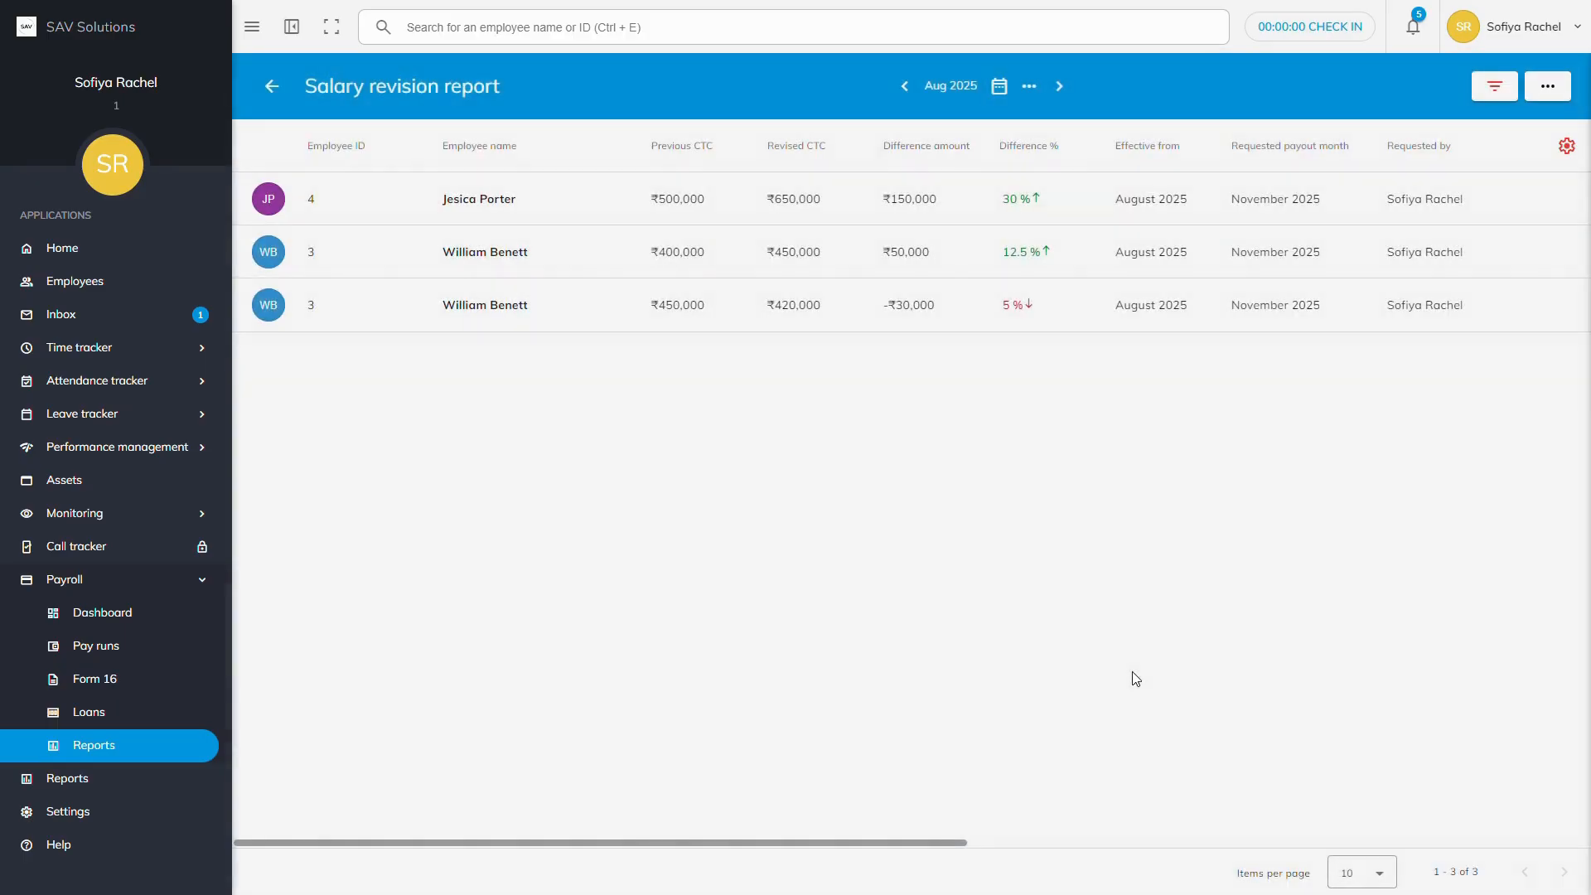
left_click(1132, 672)
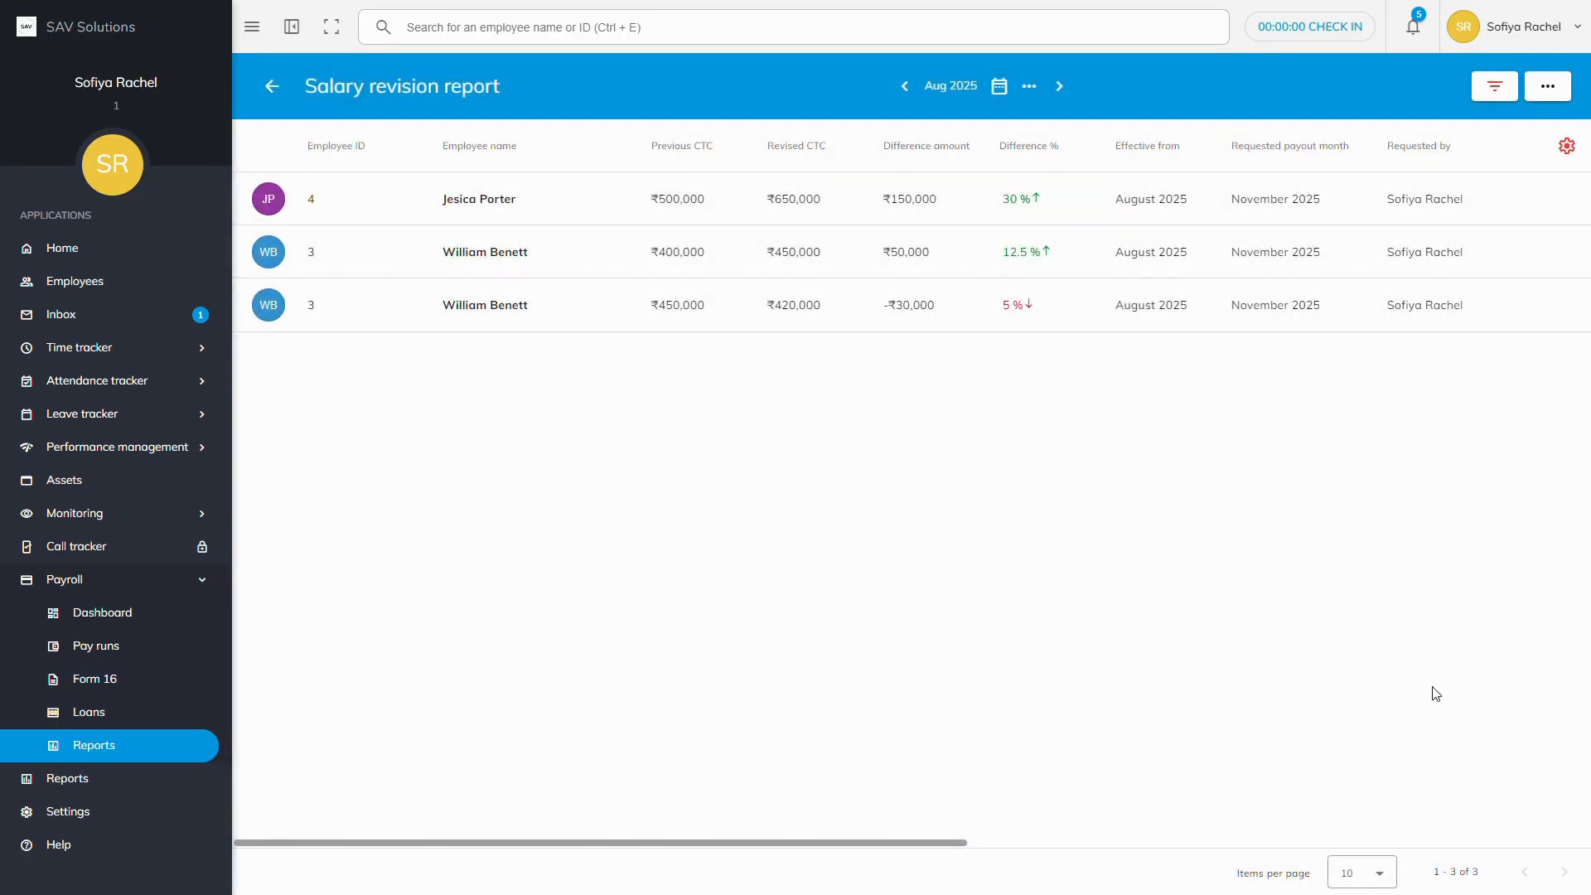
left_click(1566, 146)
scroll(784, 474, "down", 3)
scroll(784, 474, "down", 5)
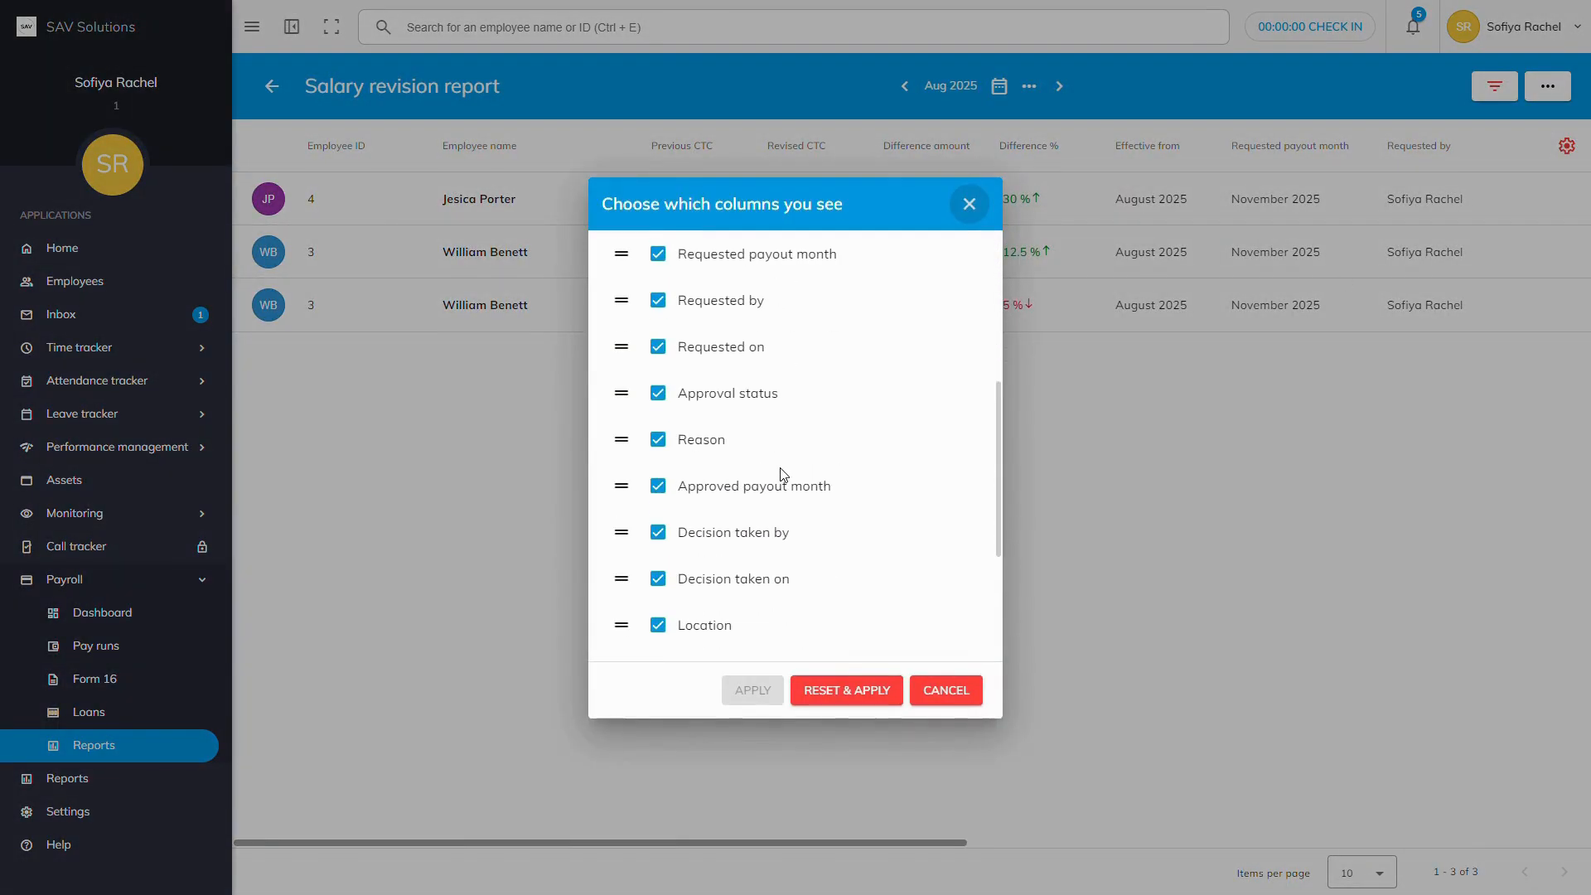
left_click(658, 443)
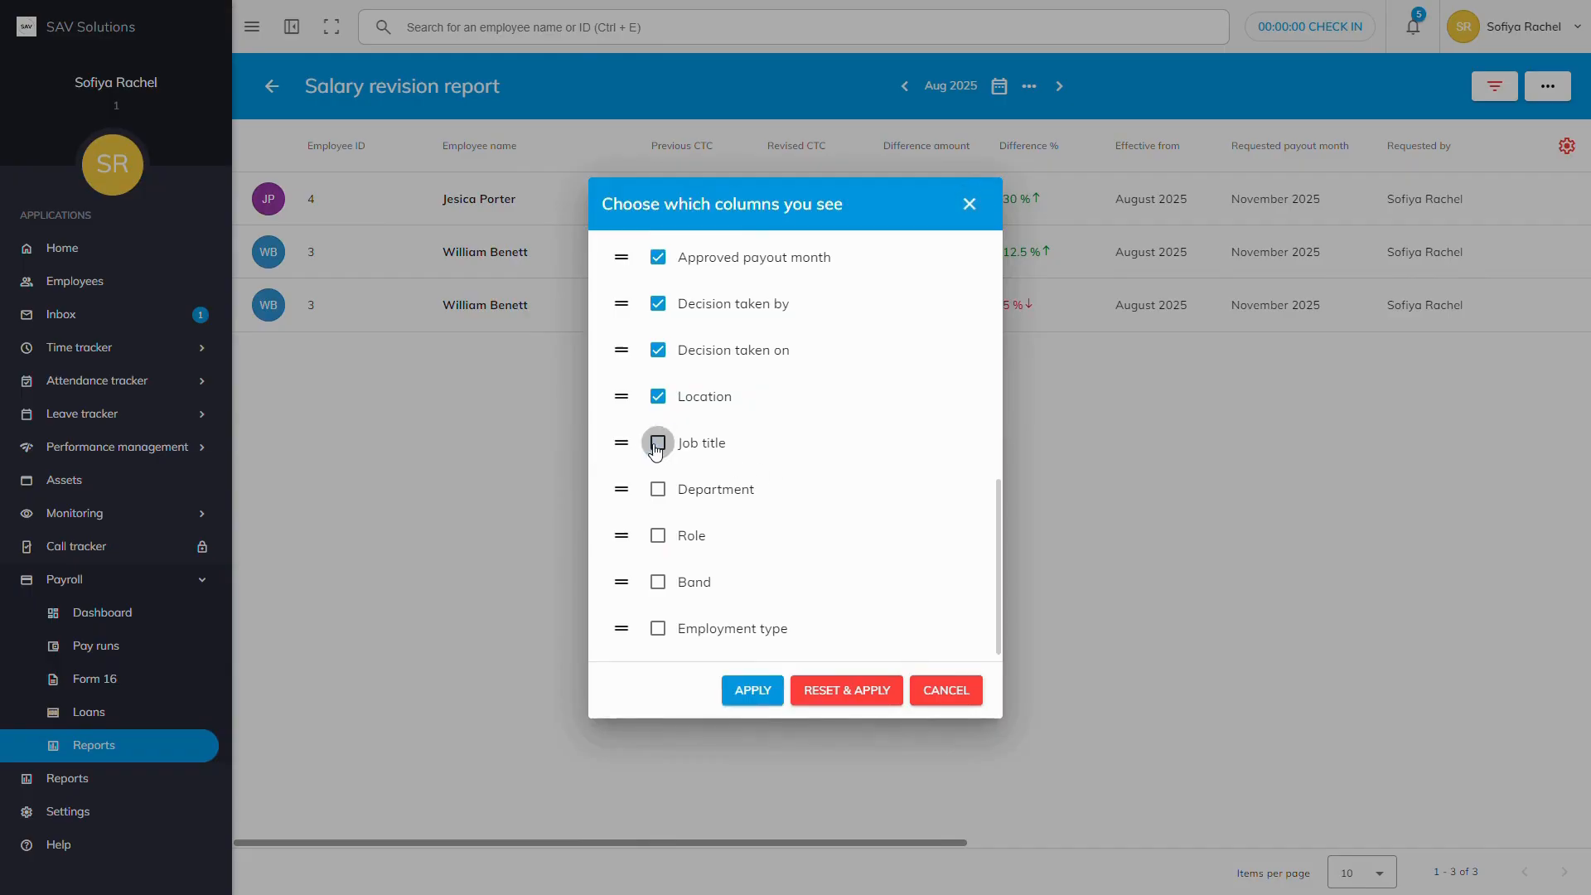
left_click(658, 396)
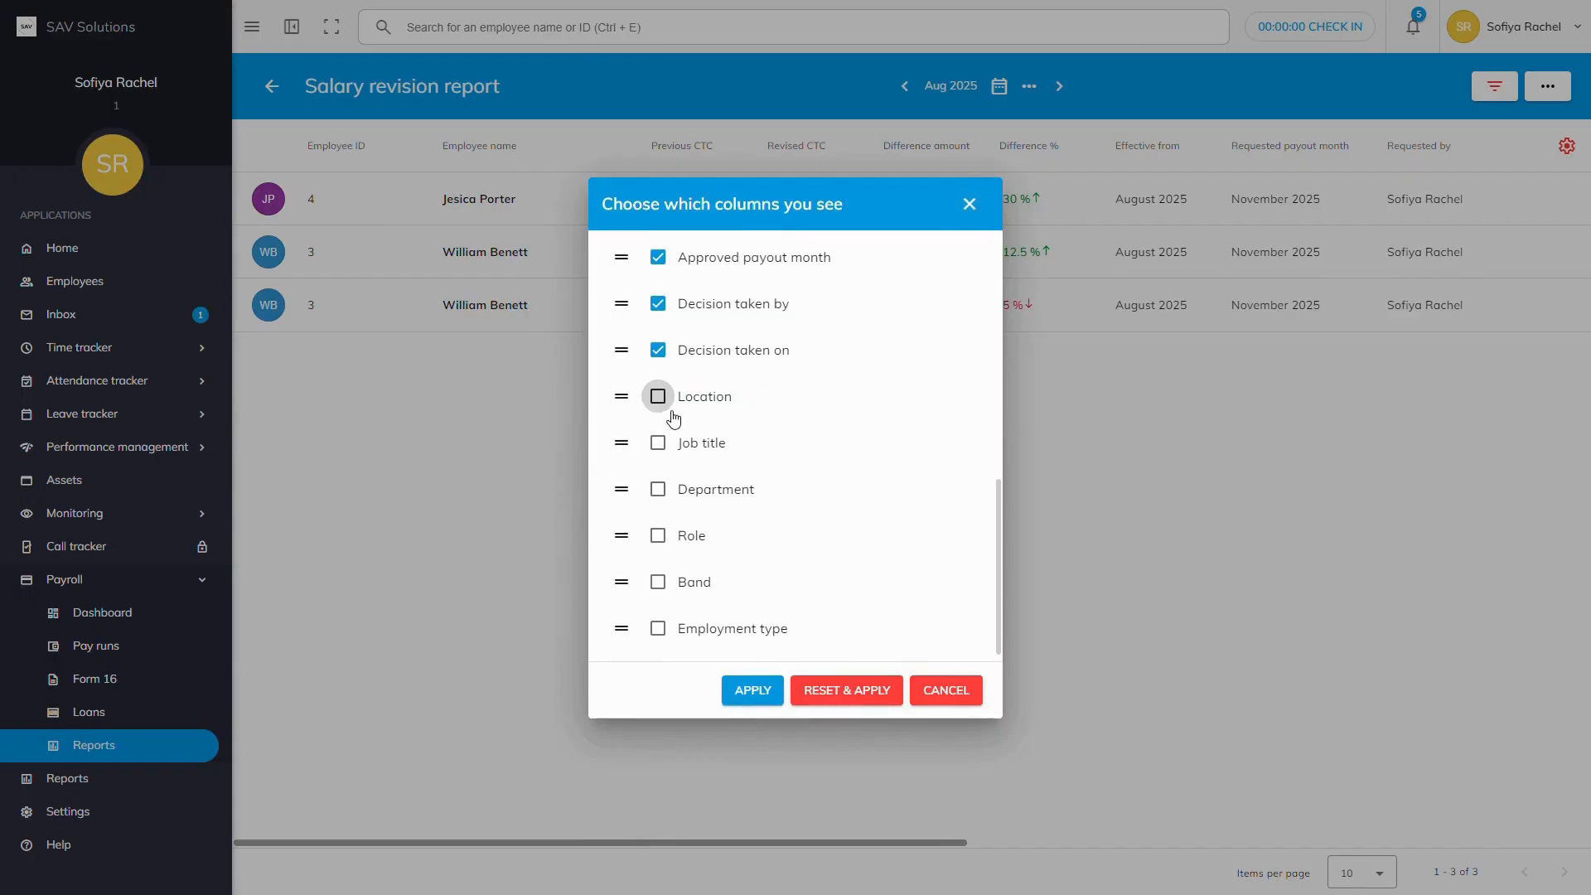
left_click(658, 398)
left_click(659, 441)
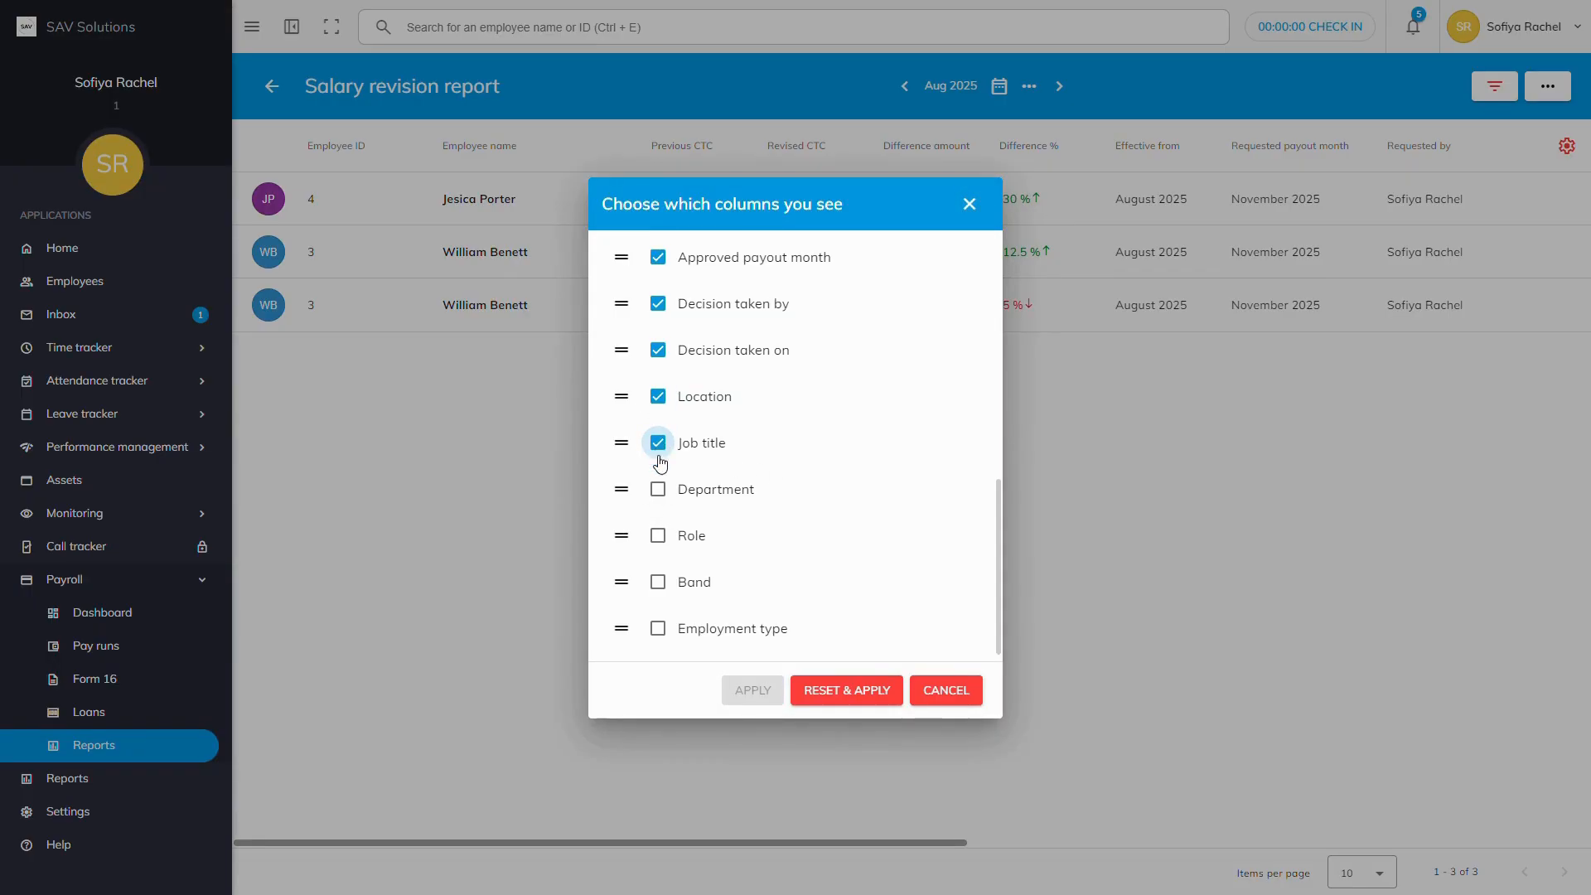
left_click(658, 489)
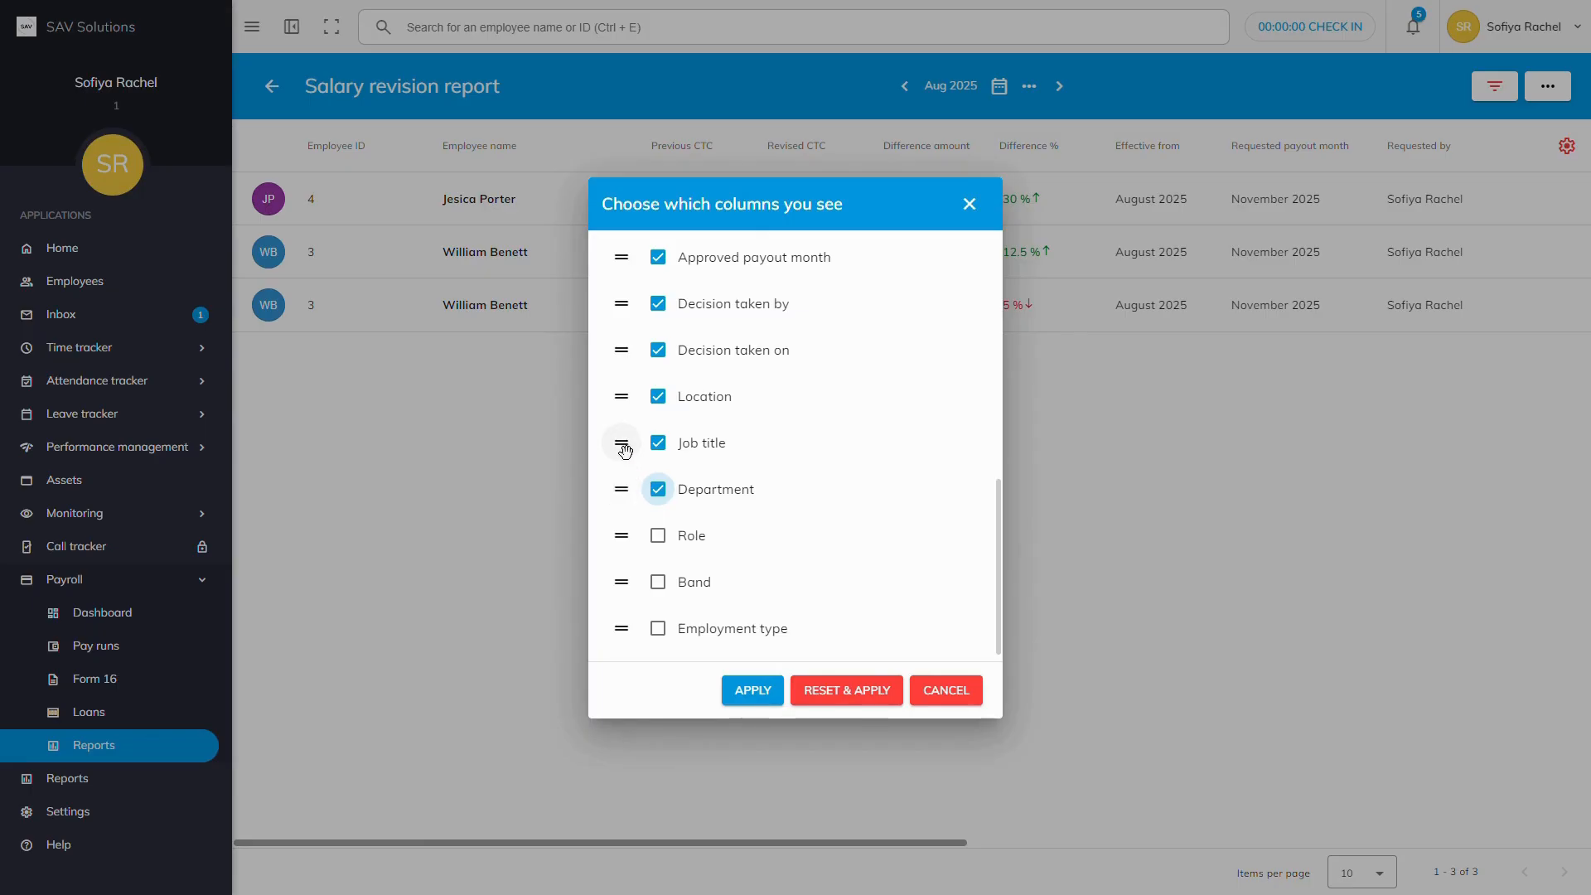
scroll(625, 450, "up", 1)
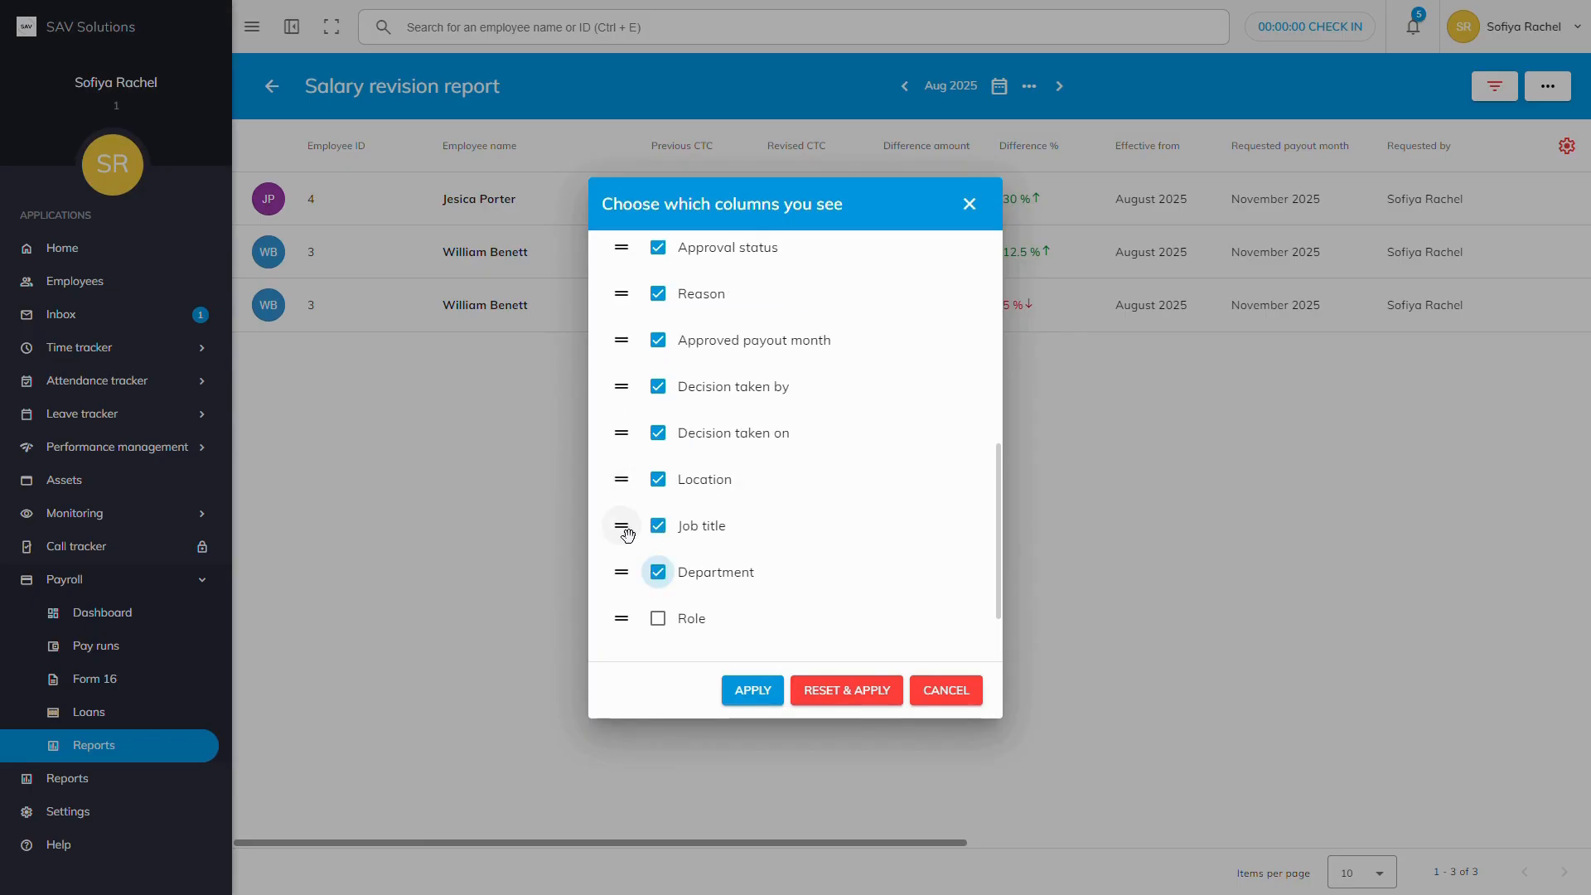
left_click_drag(628, 534, 653, 300)
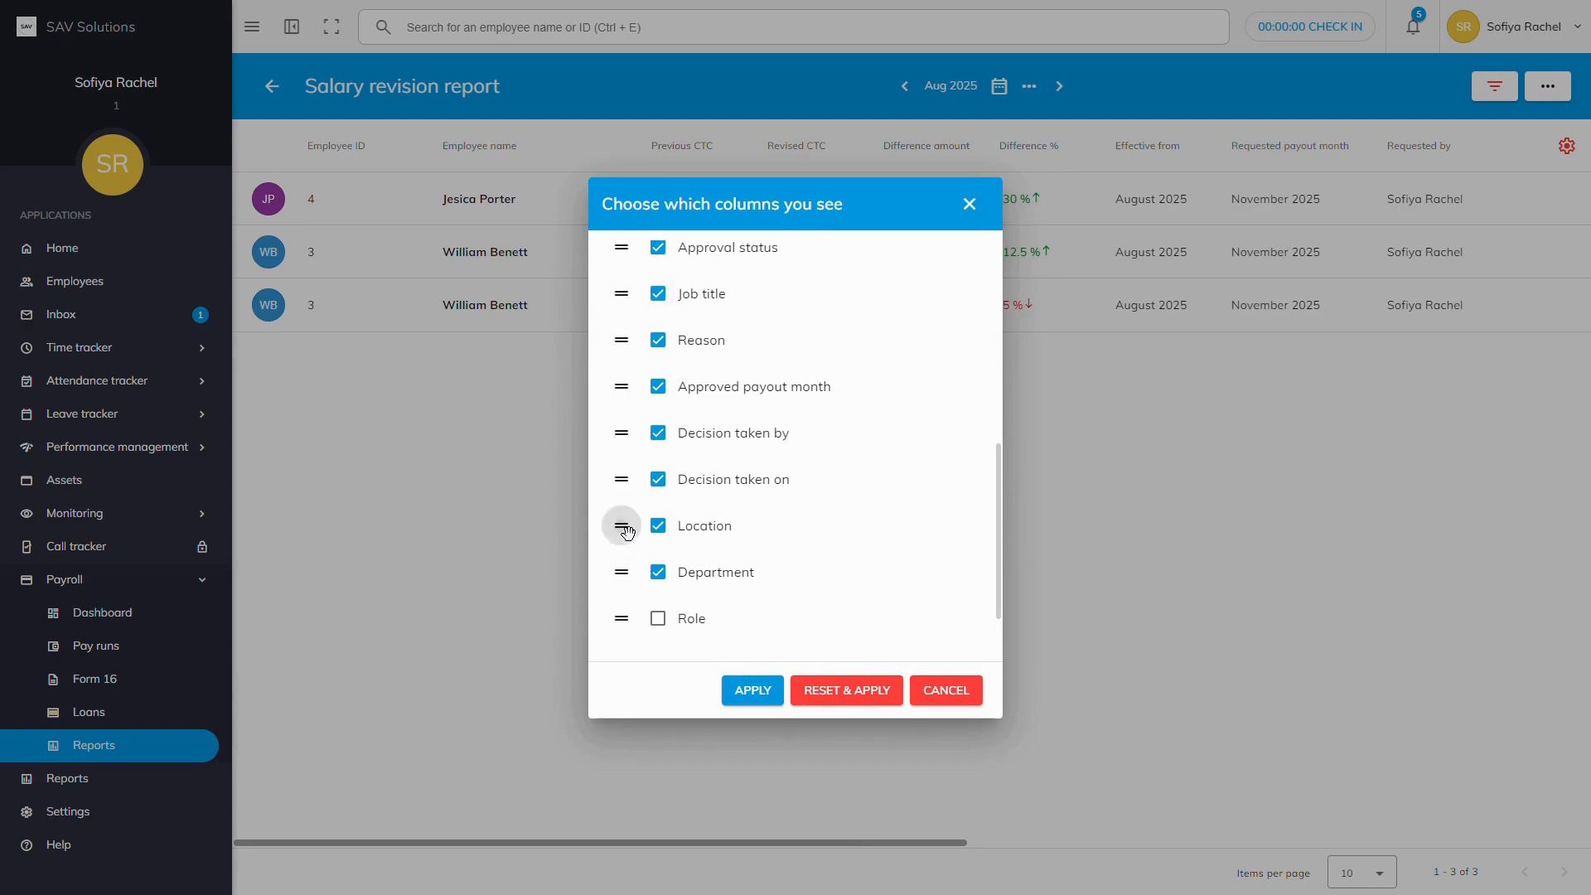
left_click_drag(624, 526, 655, 292)
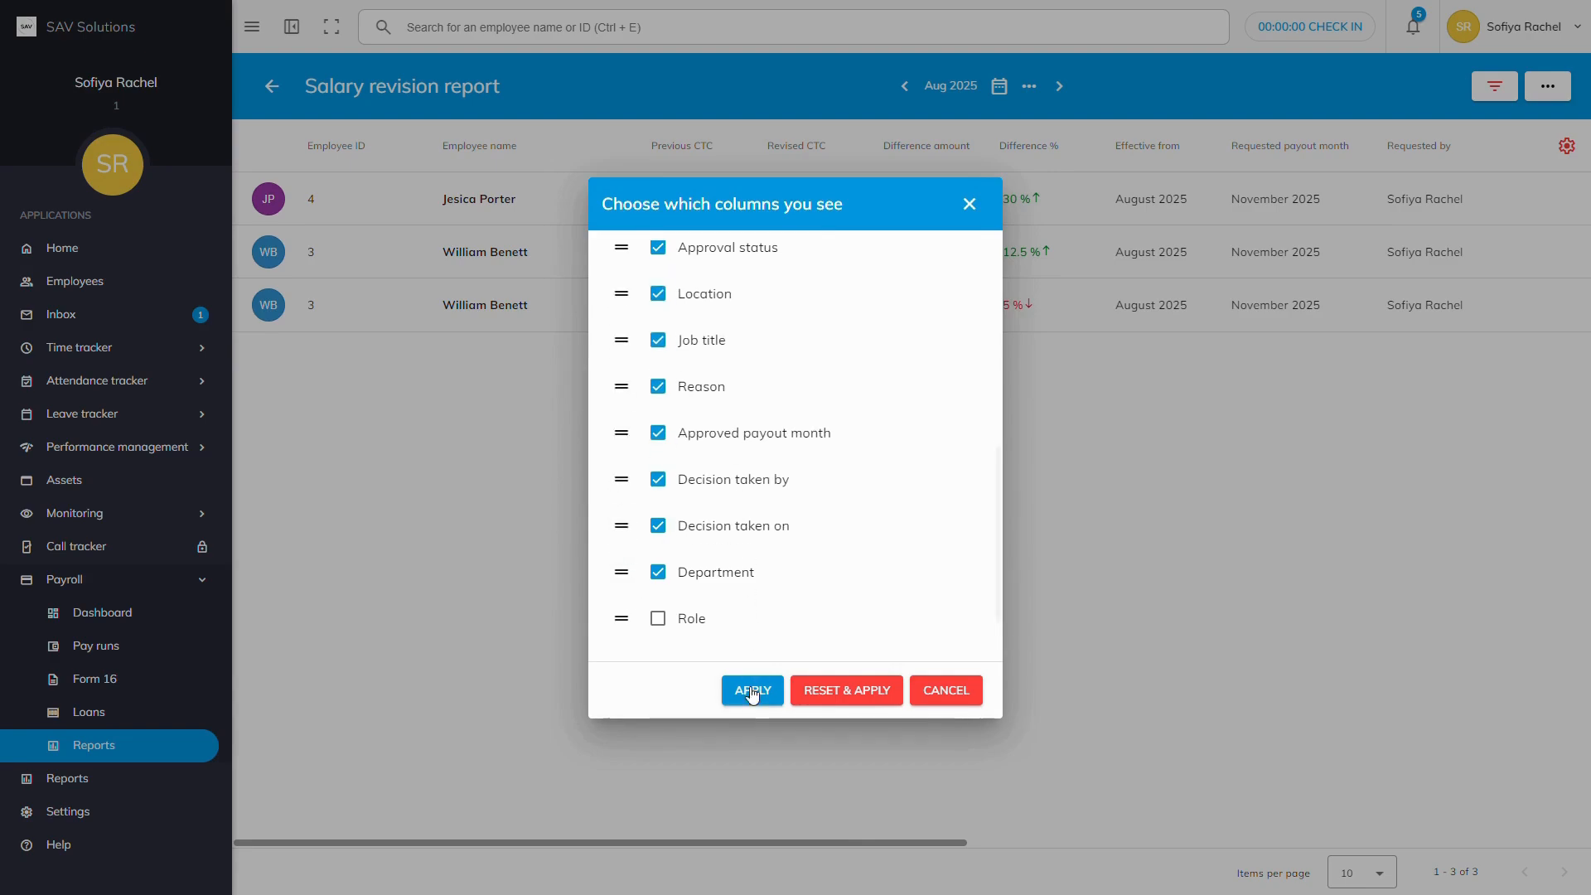
left_click(972, 214)
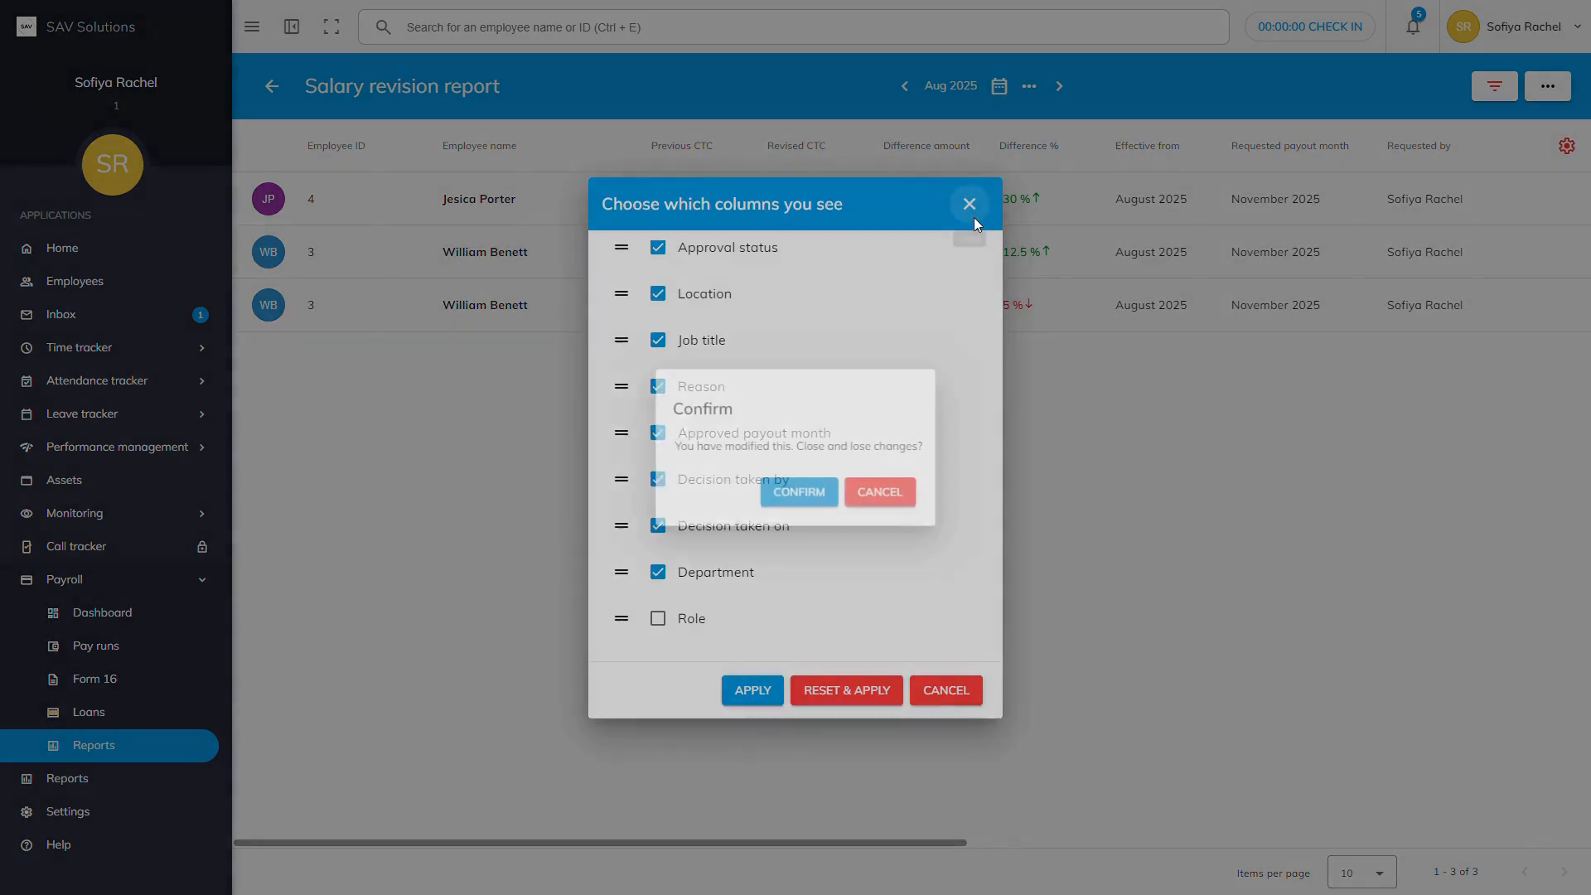
left_click(798, 497)
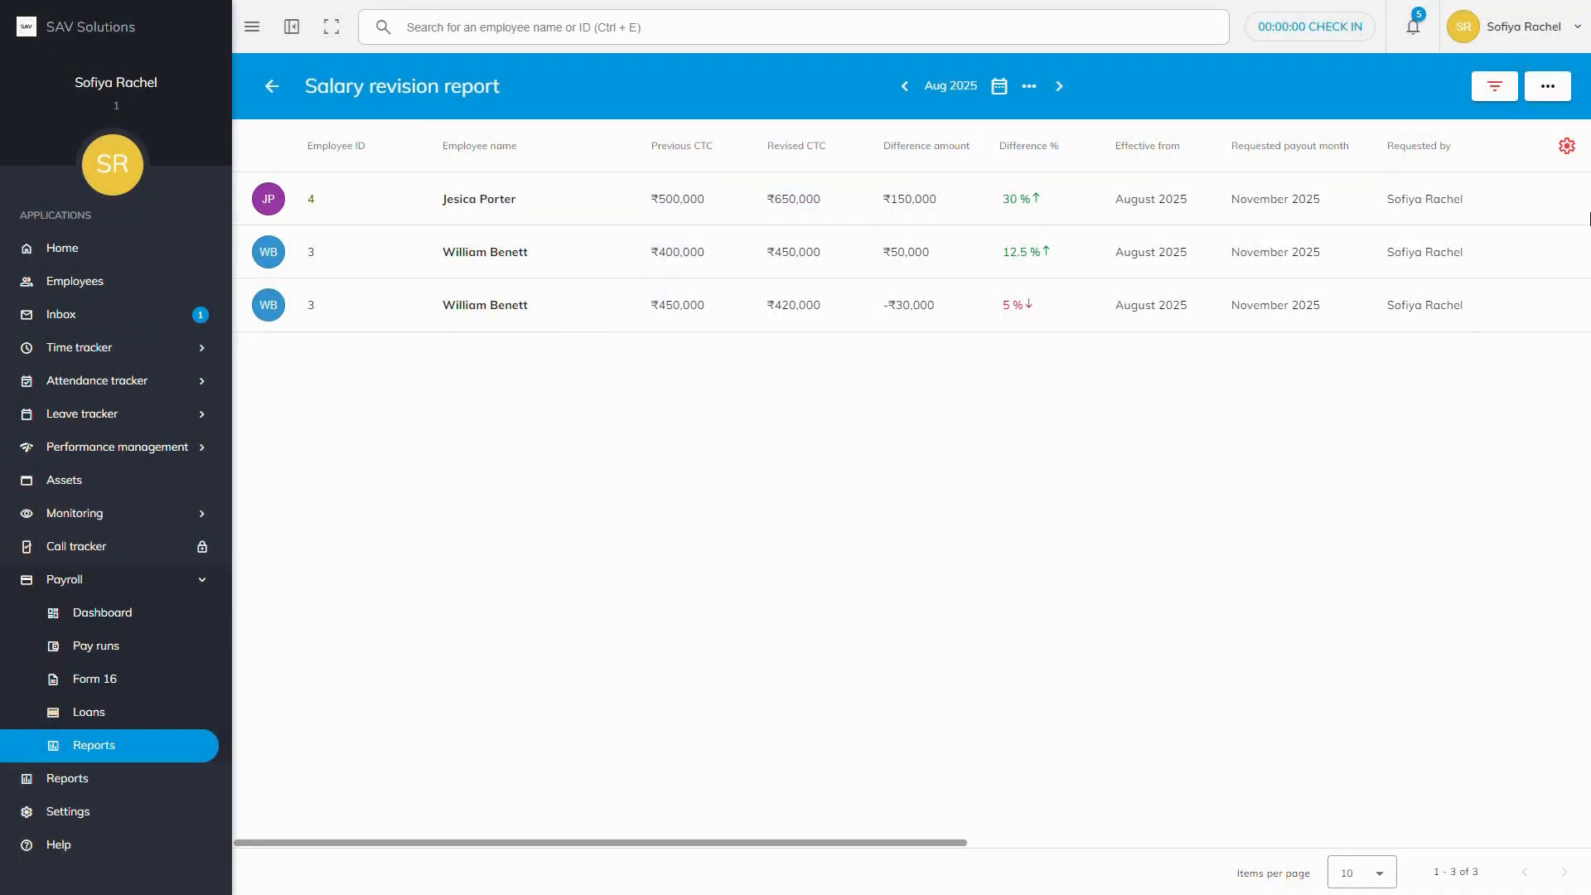
Step: Set up a CSV export of the salary revision report that includes all columns, not only visible ones
left_click(1552, 98)
left_click(1515, 139)
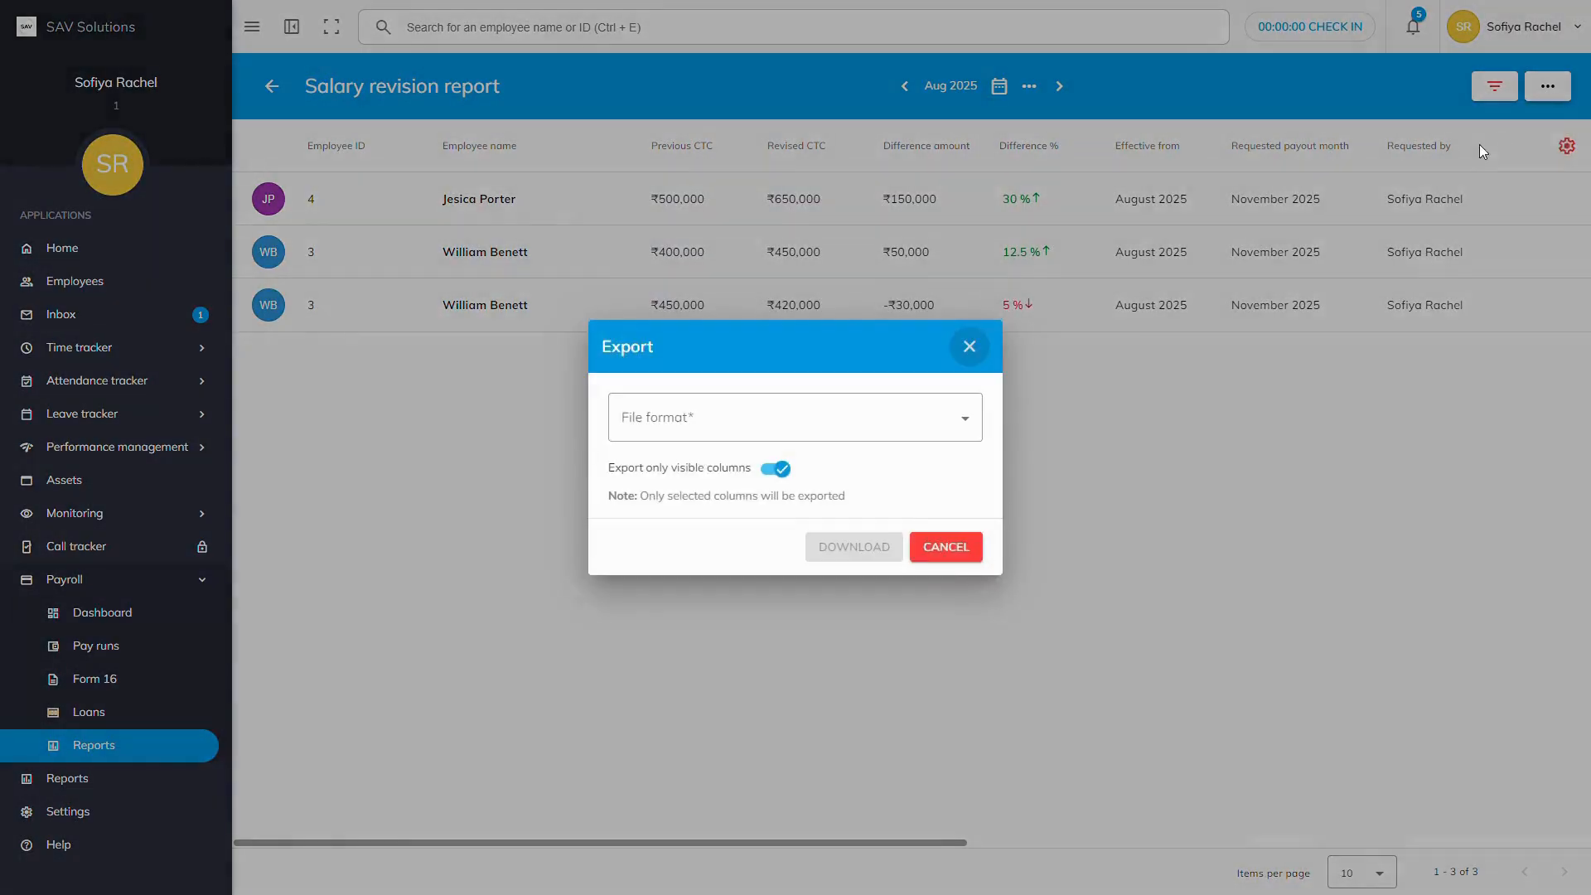
left_click(838, 415)
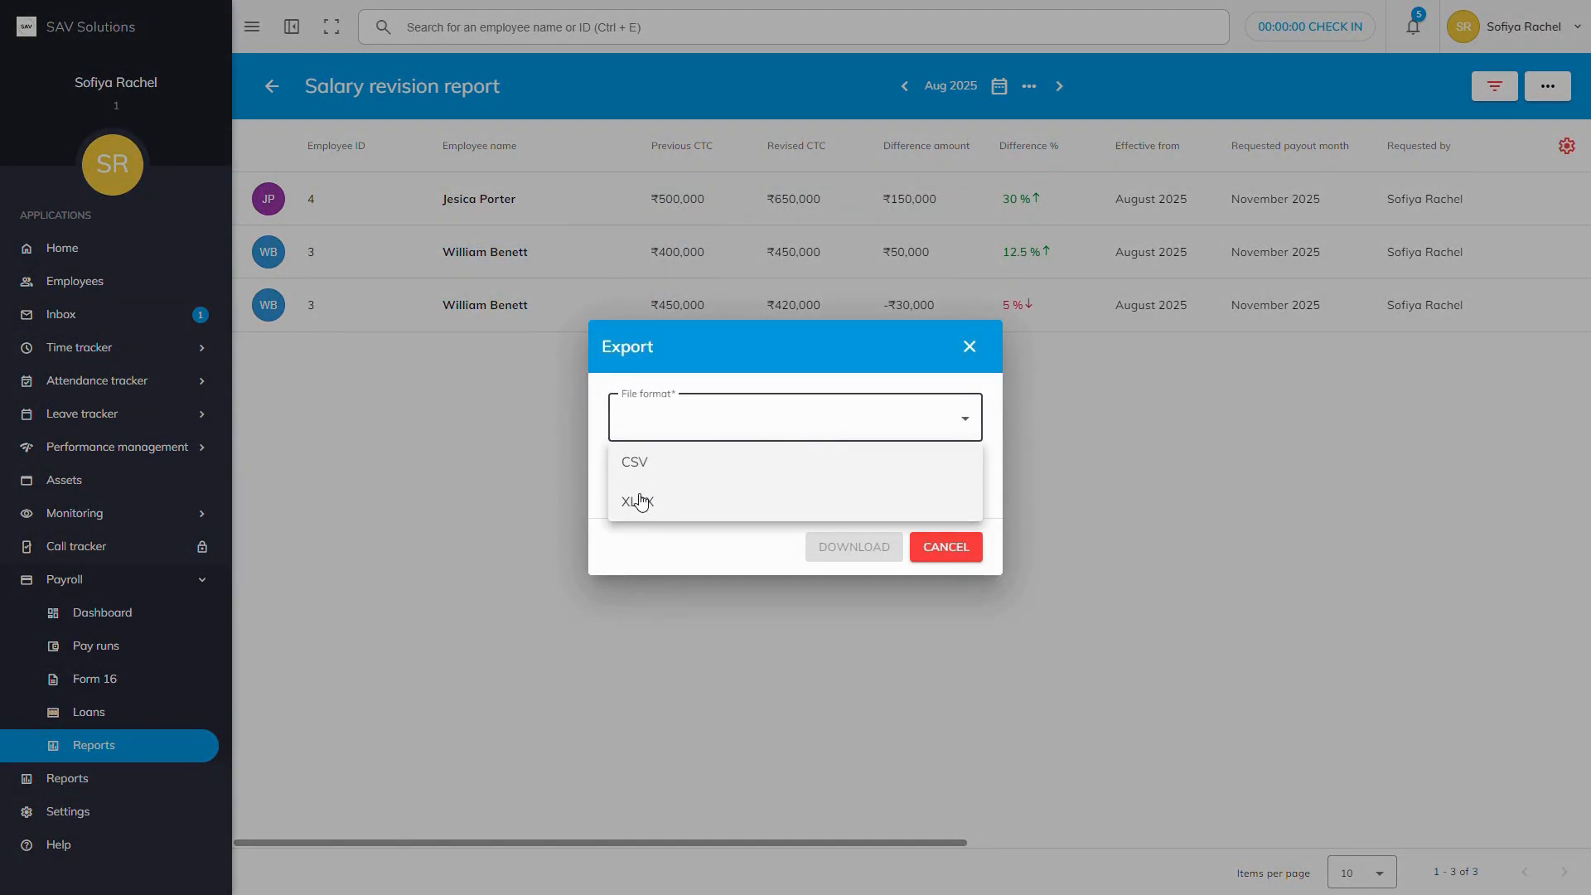
left_click(643, 464)
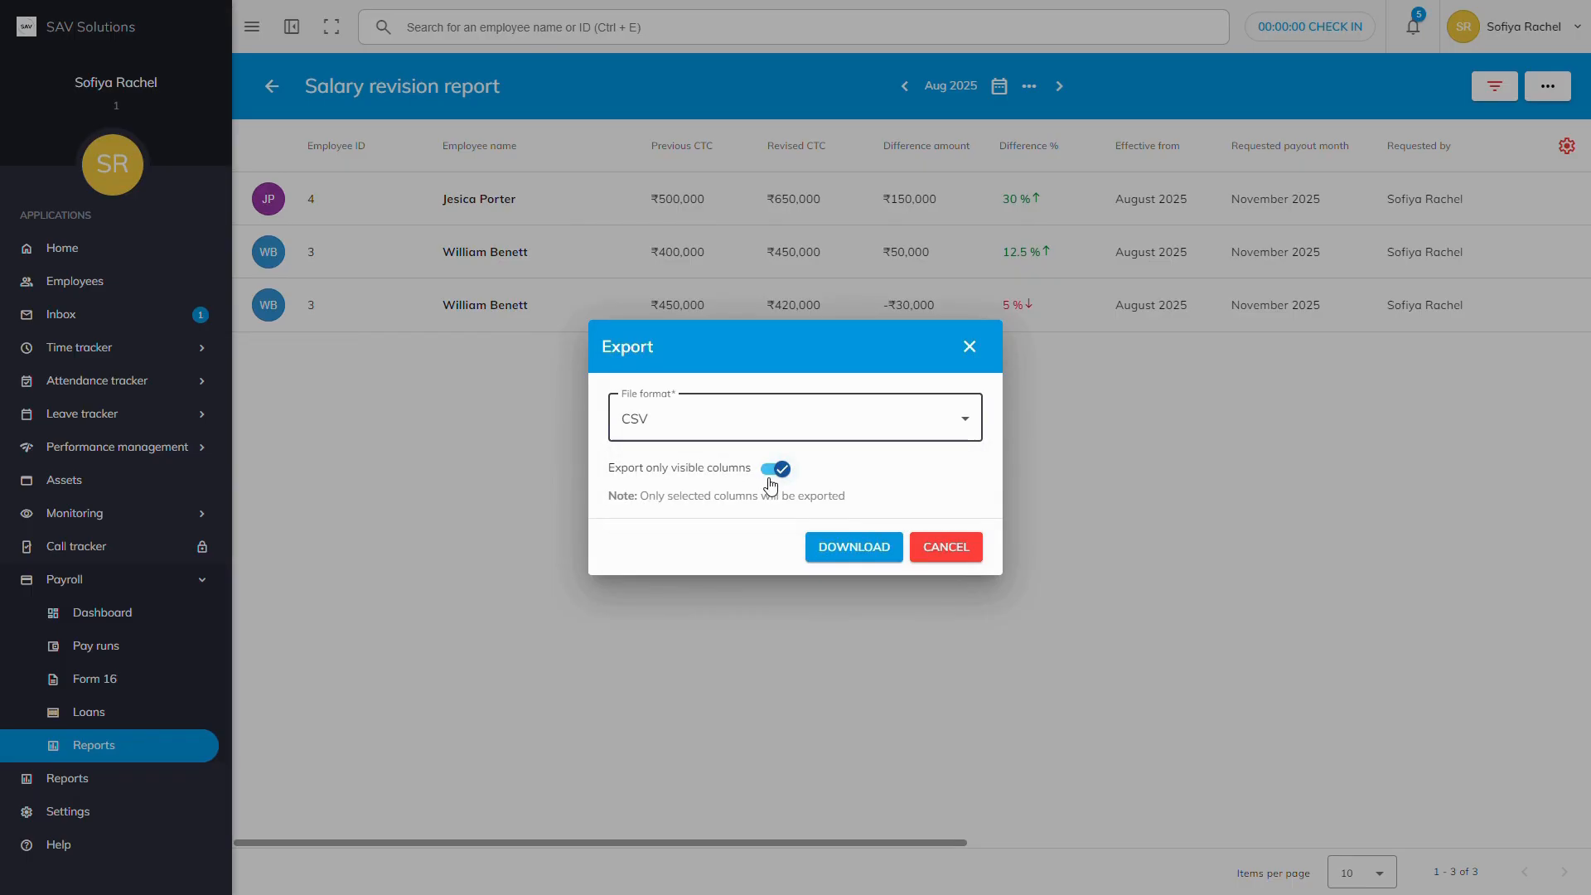
left_click(771, 473)
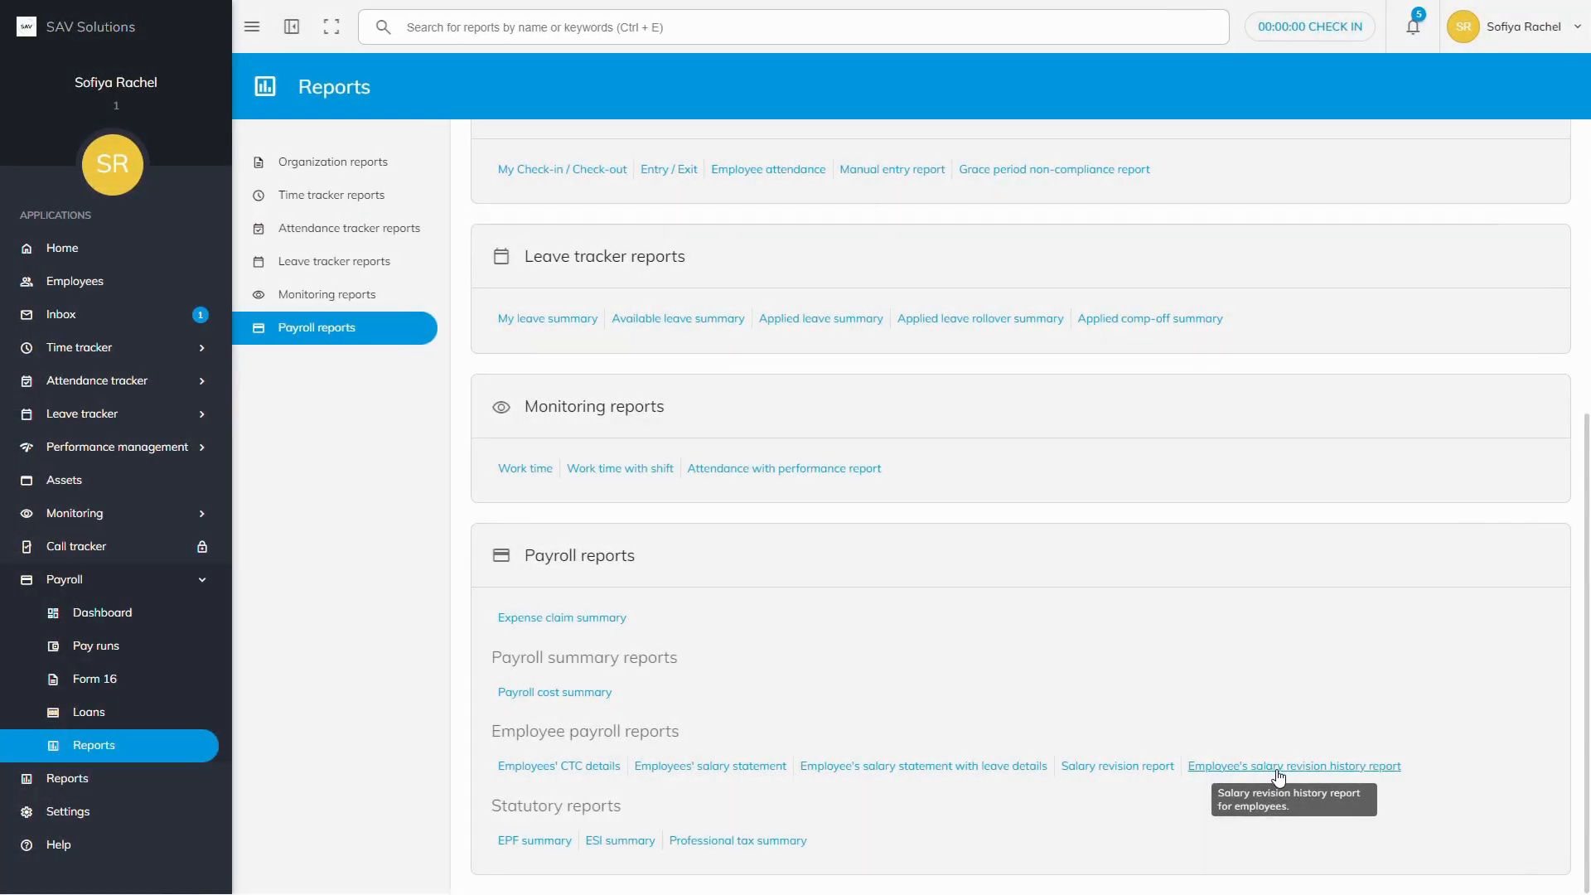
Step: Open the Employee's salary revision history report and expand, then collapse, the earlier revisions
left_click(1279, 768)
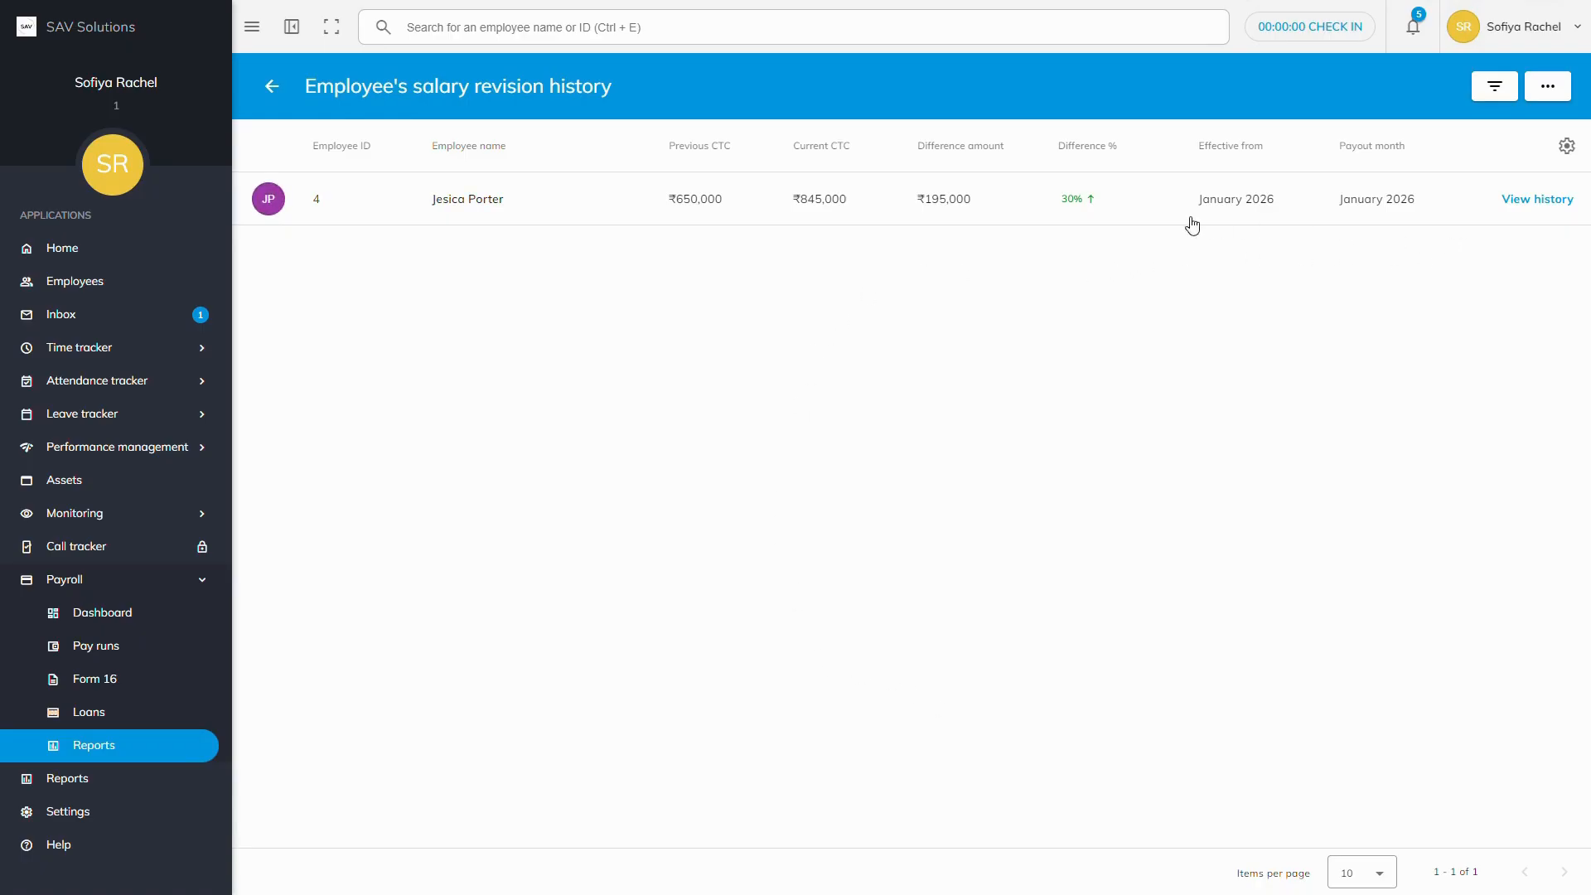
left_click(1533, 213)
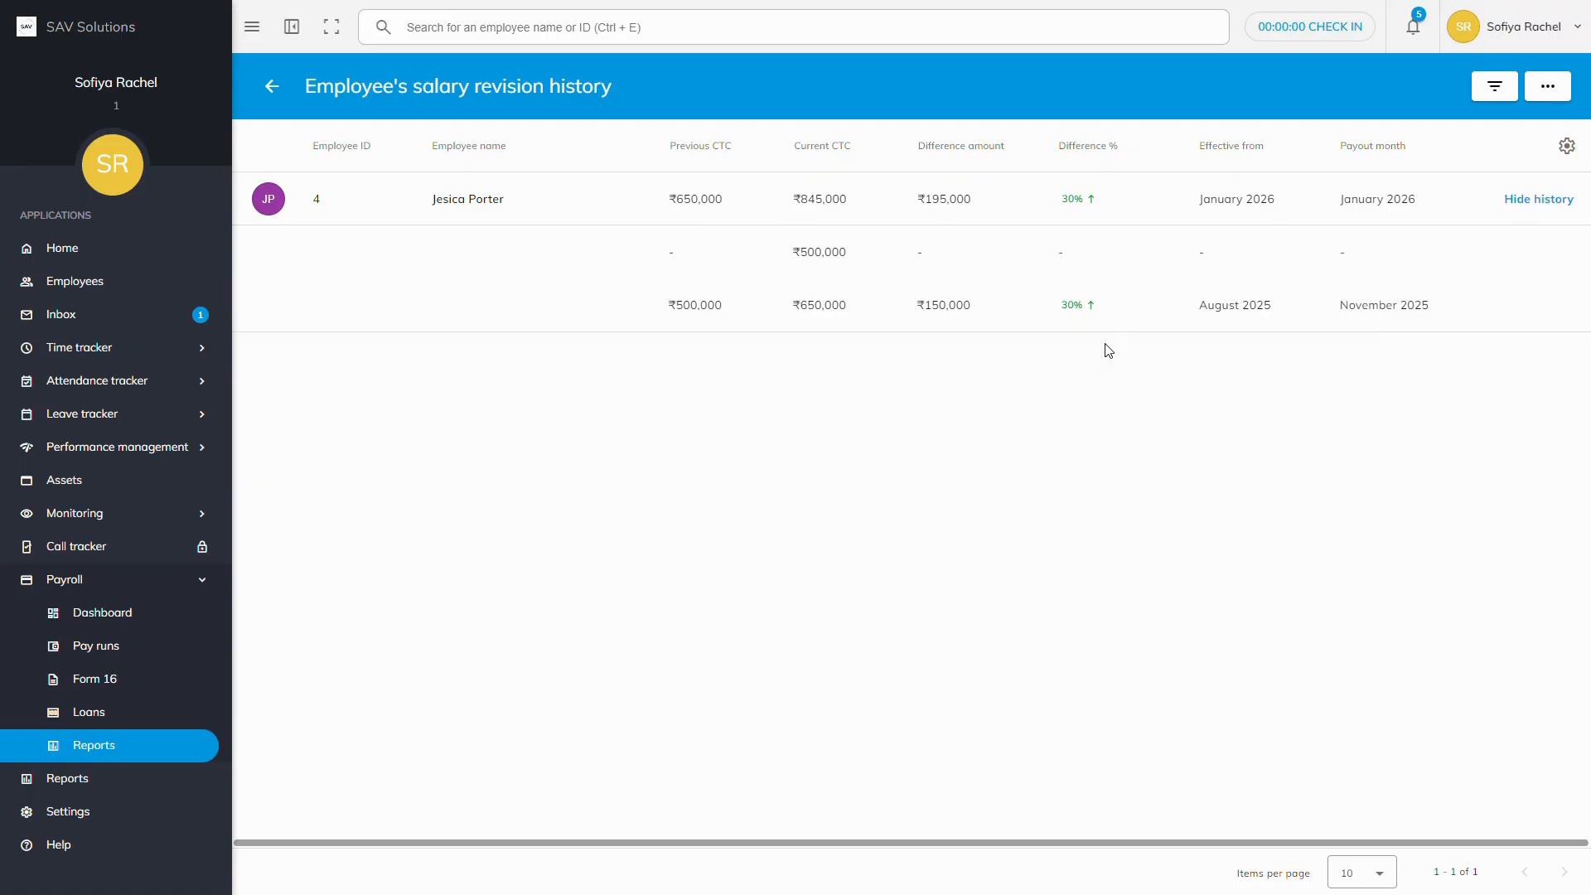
left_click(1513, 202)
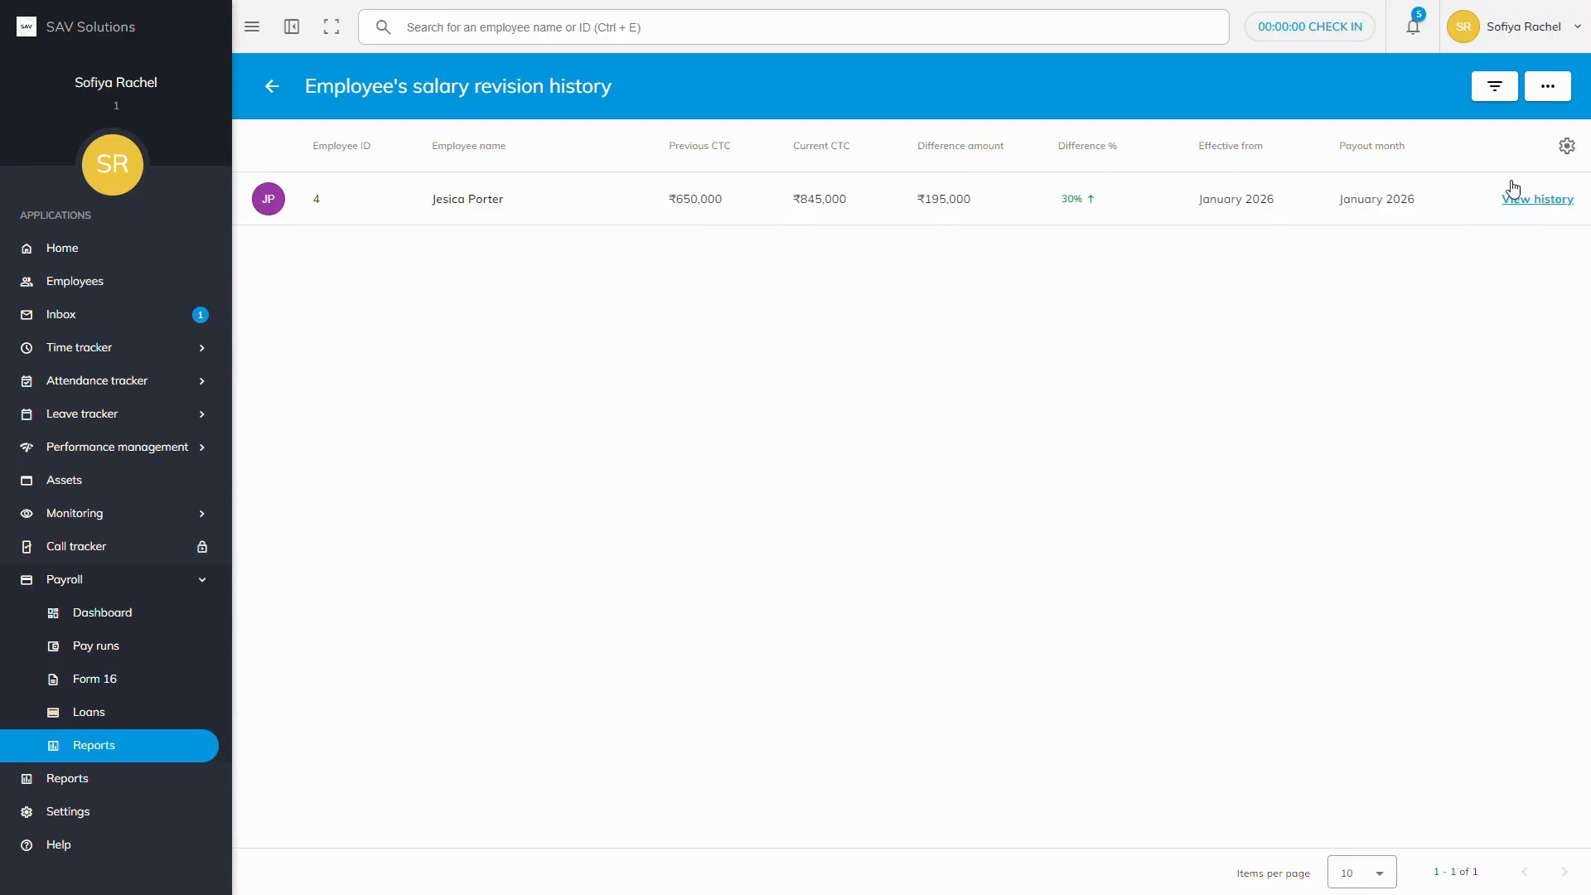
Step: Look over the report's filter options, close them unapplied, and bring up the Export options
left_click(1494, 91)
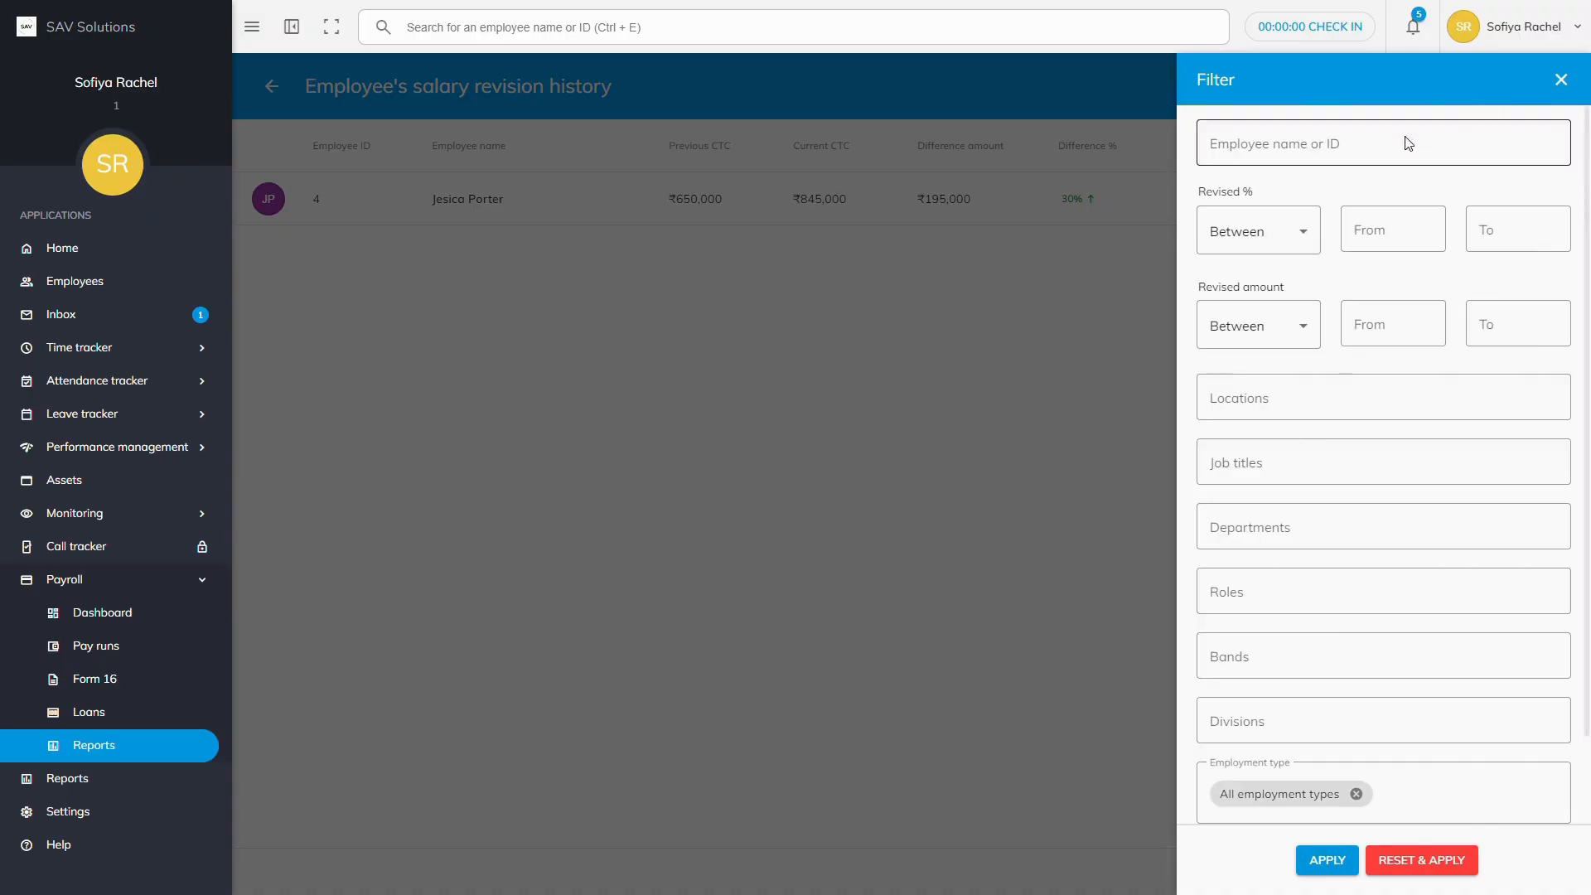
scroll(1310, 362, "down", 2)
scroll(1297, 483, "up", 2)
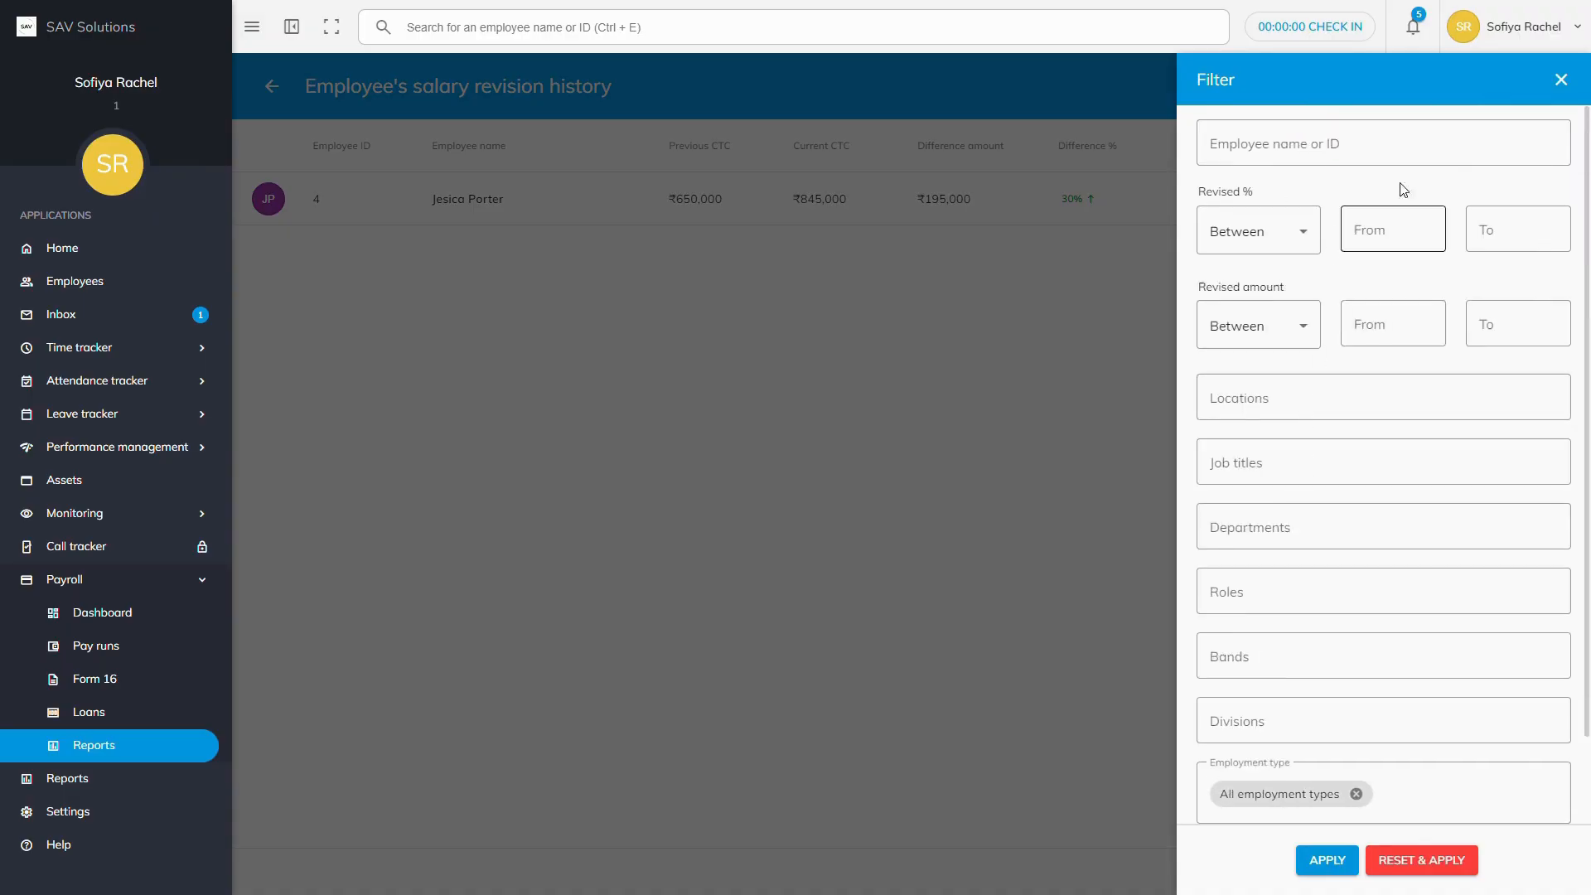
left_click(1558, 81)
left_click(1548, 87)
left_click(1507, 133)
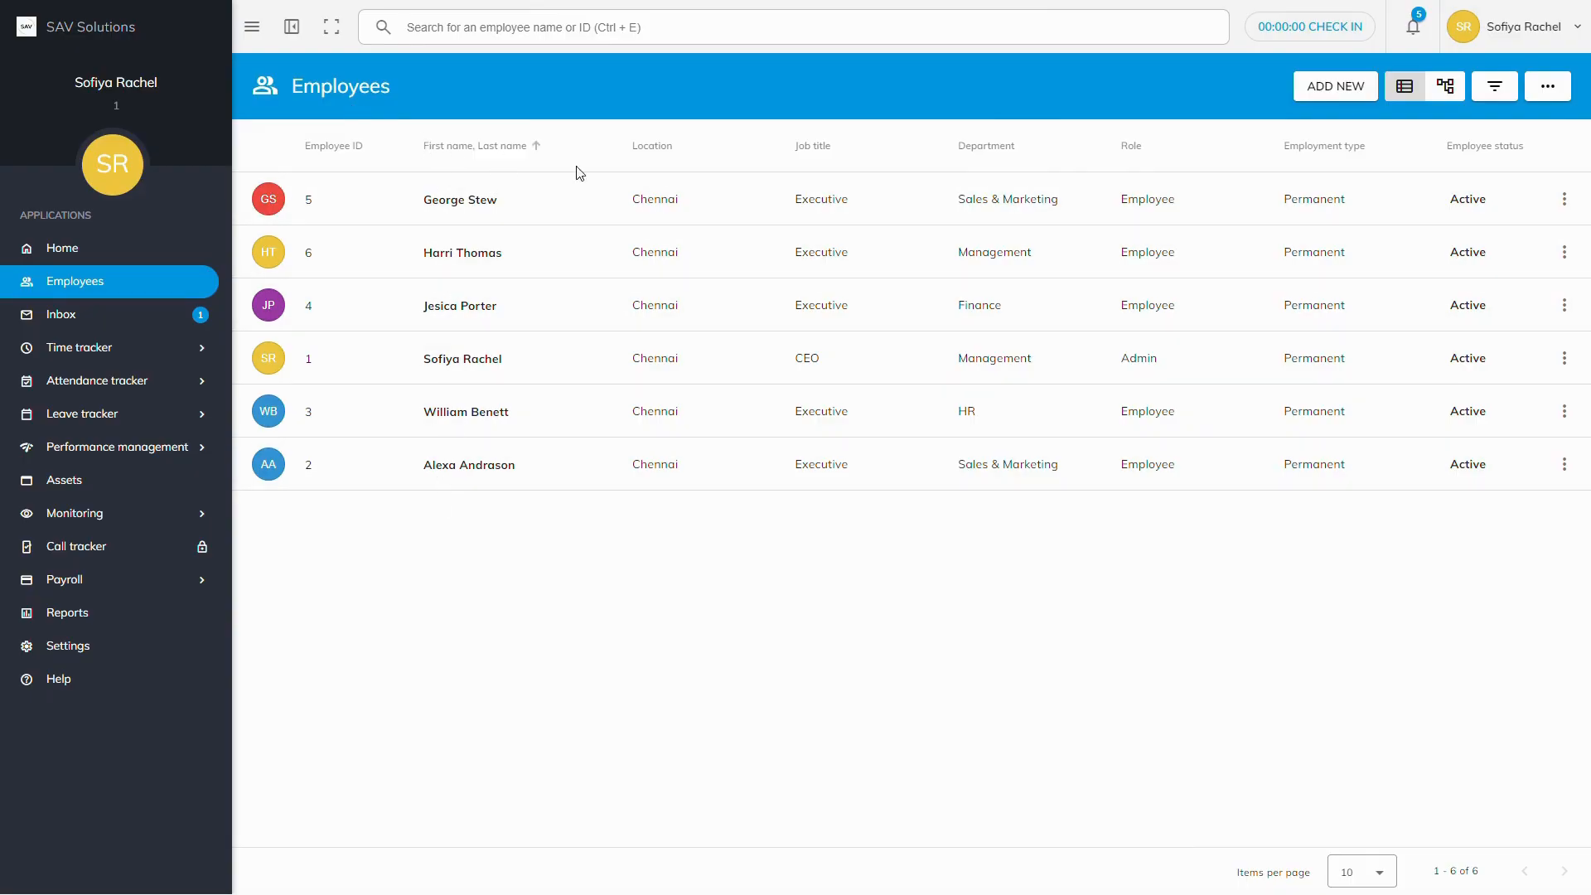
Step: From the Employees list's Import action, open the Employee salary revision import page
left_click(1547, 89)
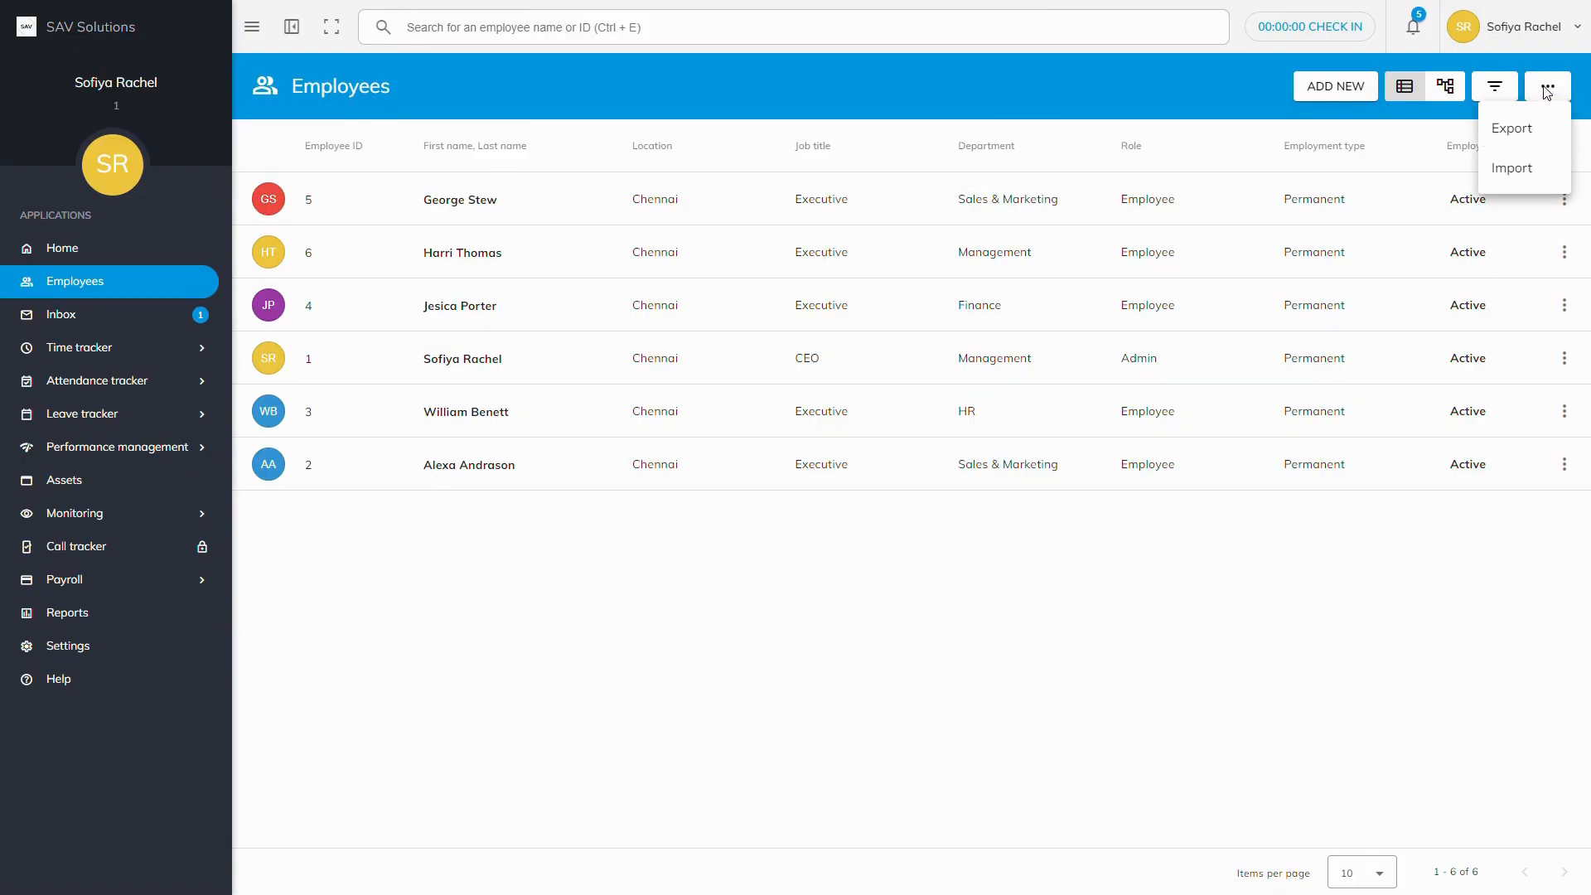
left_click(1512, 178)
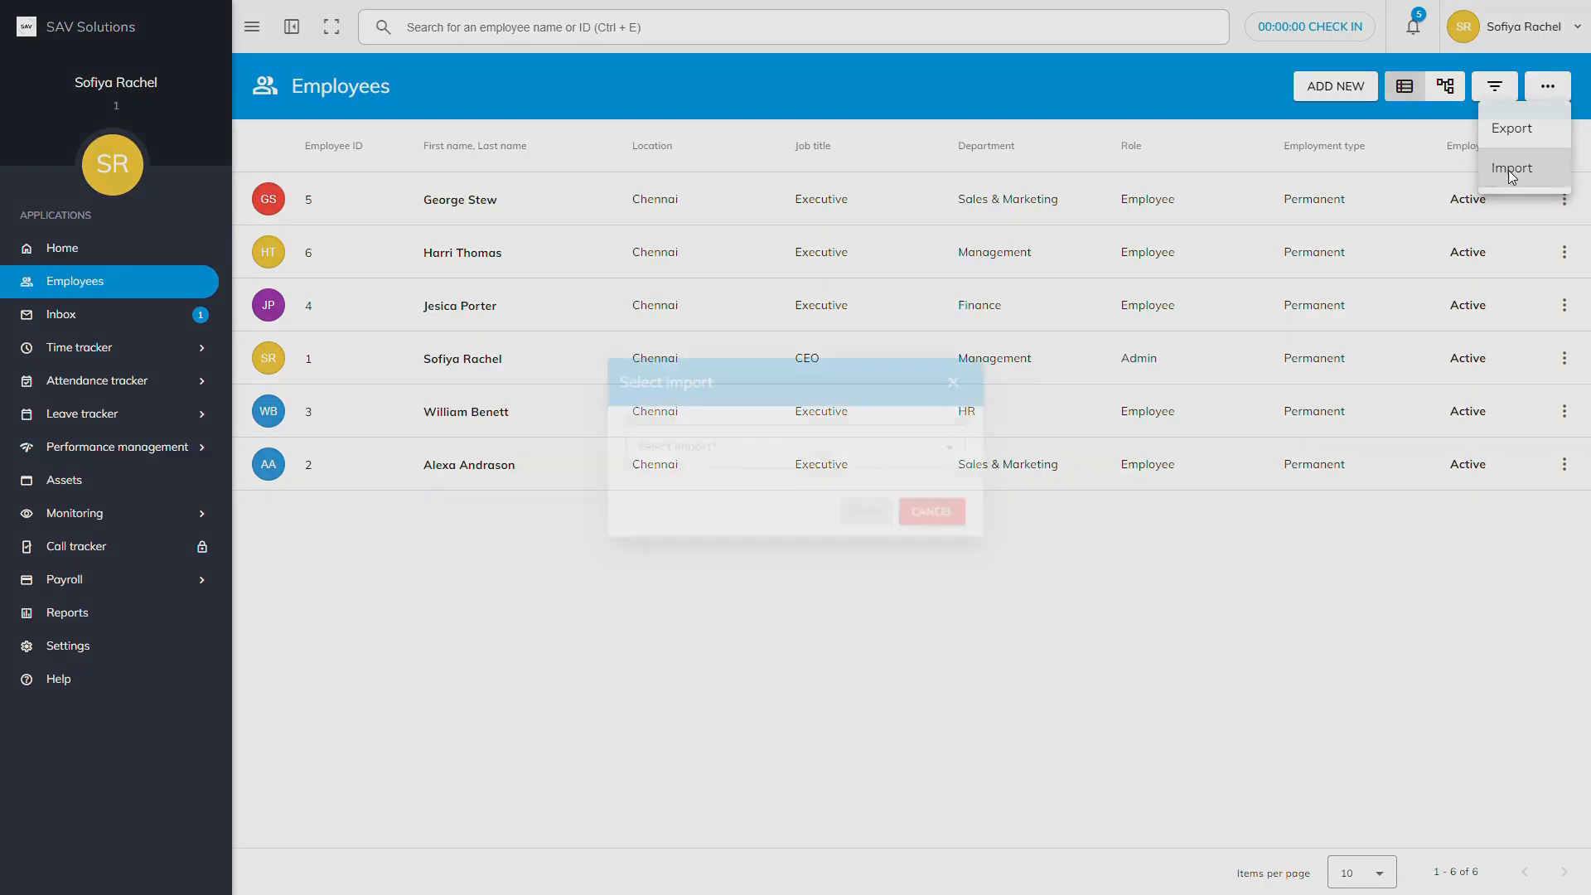
left_click(694, 443)
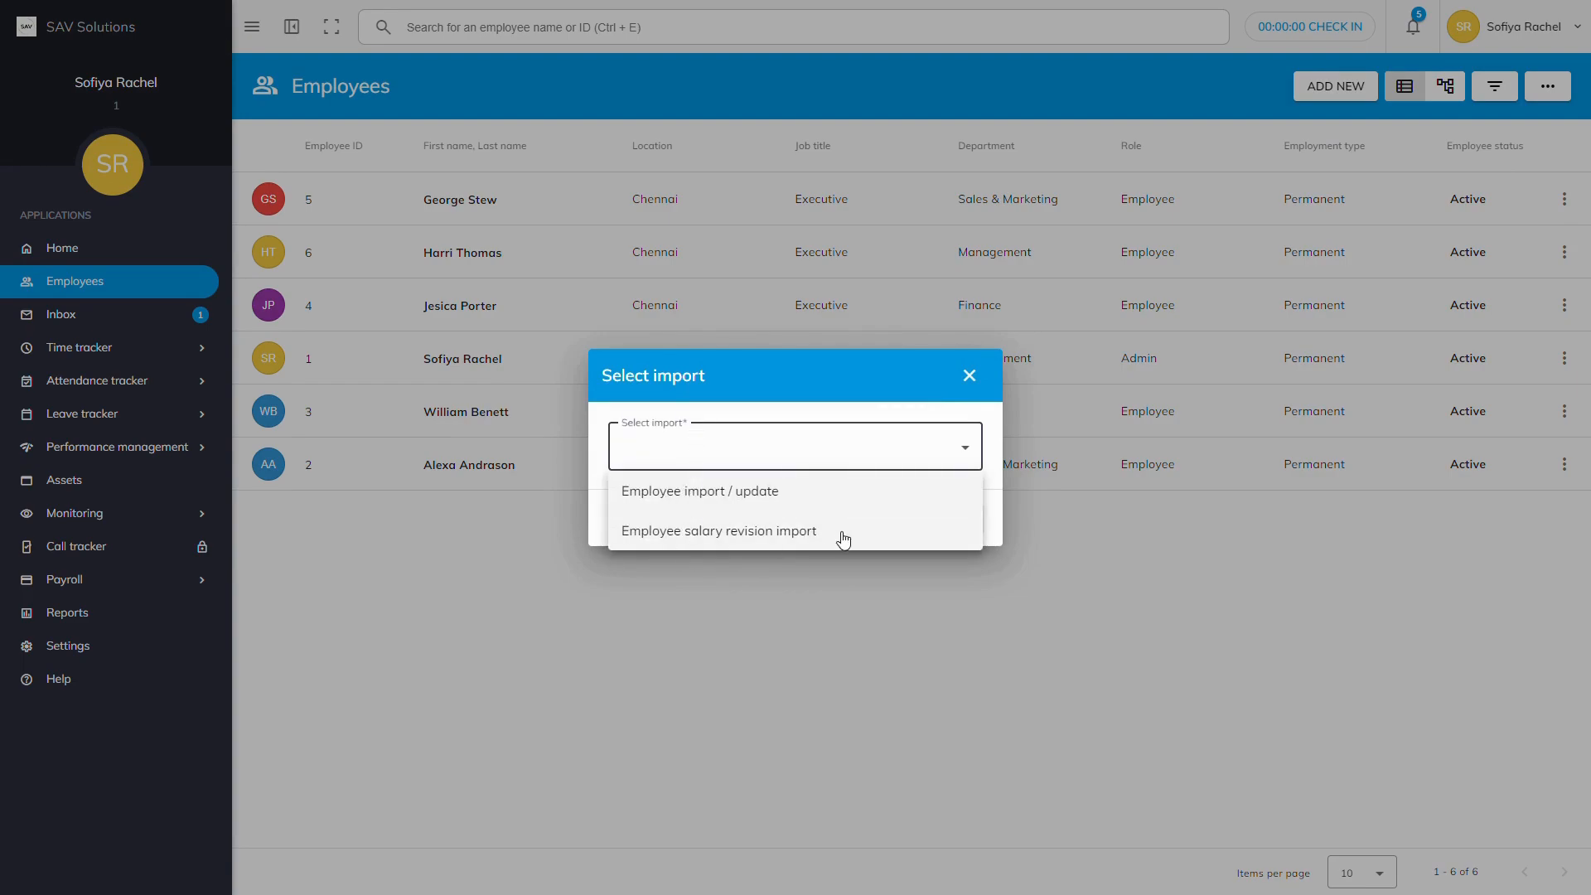
left_click(755, 537)
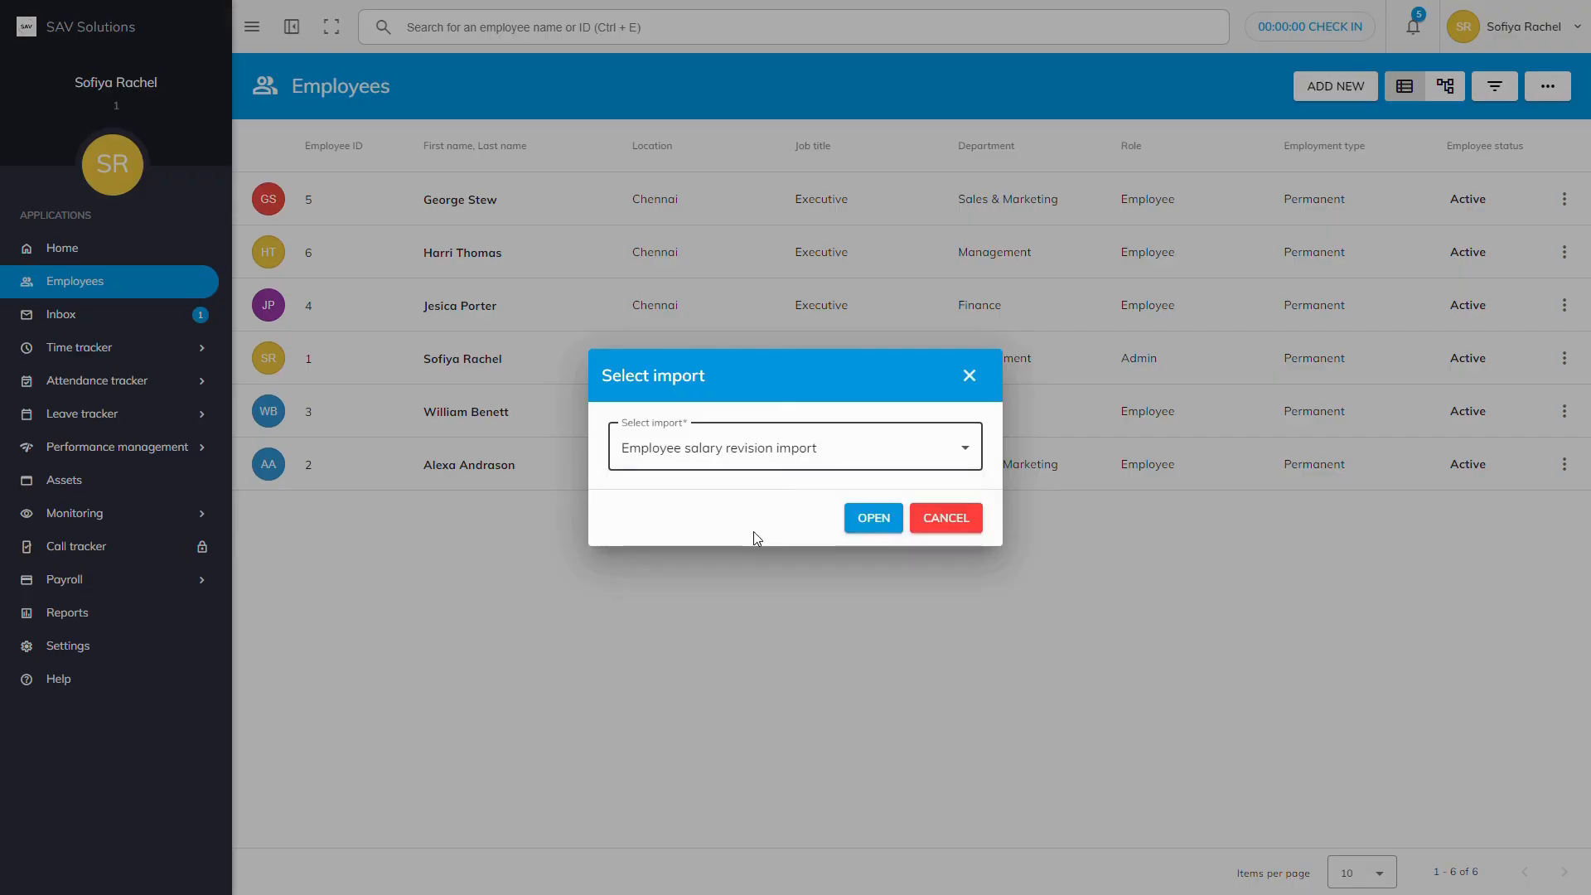
left_click(872, 519)
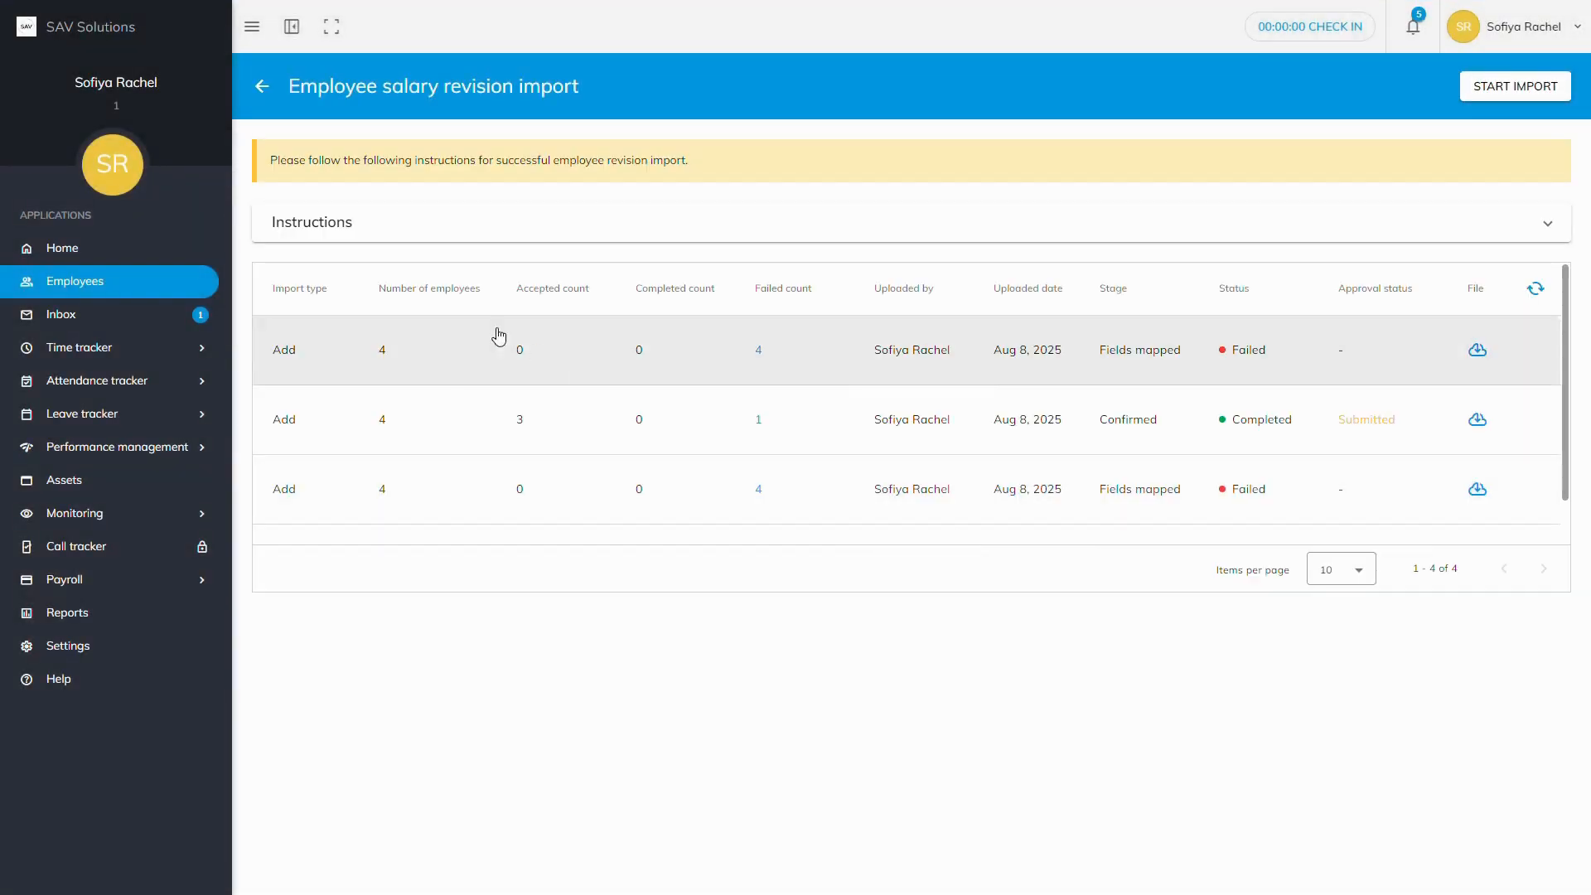
Step: Expand the Instructions section on the salary revision import page to show all 13 steps
left_click(342, 243)
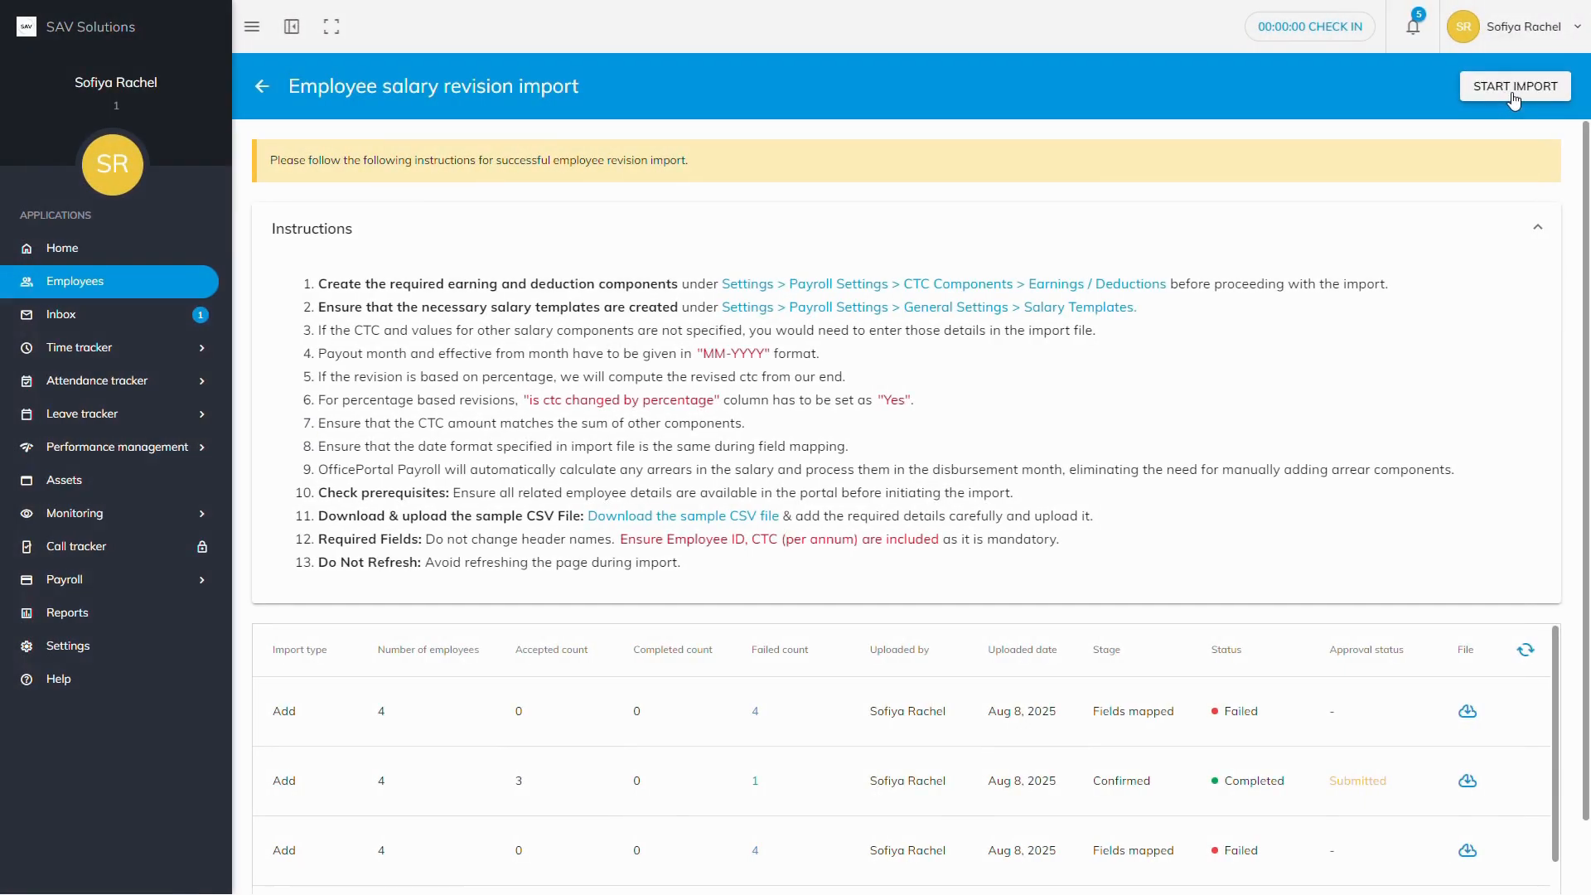
Step: Start a new import and upload Employee_salary_revision_sample 2.csv
left_click(1514, 93)
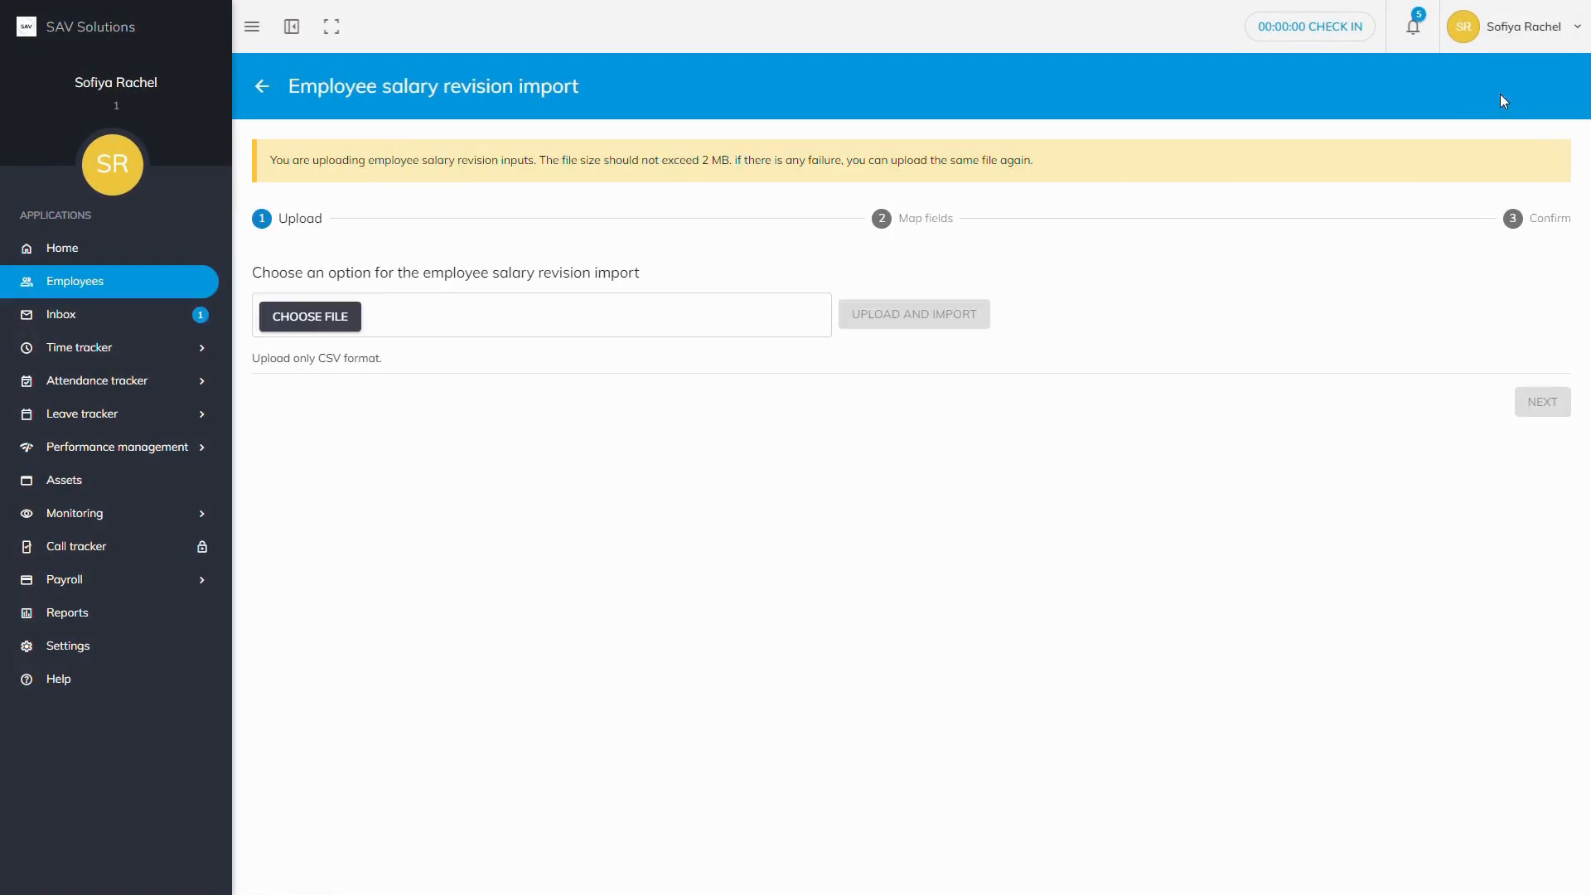
left_click(346, 324)
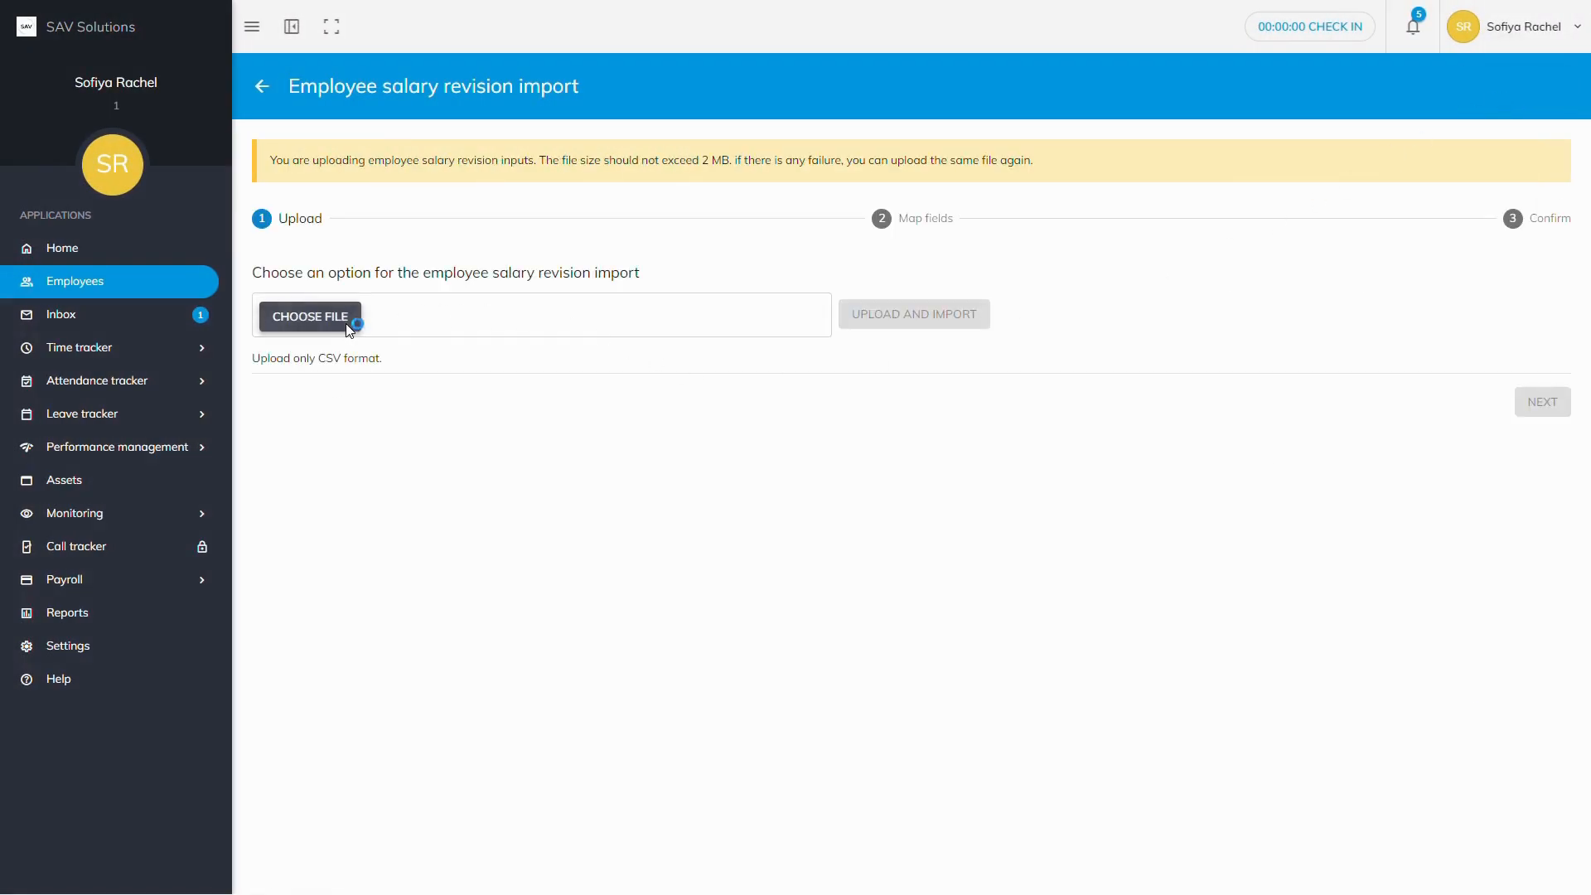
left_click(497, 134)
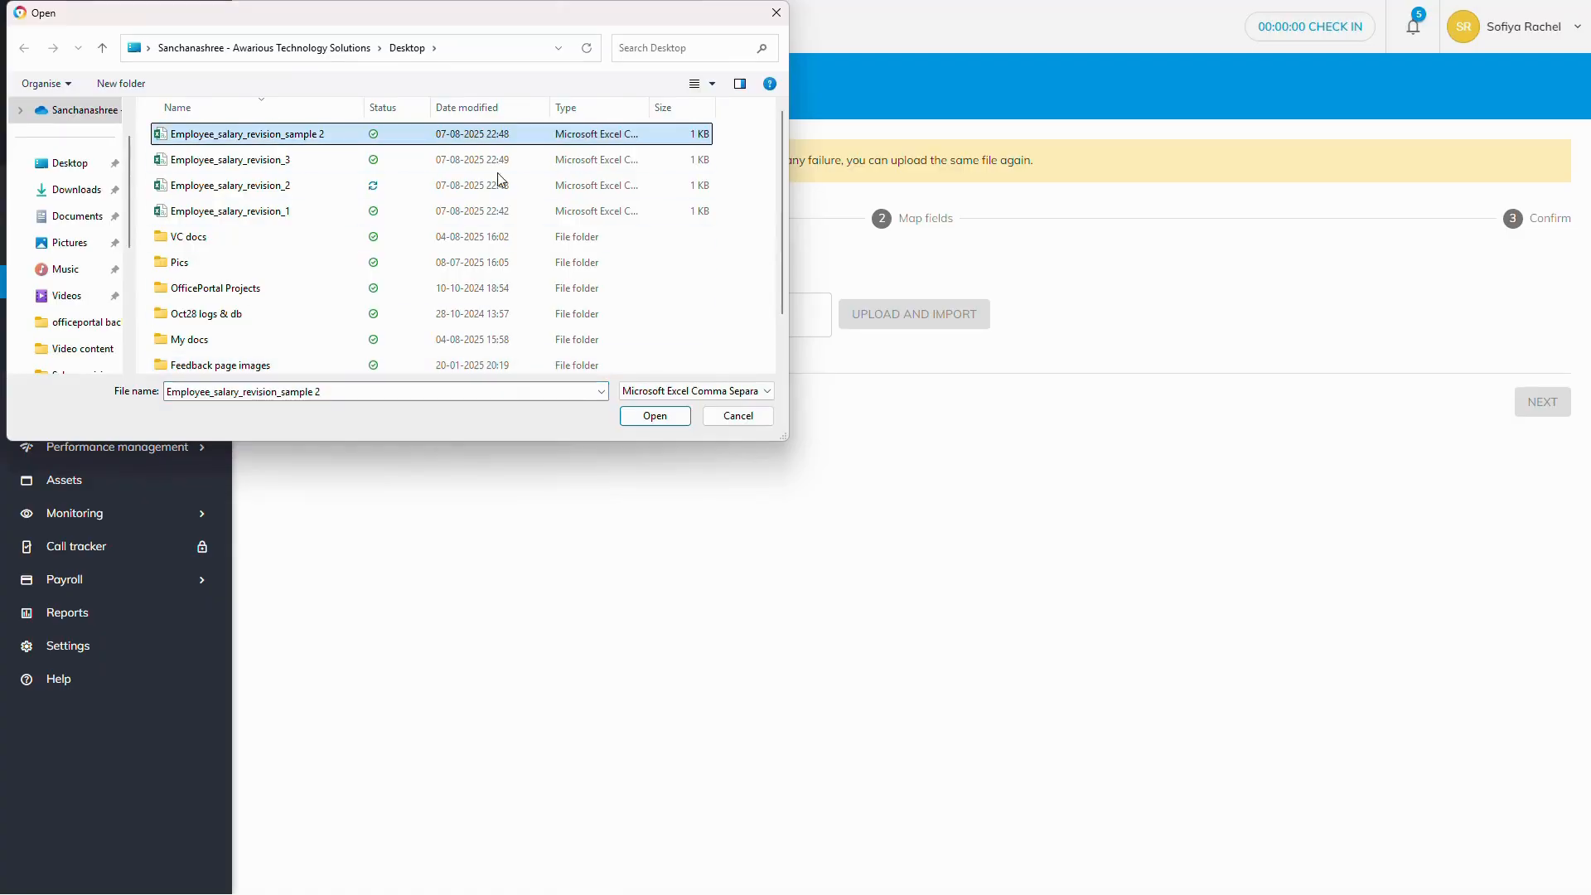
left_click(655, 415)
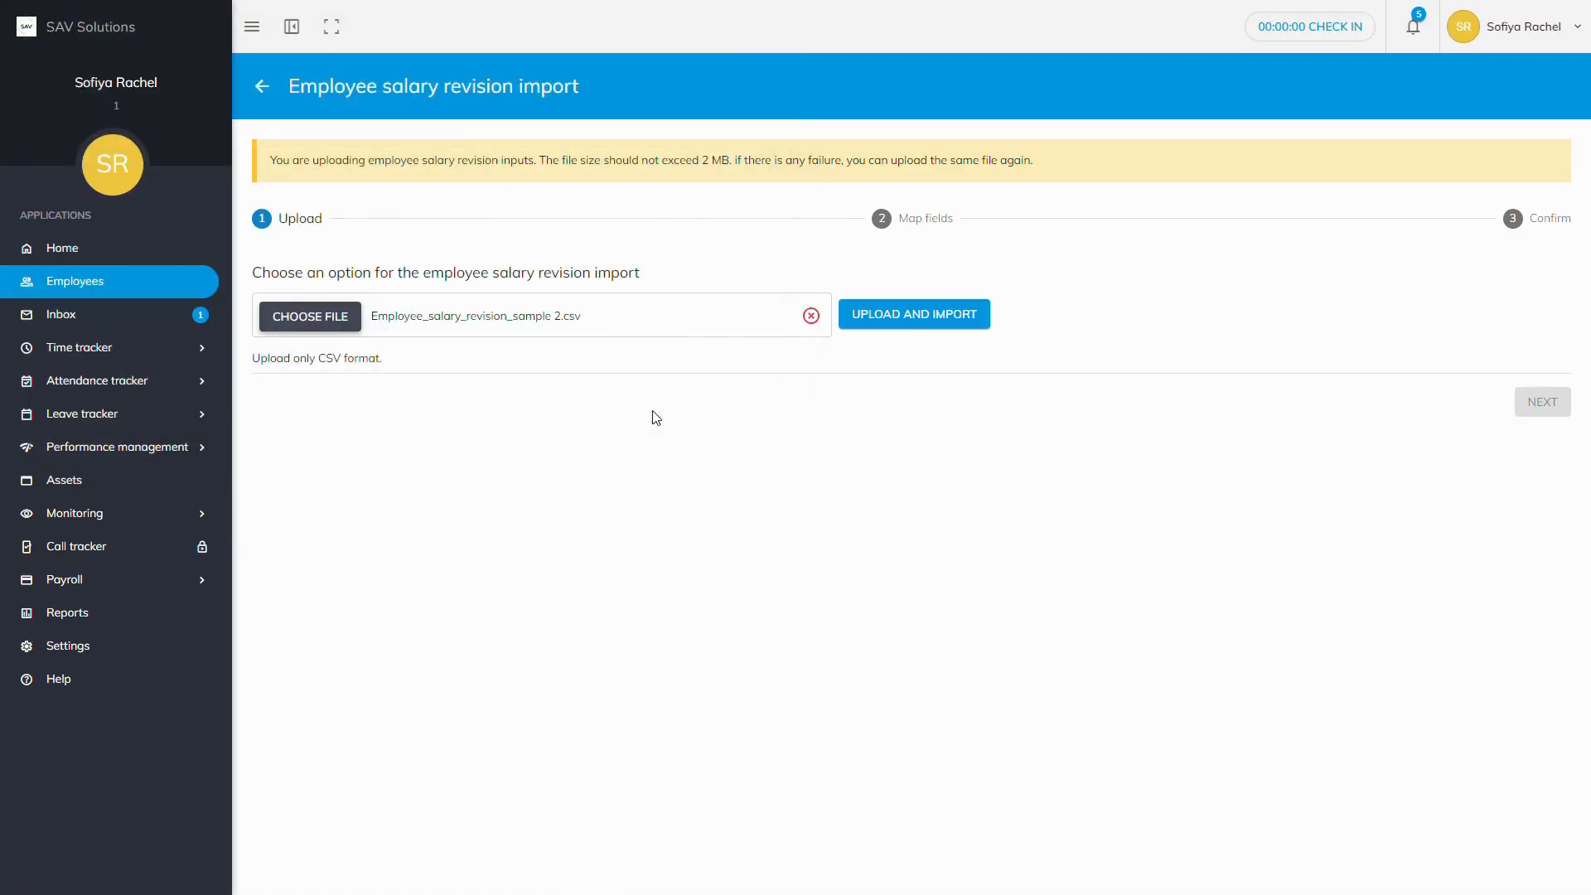
left_click(902, 320)
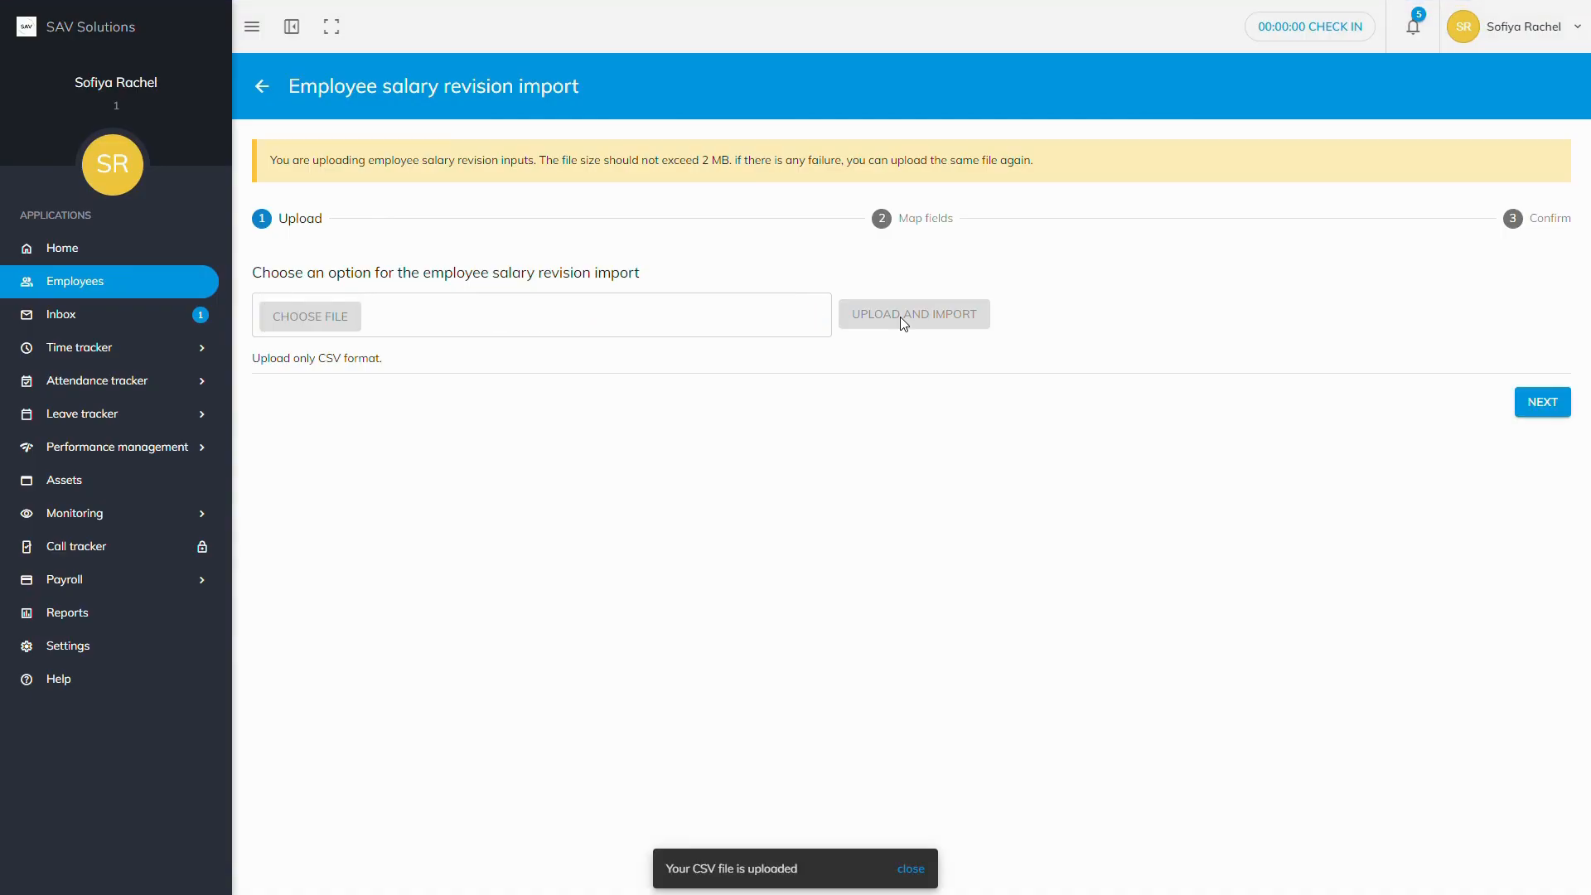
Step: Process the field mapping and review why all four rows failed on active revision requests
left_click(1530, 406)
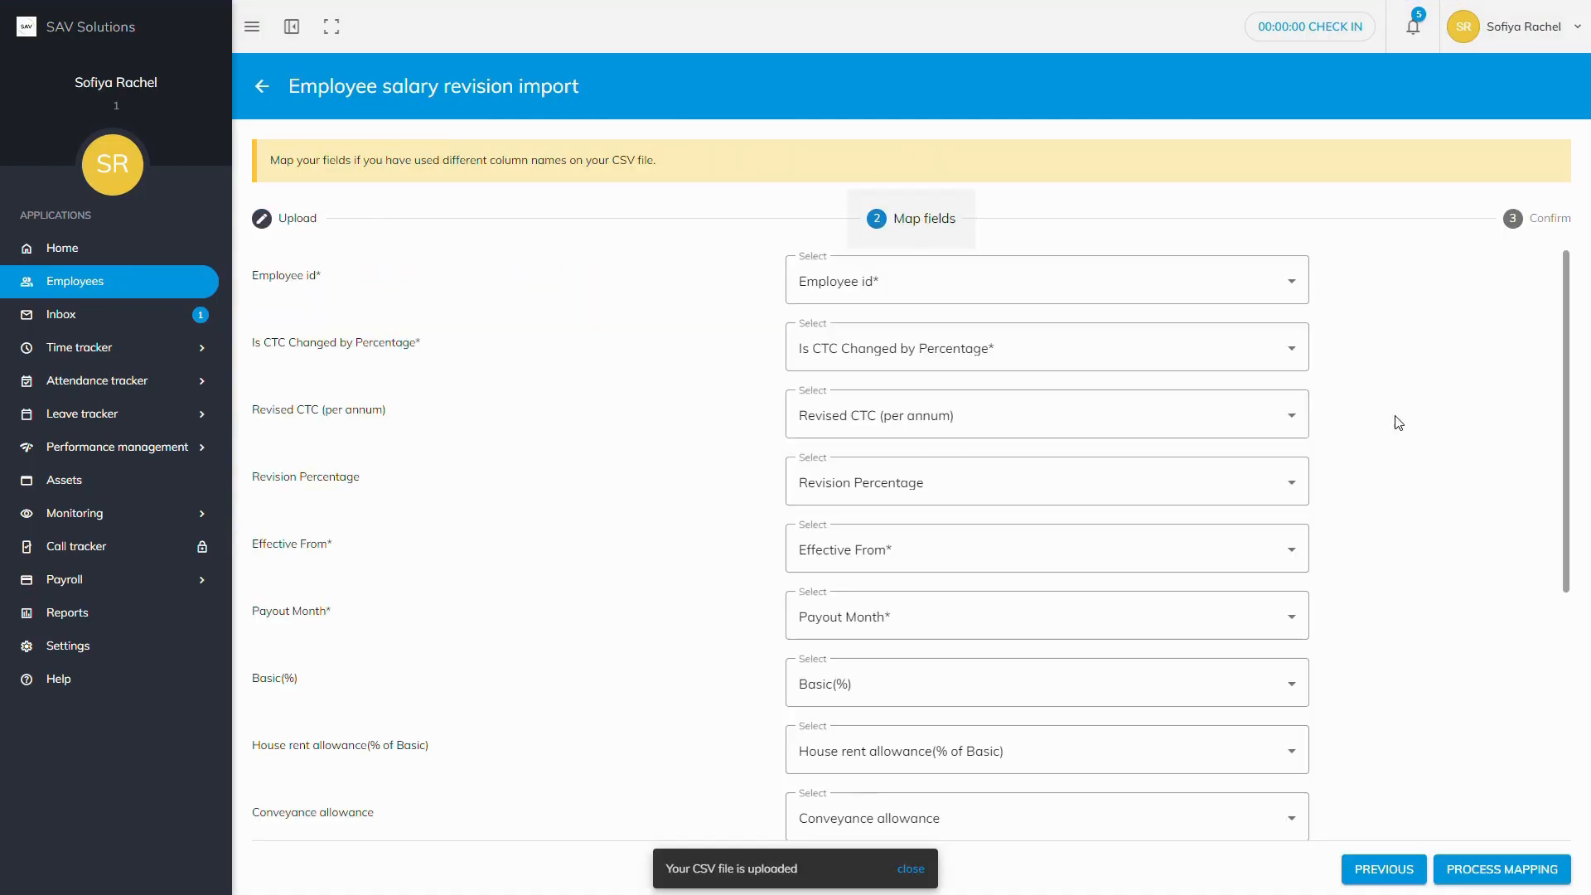
scroll(1078, 409, "down", 2)
scroll(1075, 402, "up", 2)
scroll(1072, 396, "up", 1)
left_click(1474, 867)
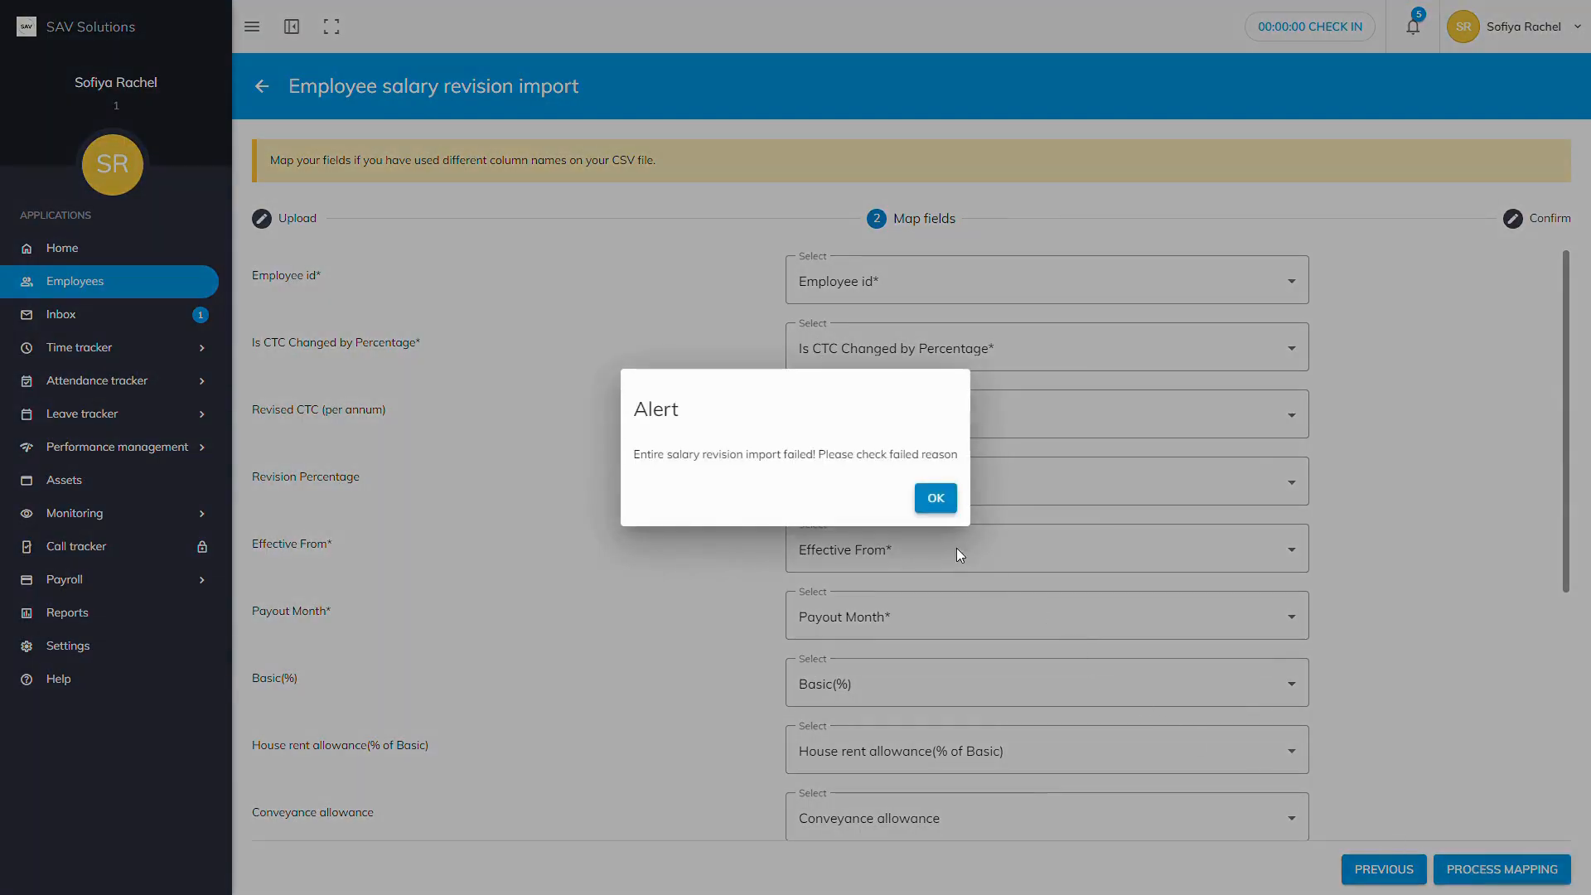
left_click(934, 501)
scroll(903, 539, "down", 1)
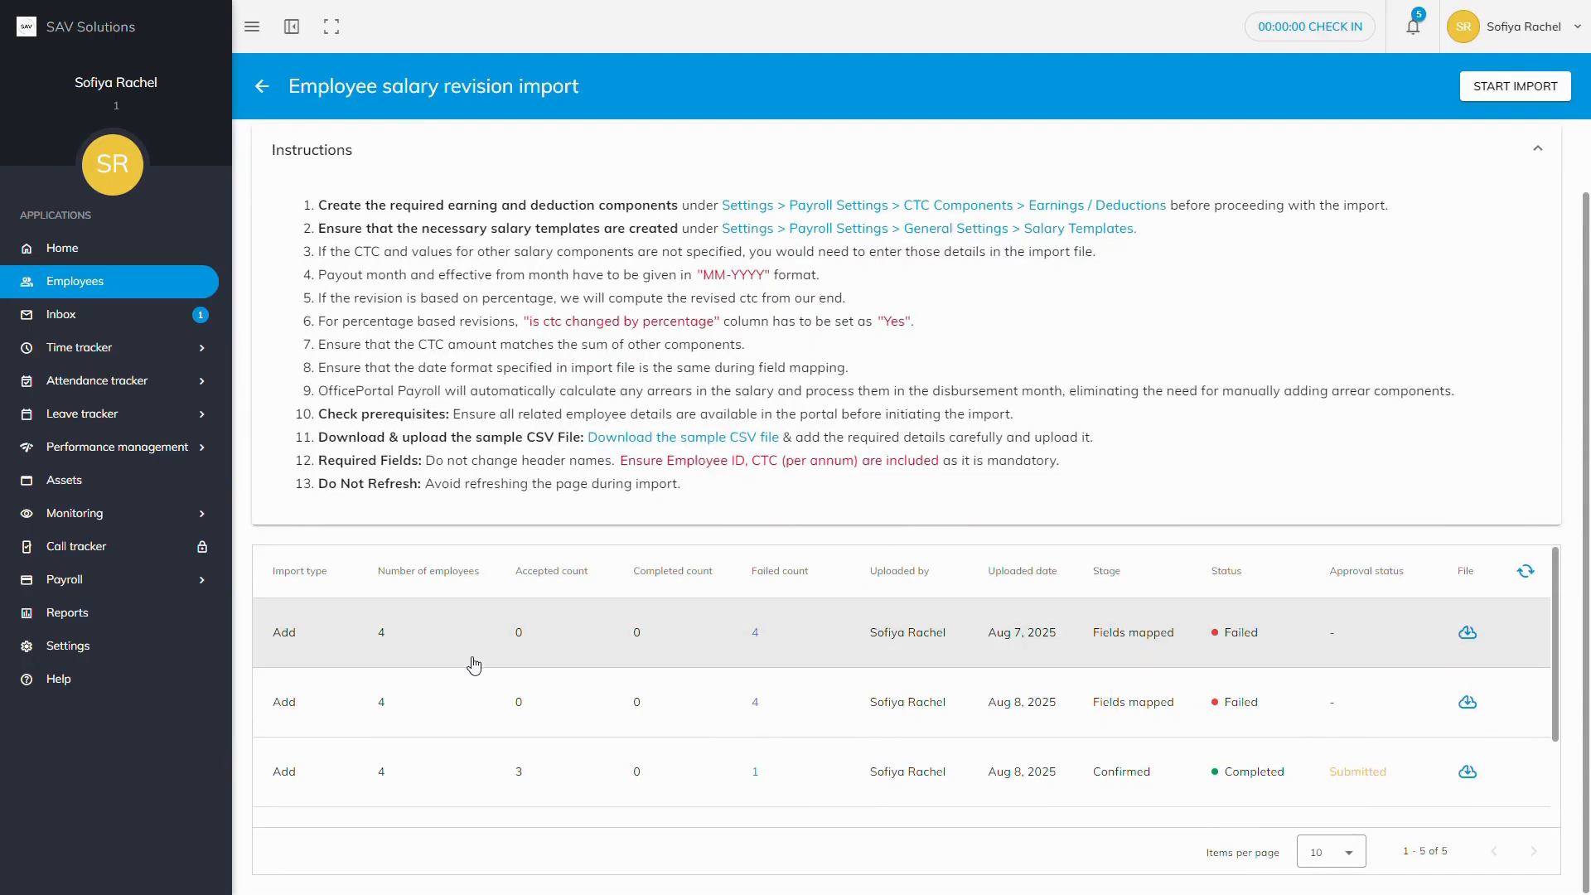
left_click(755, 633)
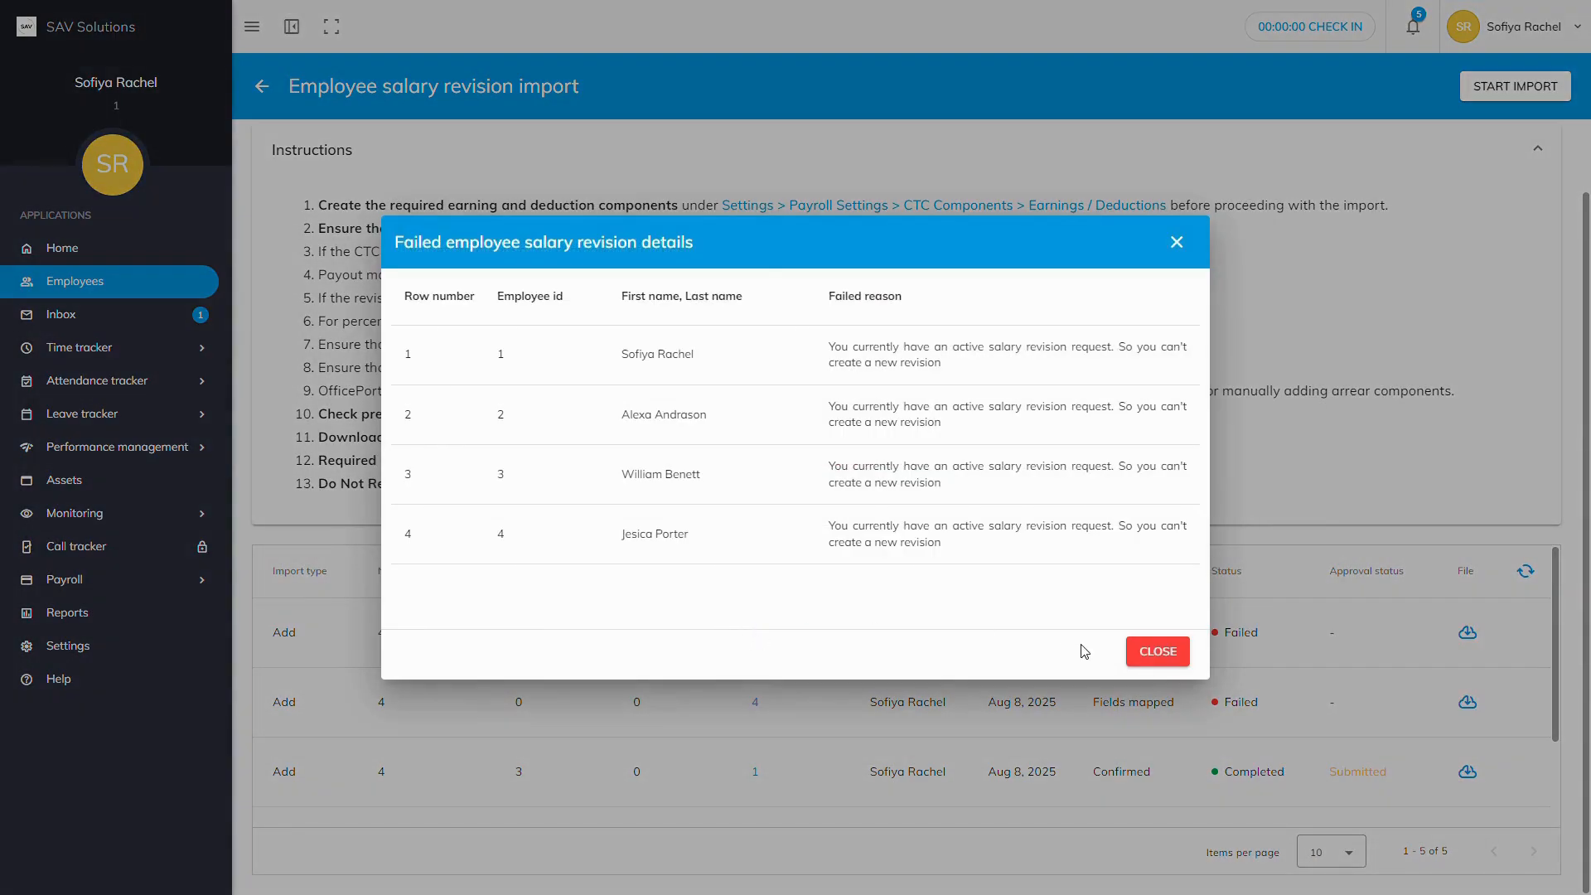
left_click(1160, 651)
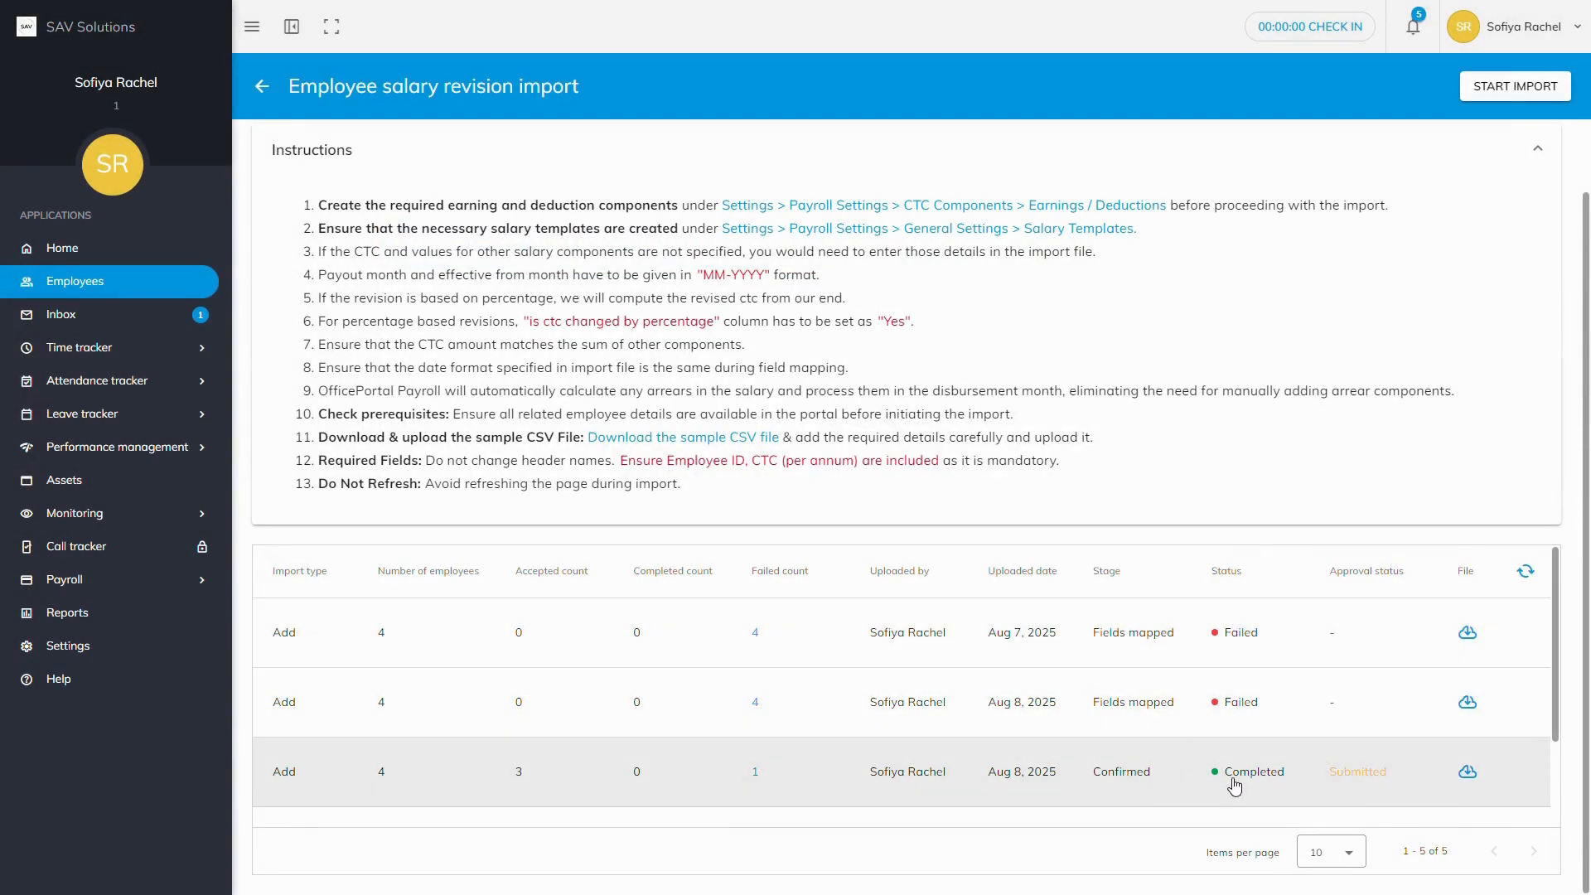